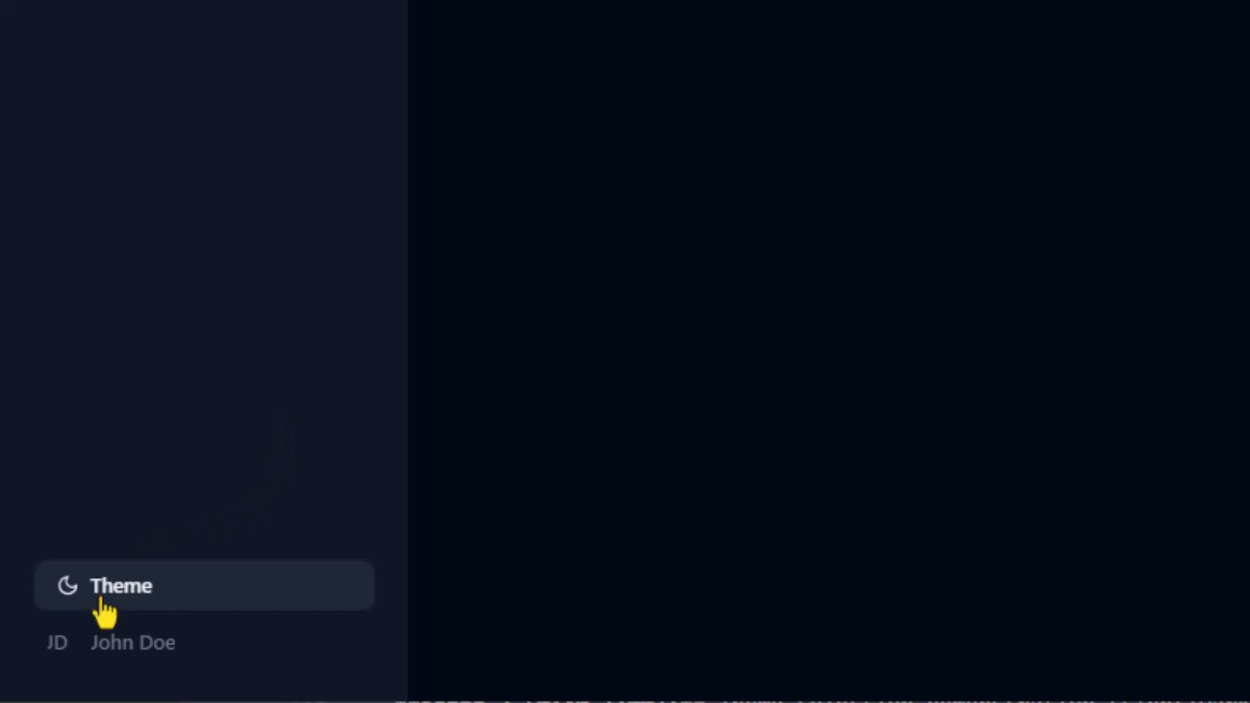
Switch the interface theme to Light and back to Dark
left_click(174, 593)
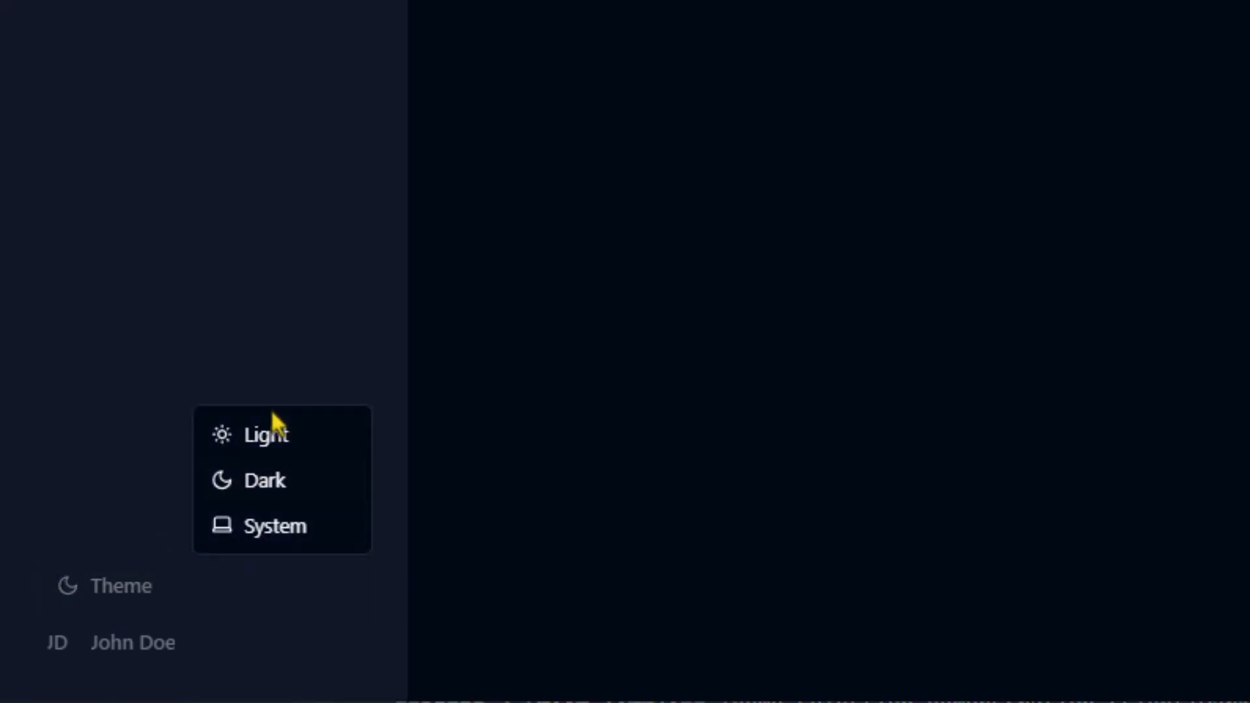
left_click(335, 452)
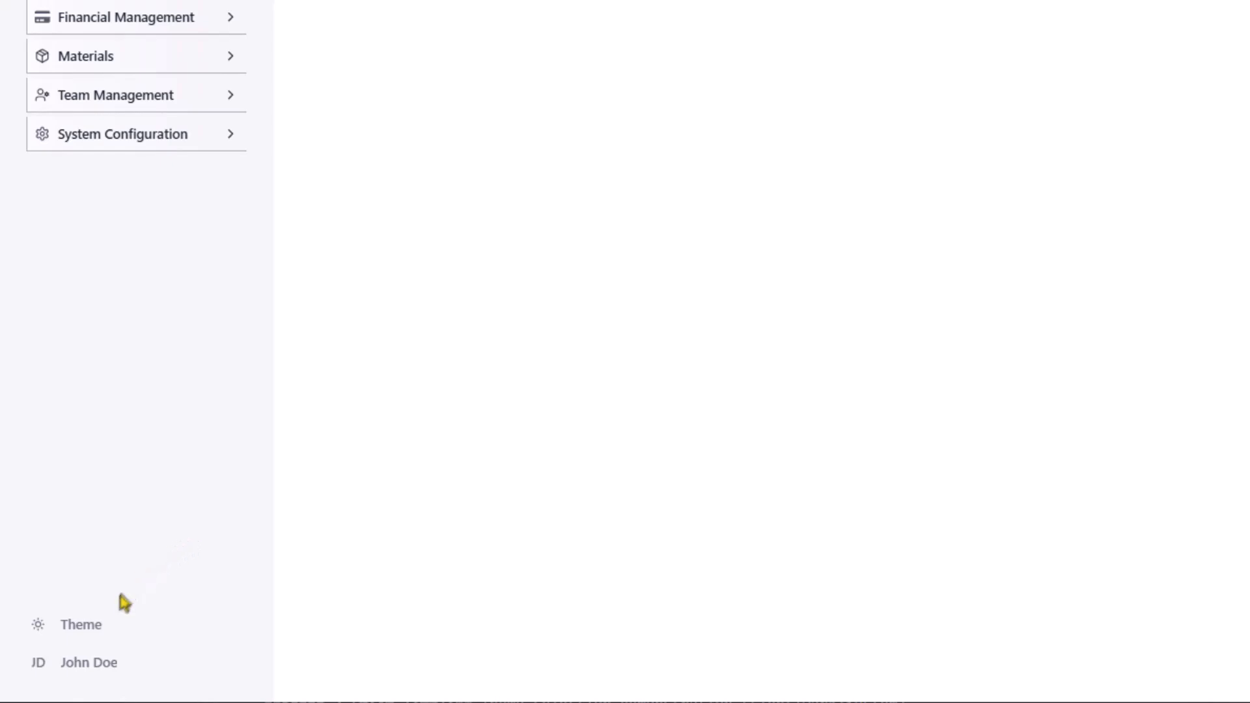
left_click(149, 629)
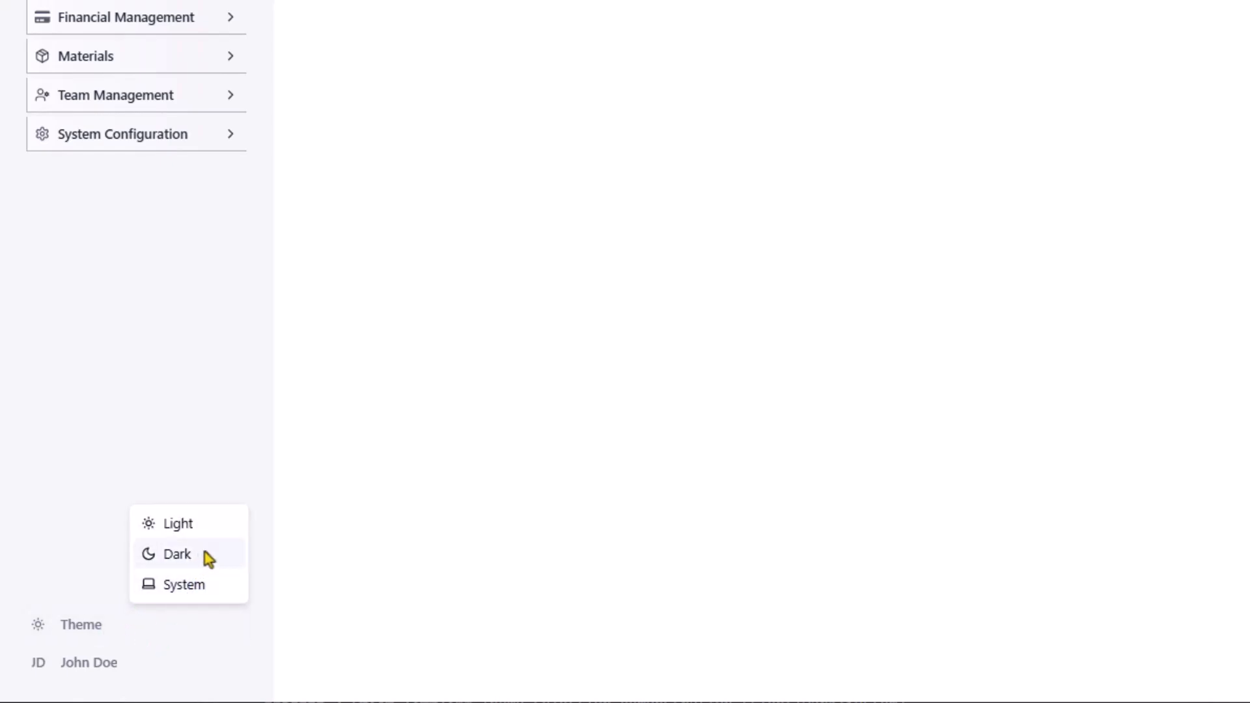
left_click(206, 558)
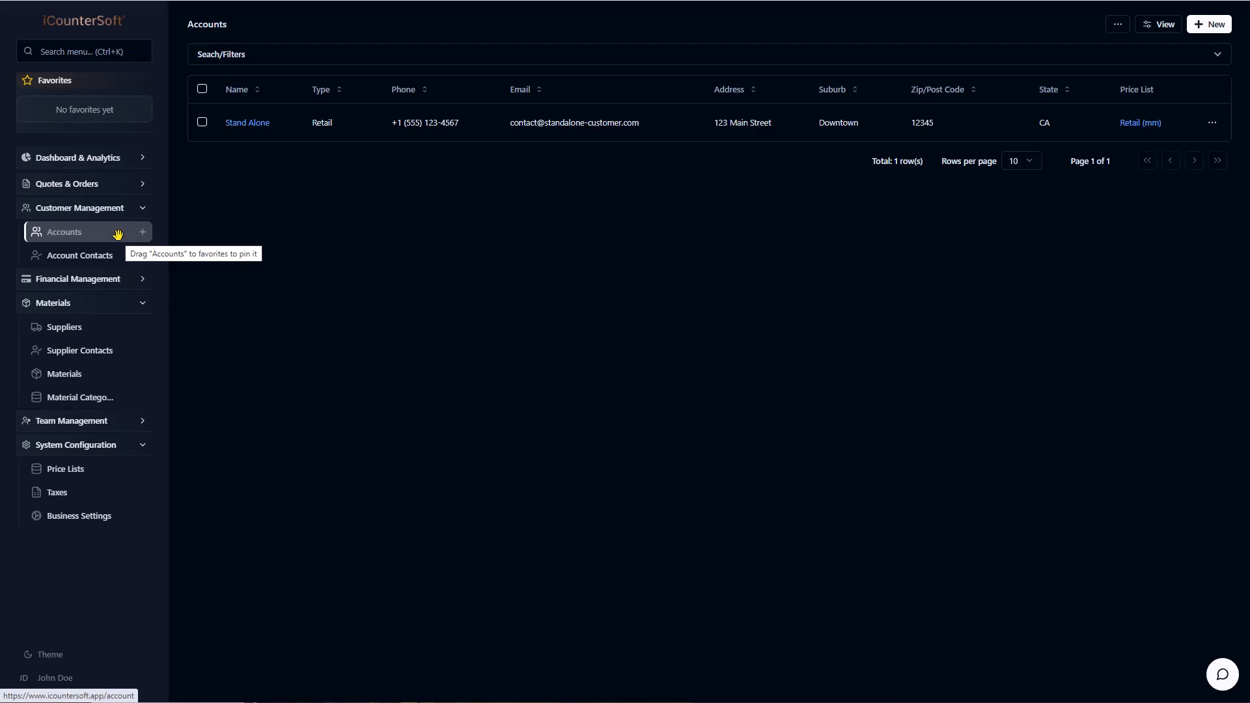
Look through the Materials, Suppliers and Price Lists pages
left_click(67, 377)
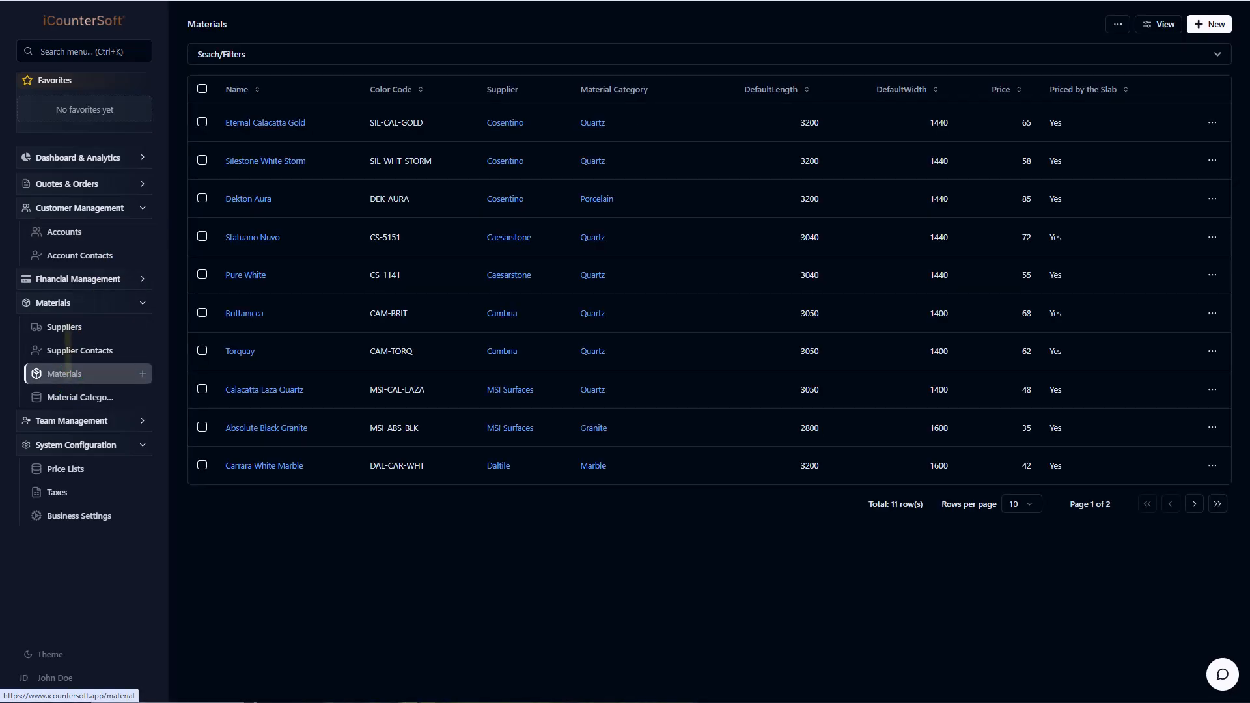
left_click(68, 327)
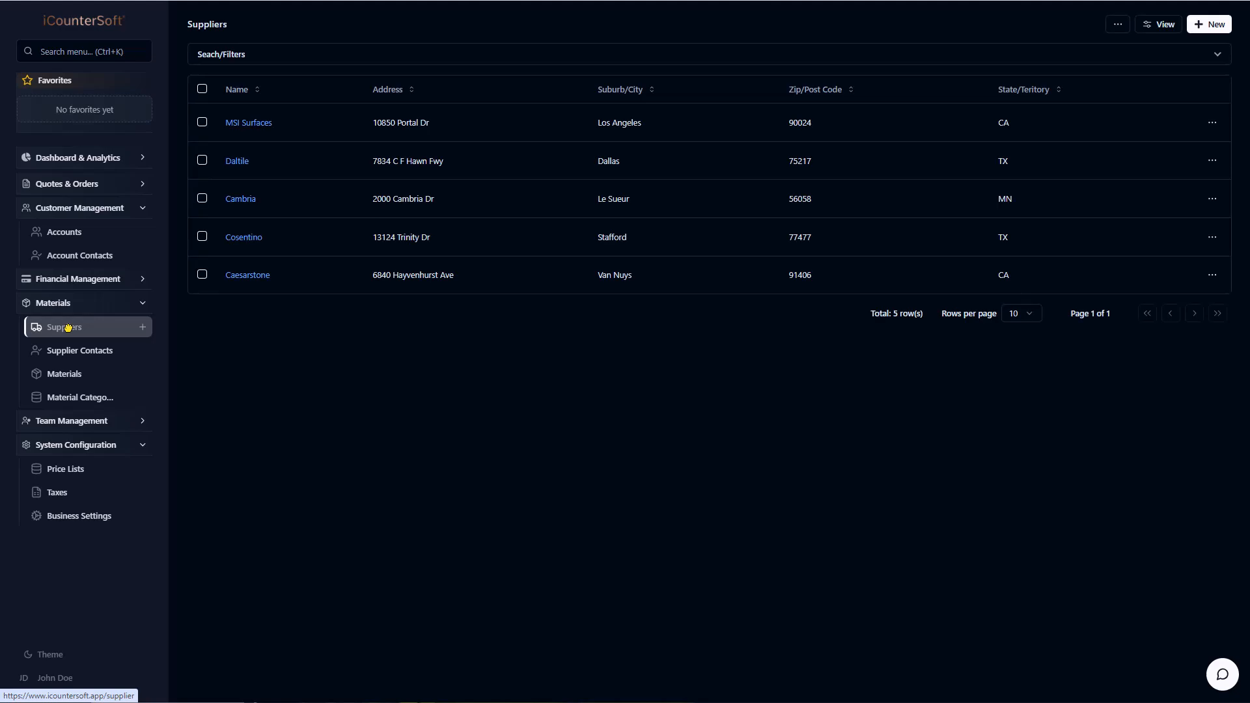
left_click(66, 470)
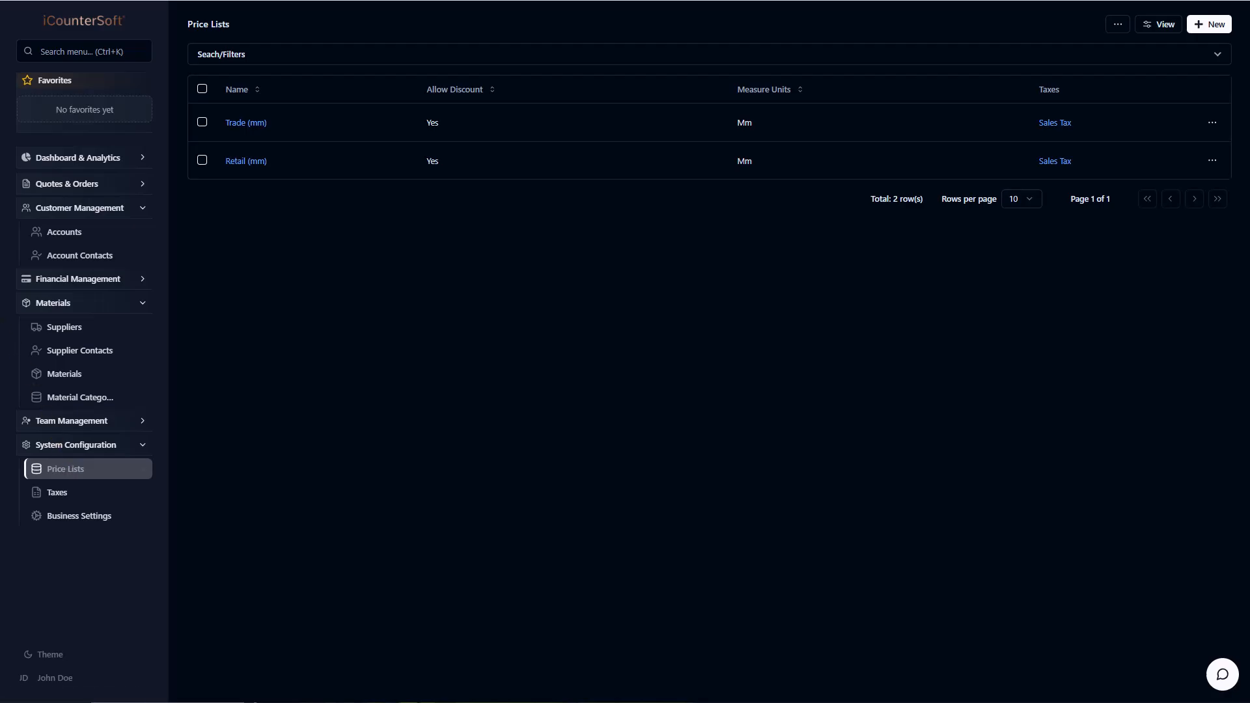
left_click(68, 328)
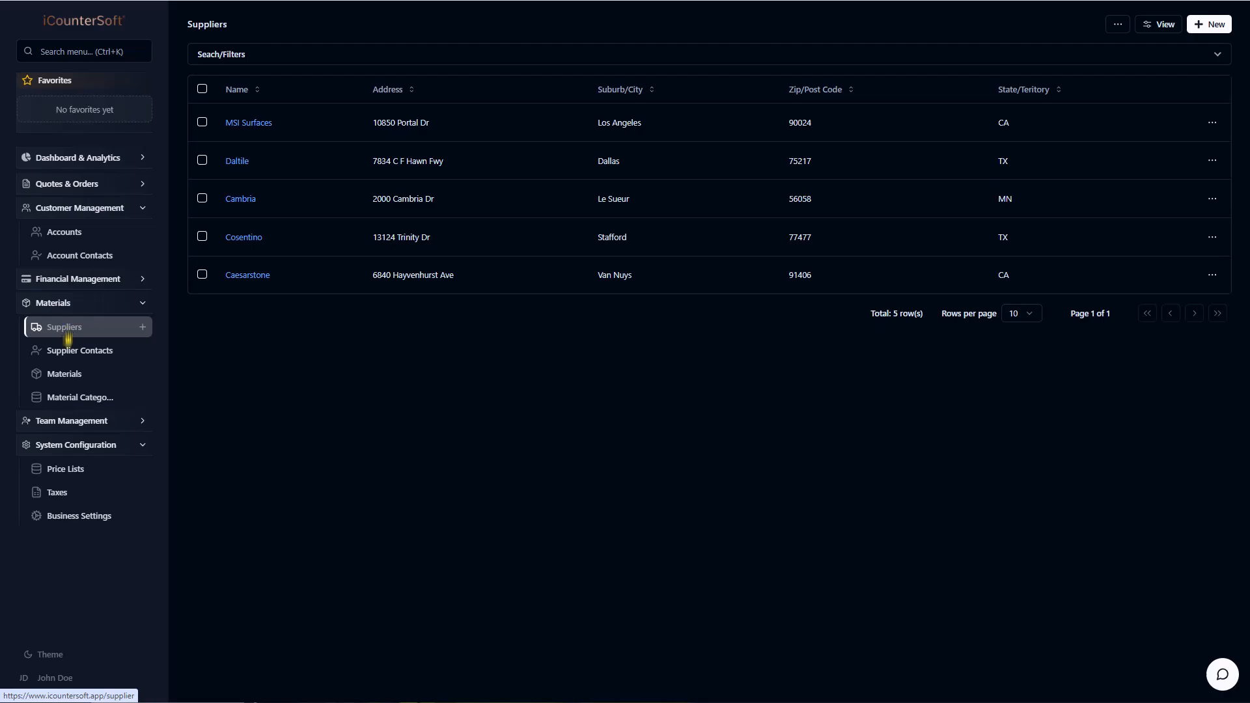
left_click(66, 470)
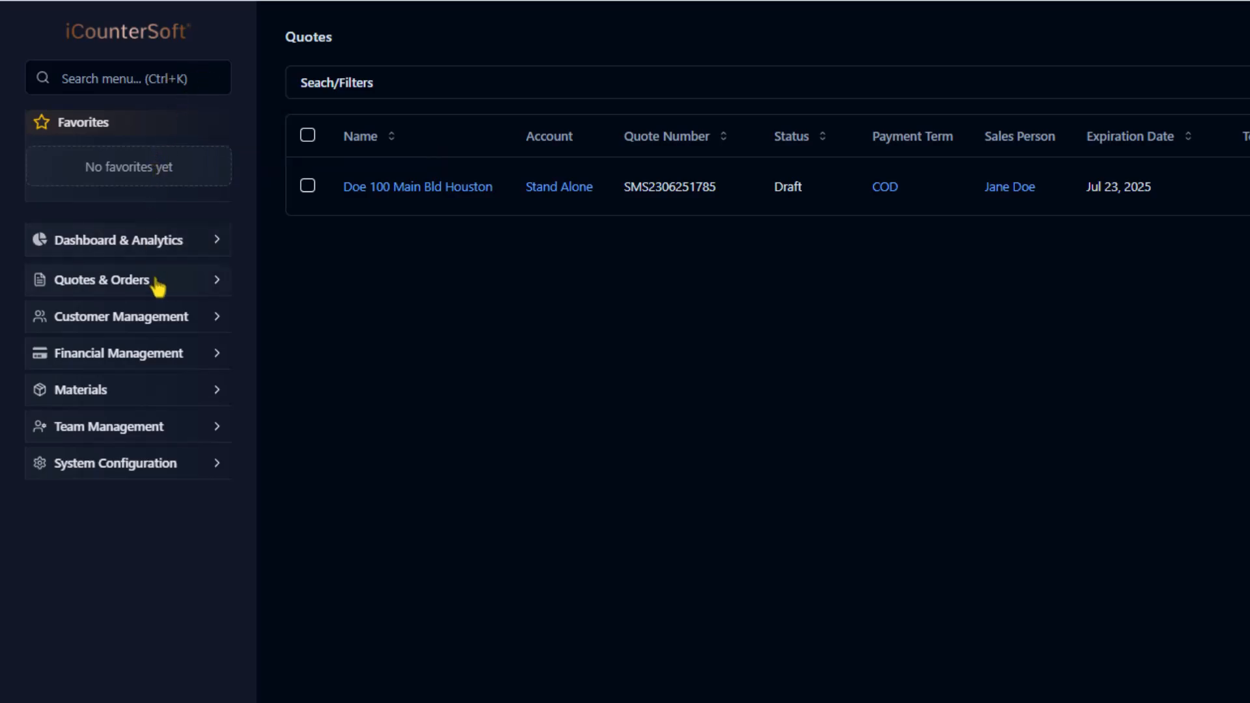
Pin Quotes from the Quotes & Orders group to Favorites and collapse the group
left_click(161, 293)
left_click_drag(131, 318, 139, 142)
left_click_drag(92, 342, 126, 270)
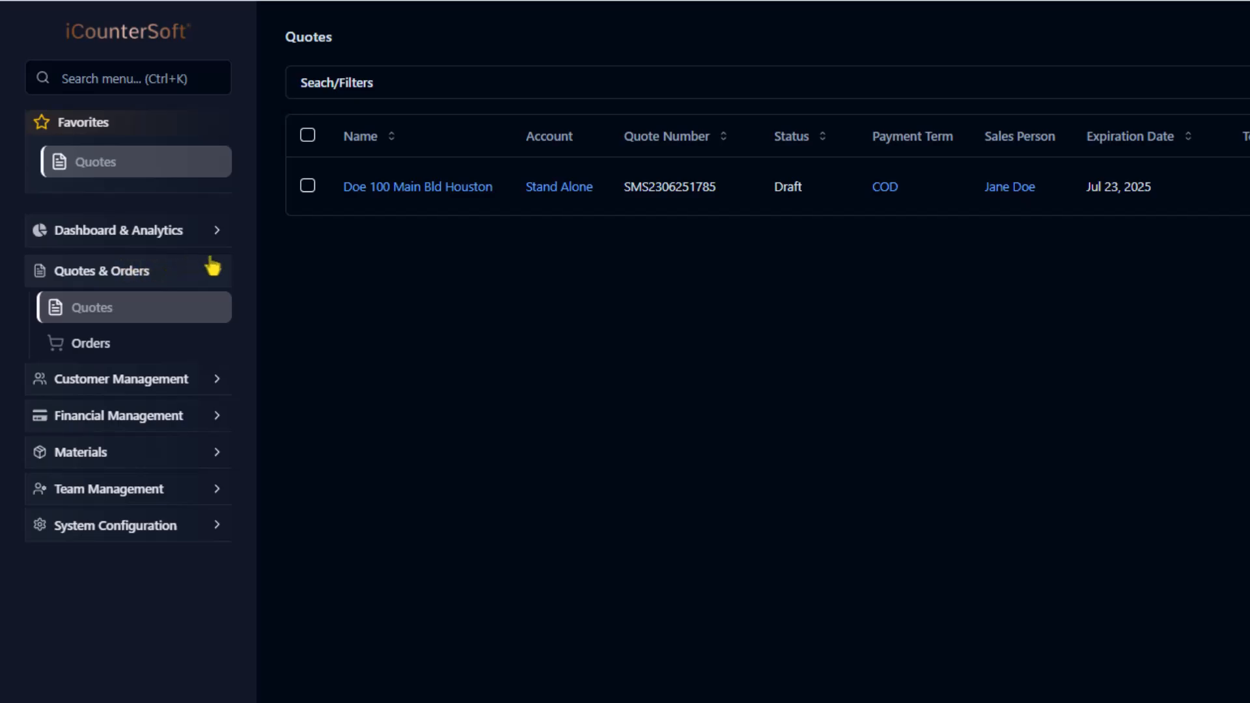
left_click(220, 272)
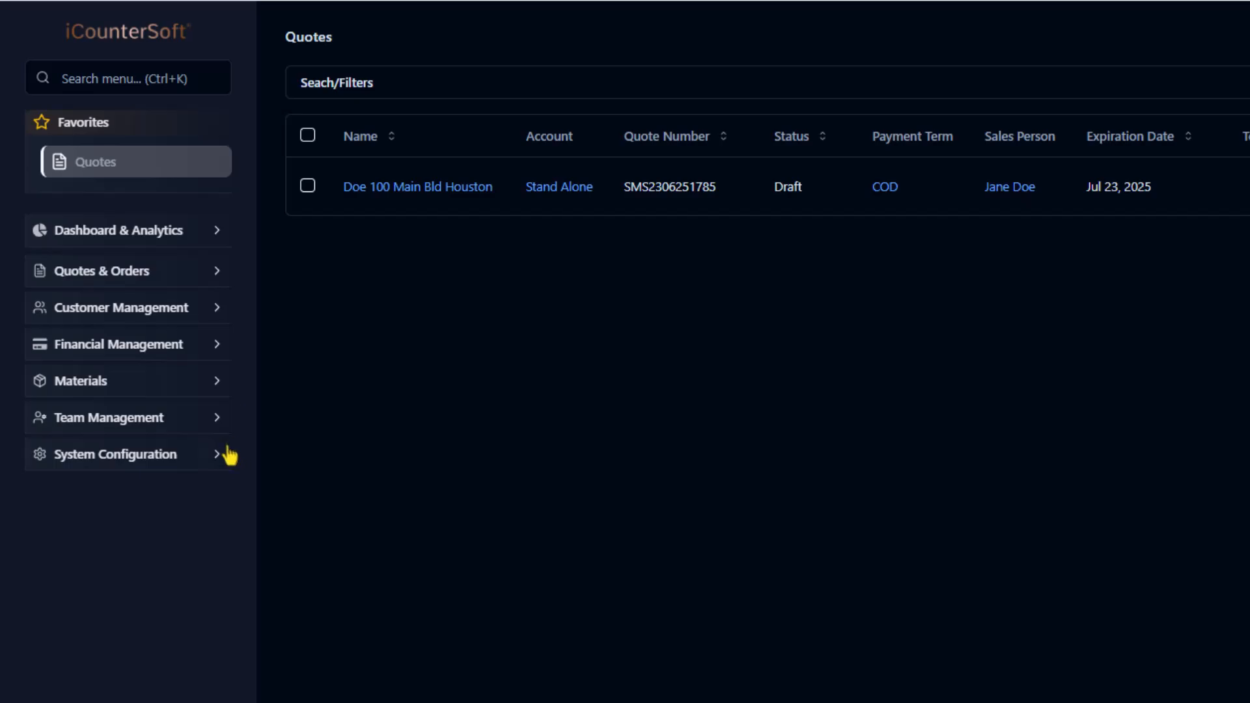
Examine the Team Management and Materials groups and the signed-in user's account options
left_click(213, 422)
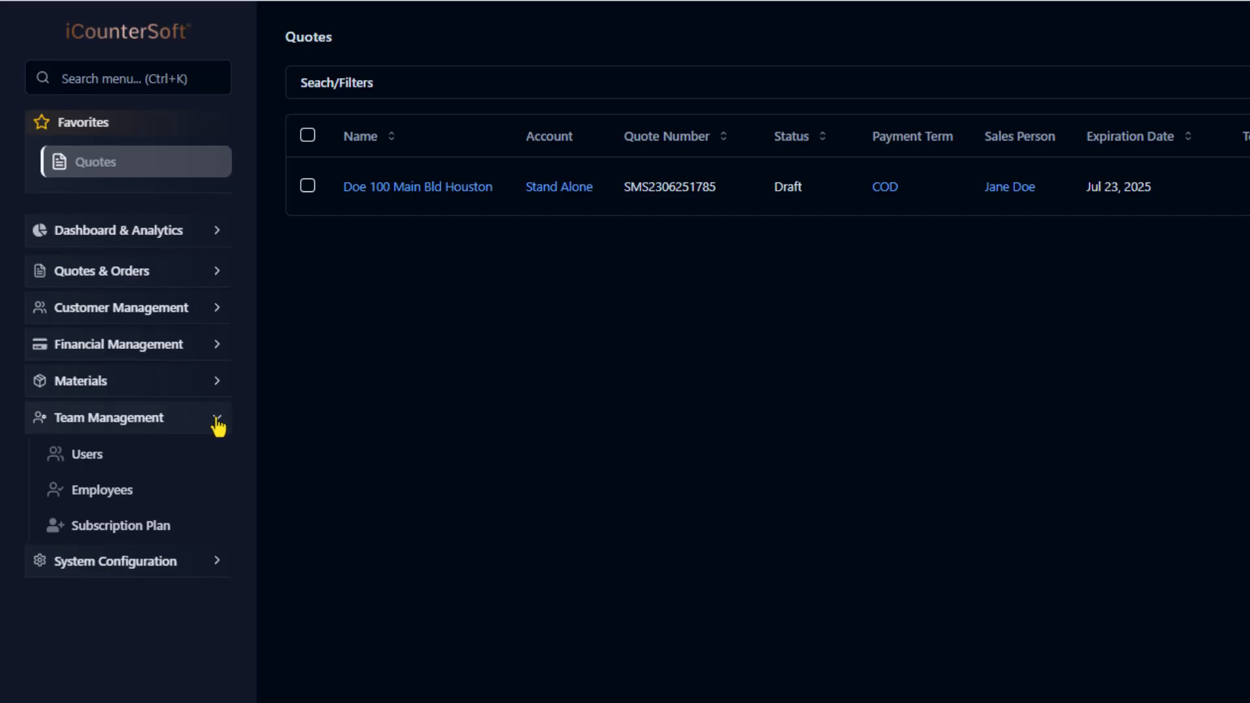
left_click(217, 381)
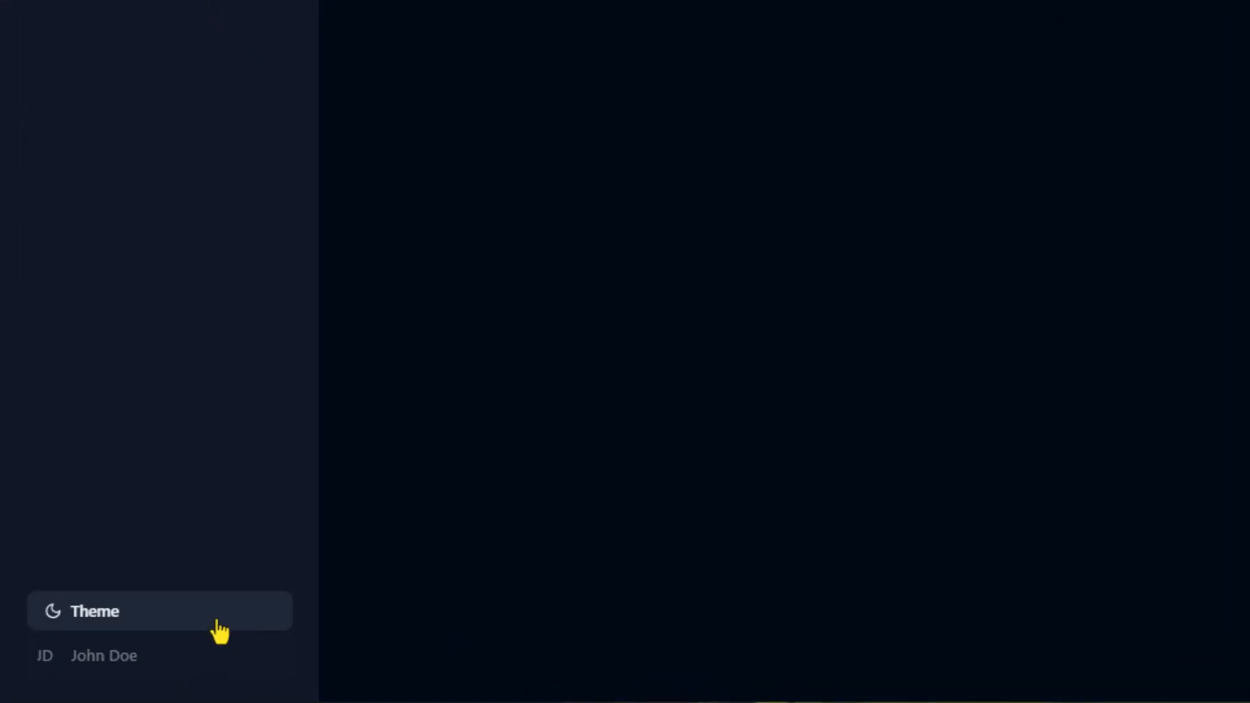
left_click(220, 668)
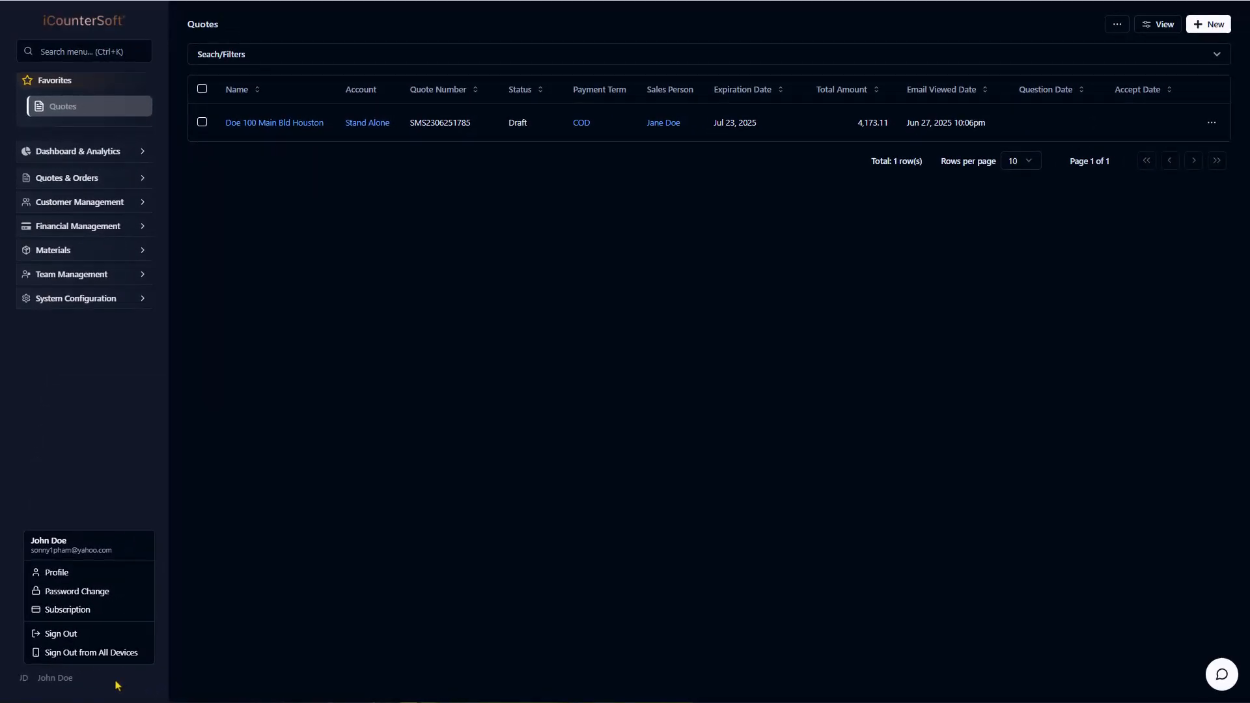
left_click(117, 682)
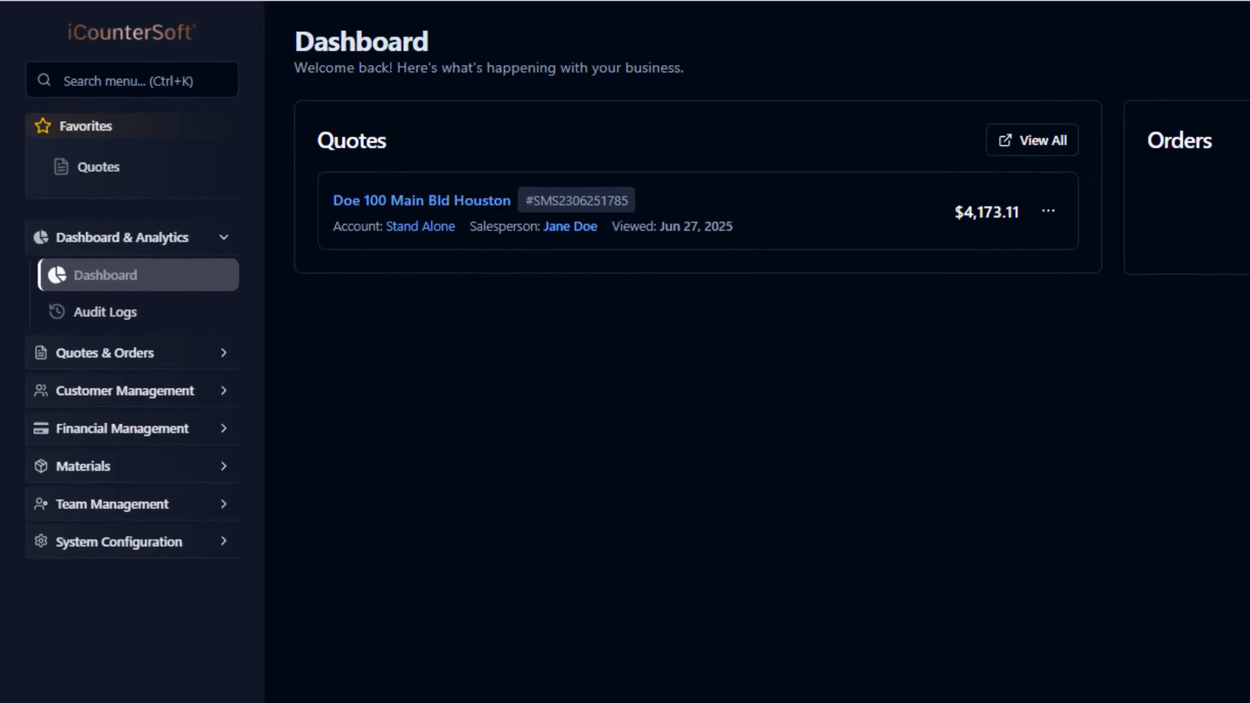
Inspect the Quotes & Orders group and its shortcut for adding a quote, leaving the group collapsed
left_click(210, 365)
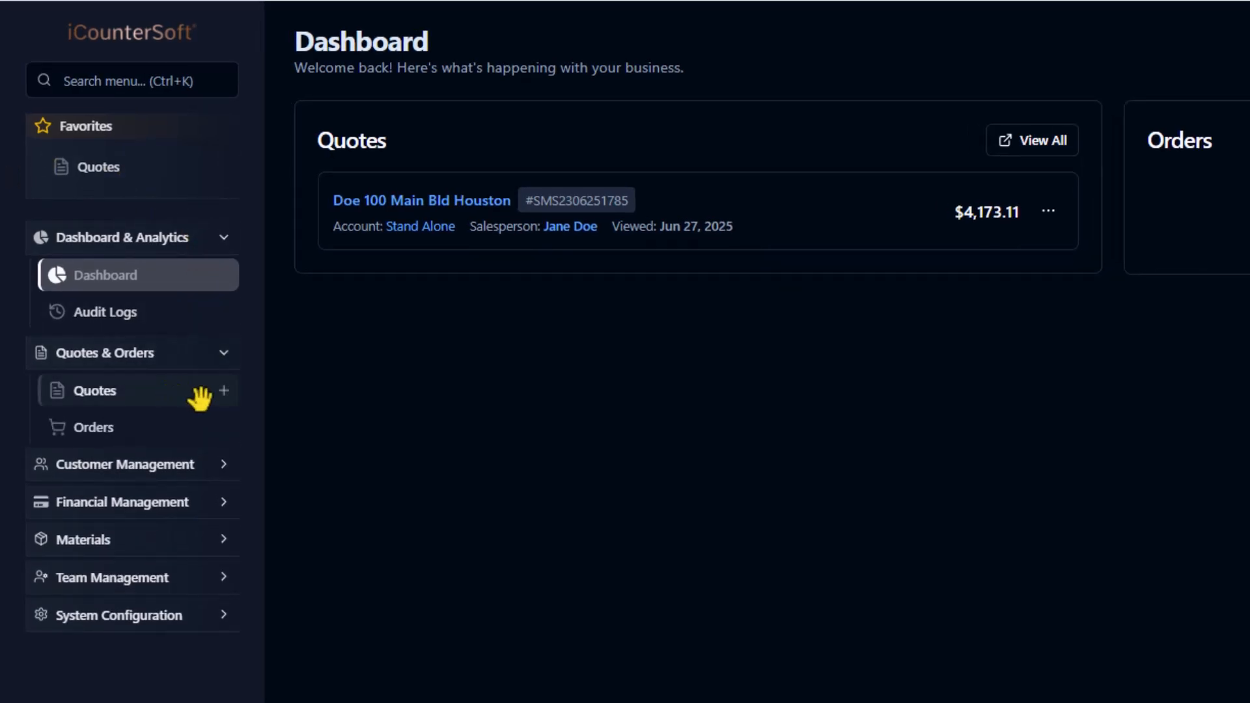
mouse_move(225, 405)
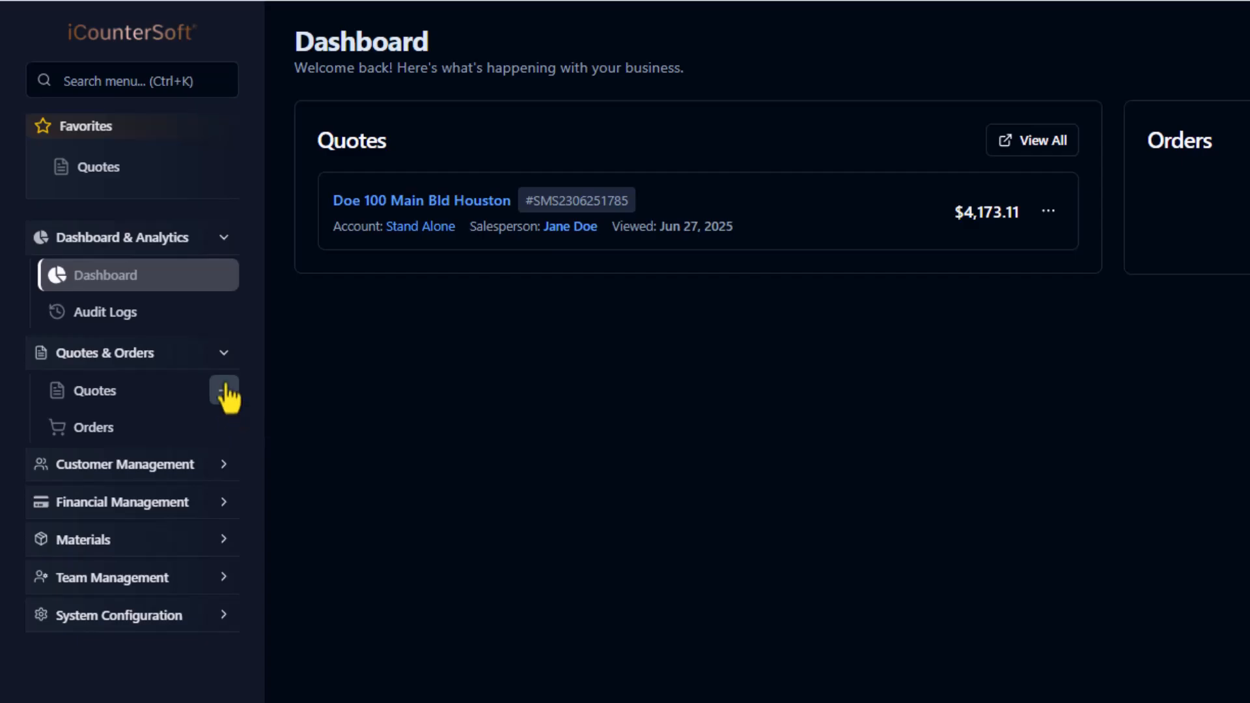
left_click(224, 356)
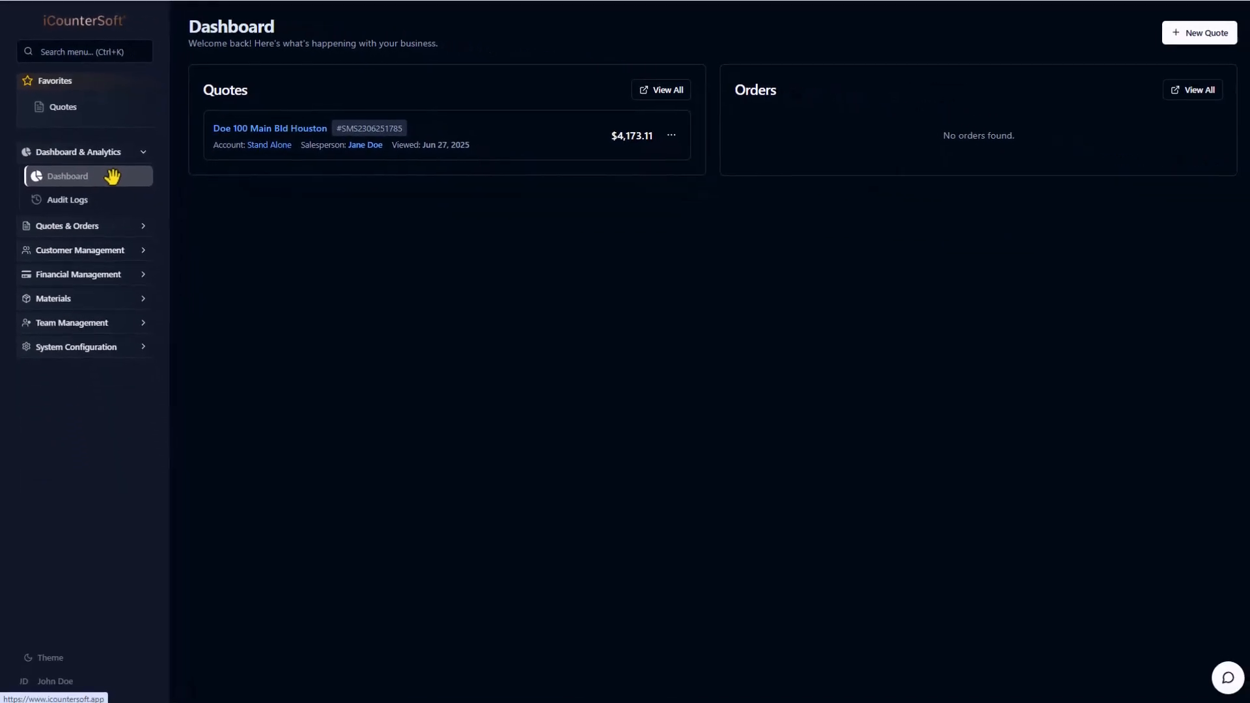
Start a new quote from the dashboard and name it with the client's full name and street address
left_click(1193, 36)
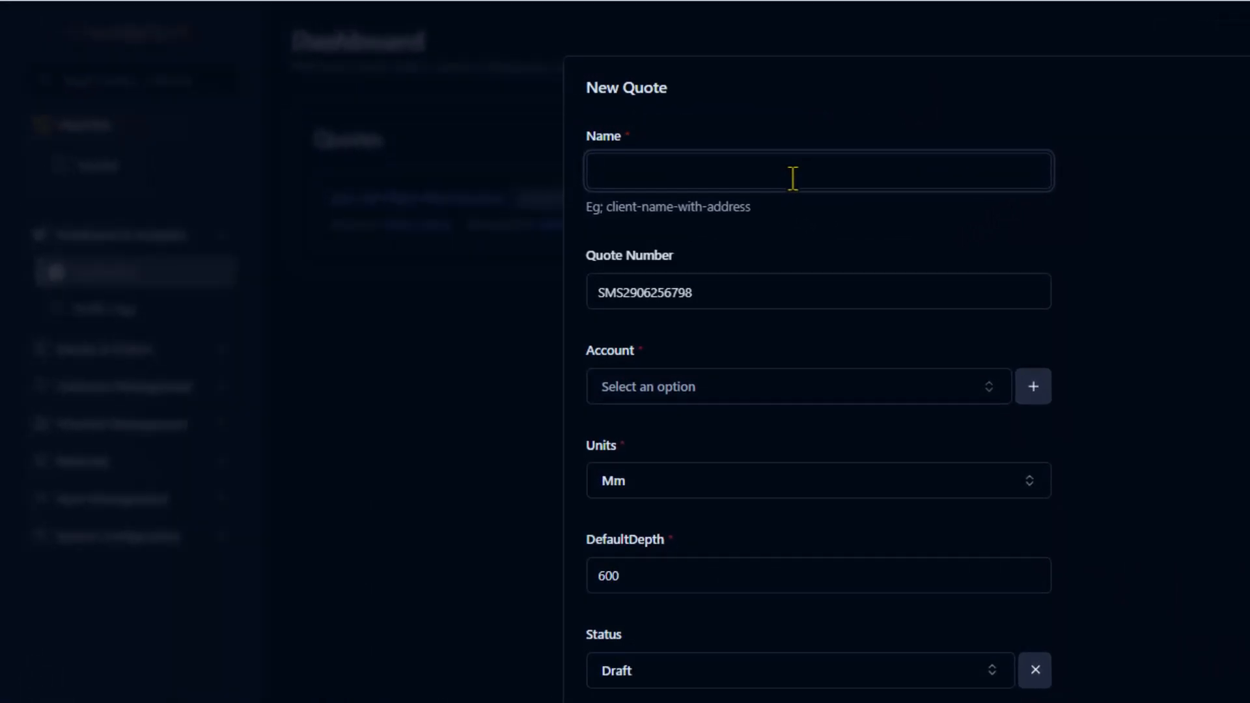
type("1")
key("BackSpace")
type("John Smith 100 M")
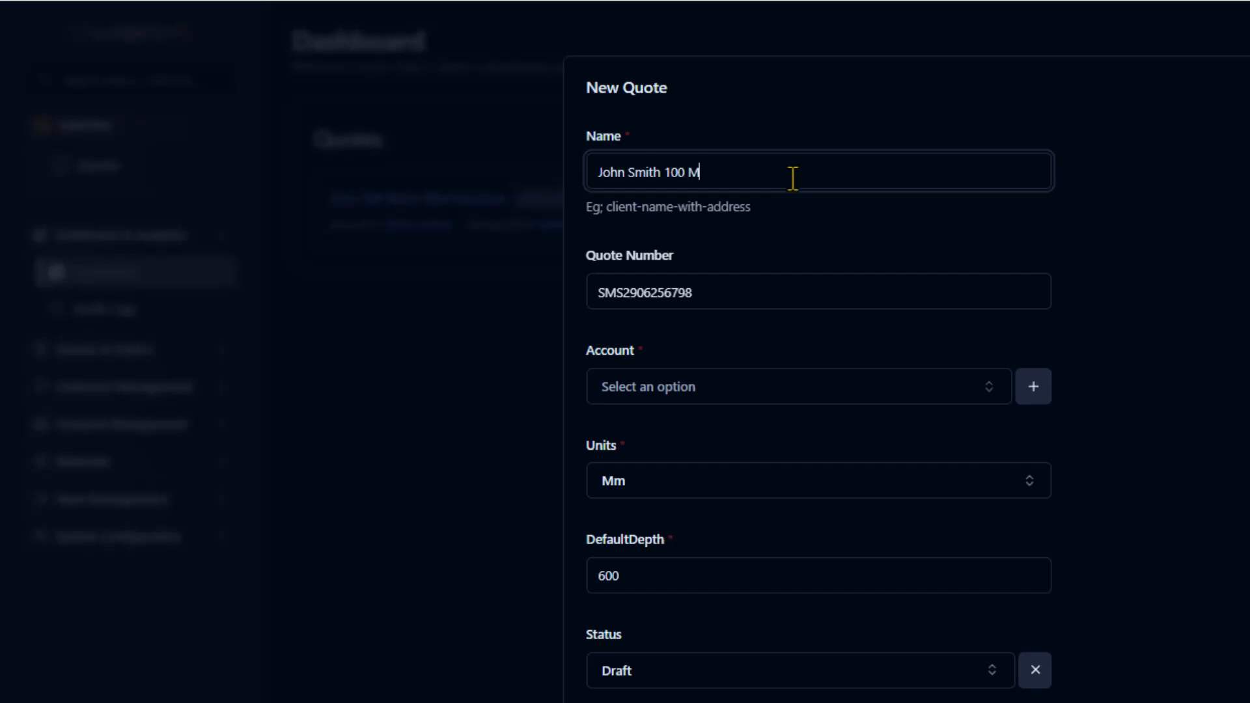
type("ain St")
left_click(959, 398)
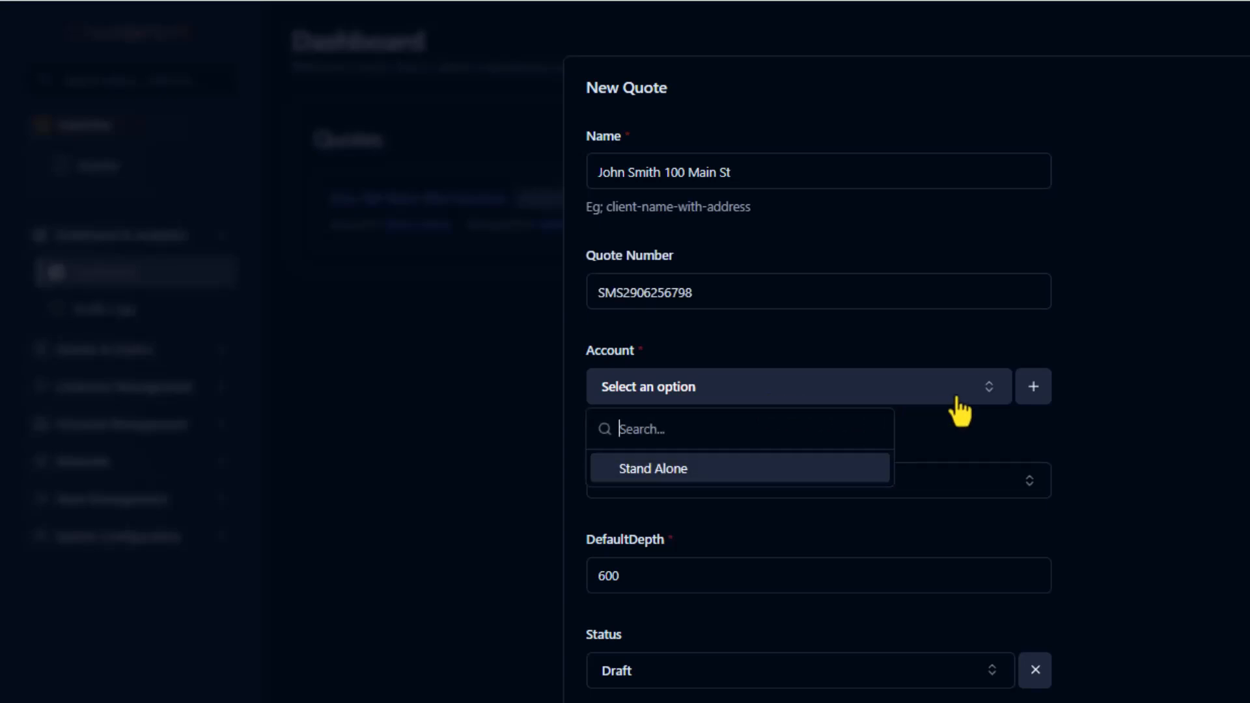
left_click(957, 399)
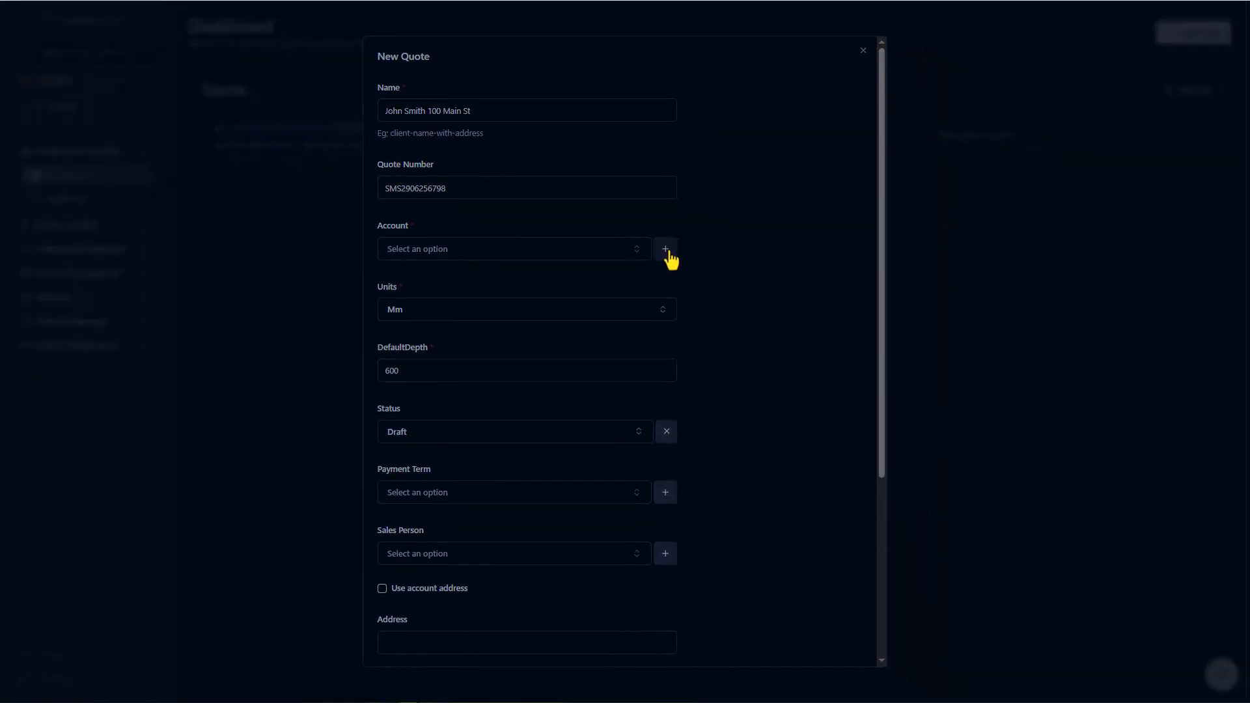
left_click(732, 274)
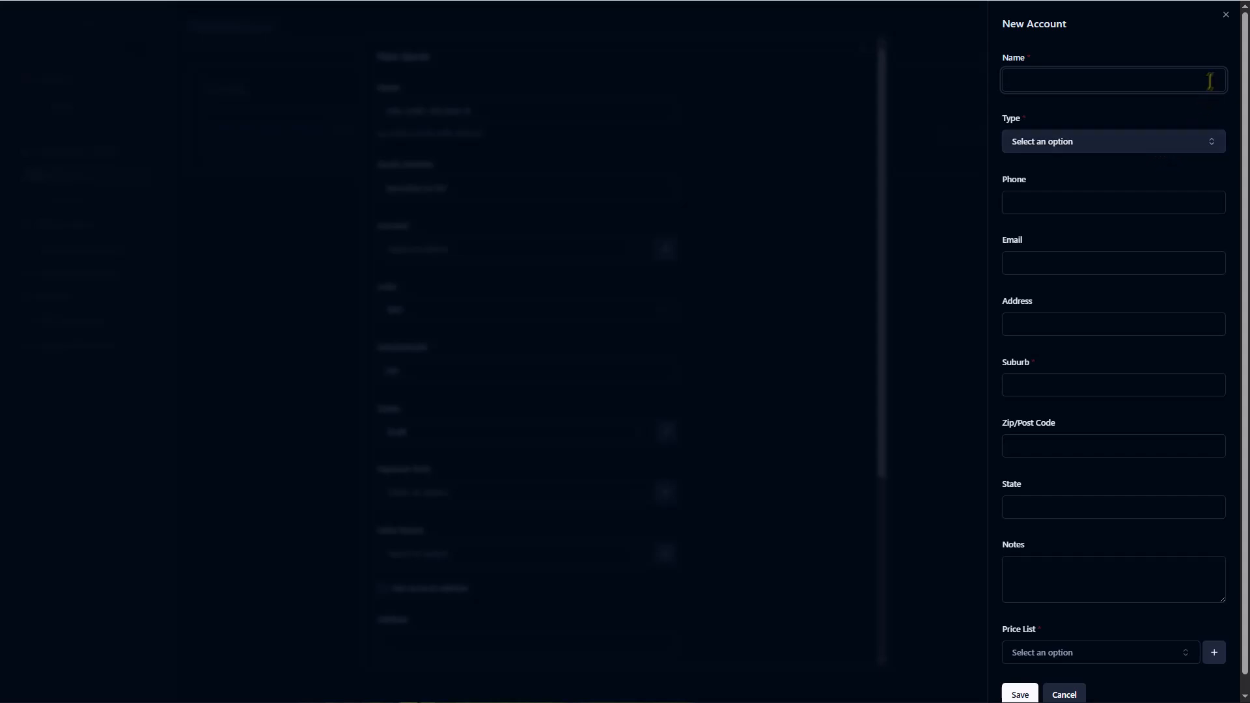
left_click(1226, 14)
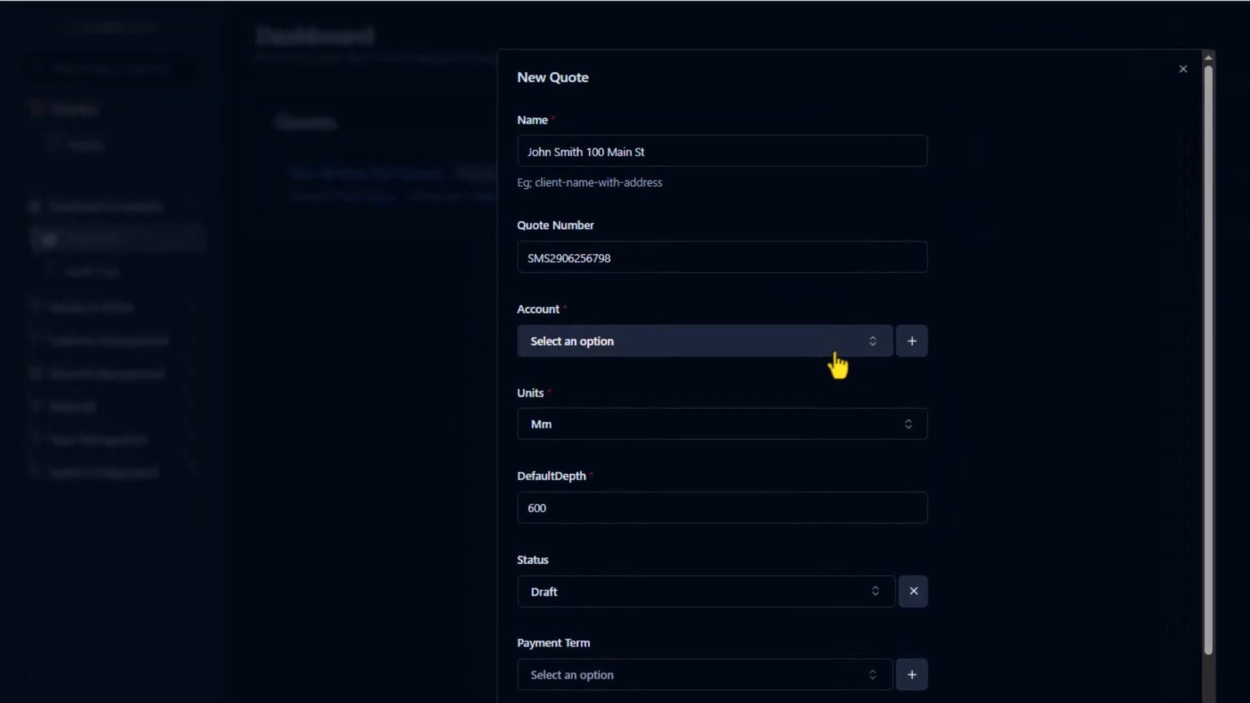
Assign the quote to the Stand Alone account and use Mm as its units
left_click(792, 331)
left_click(623, 414)
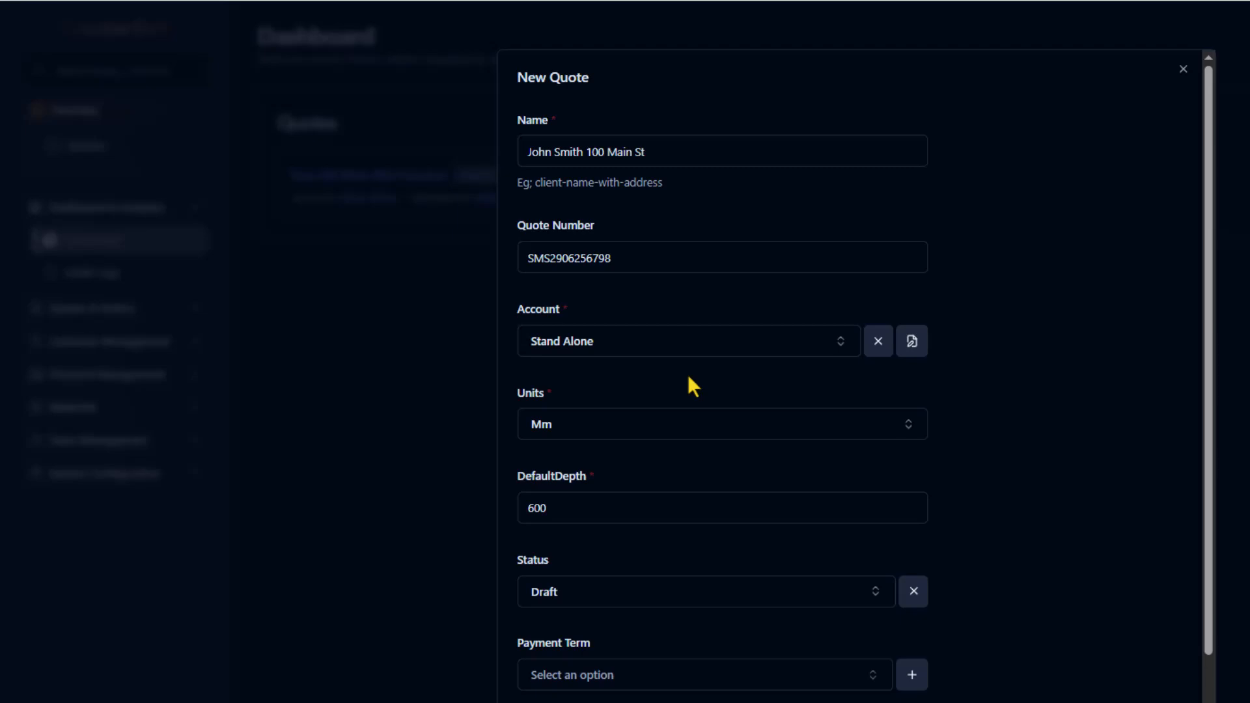
left_click(703, 431)
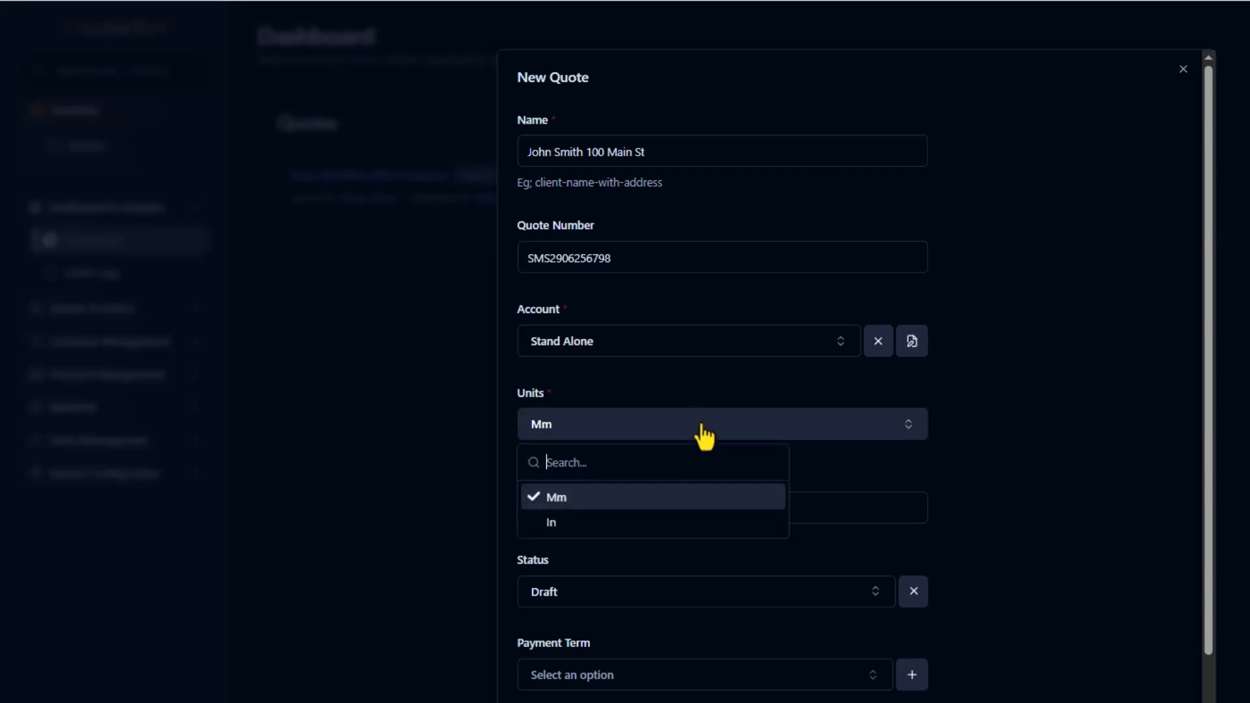
left_click(581, 498)
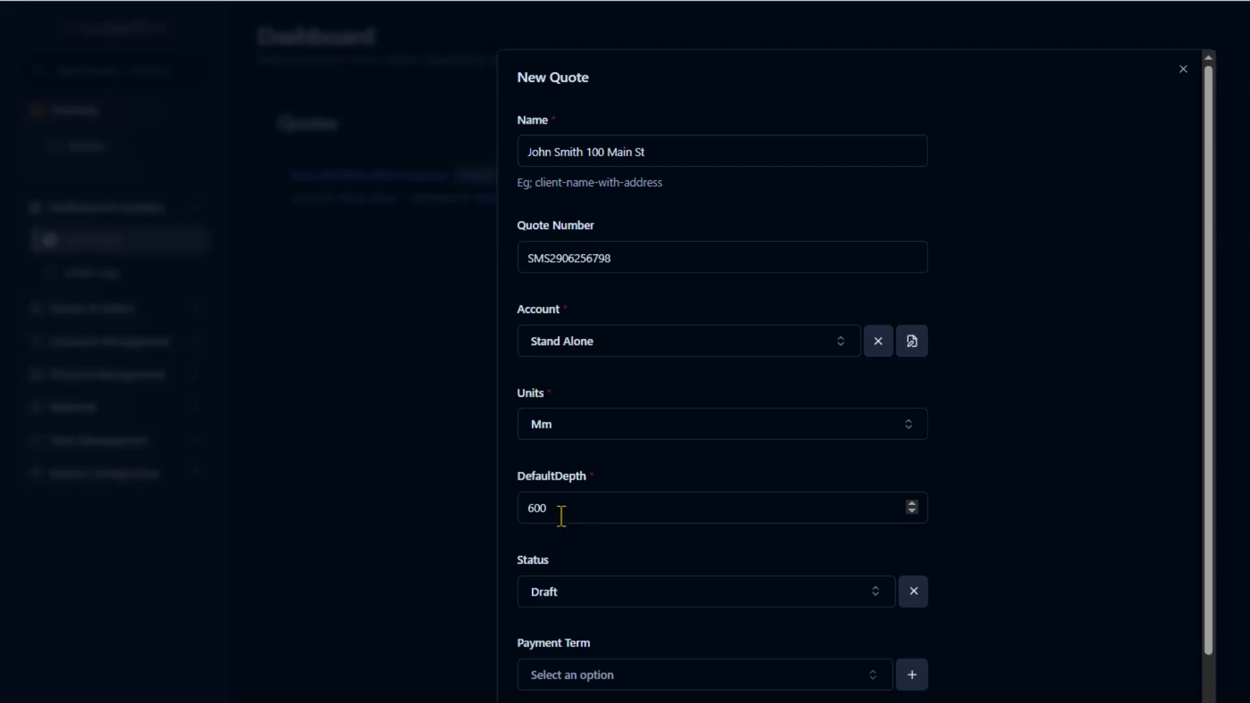
Keep the quote's status as Draft and set the payment term to 50% Deposit - Net 30
scroll(564, 391, "down", 4)
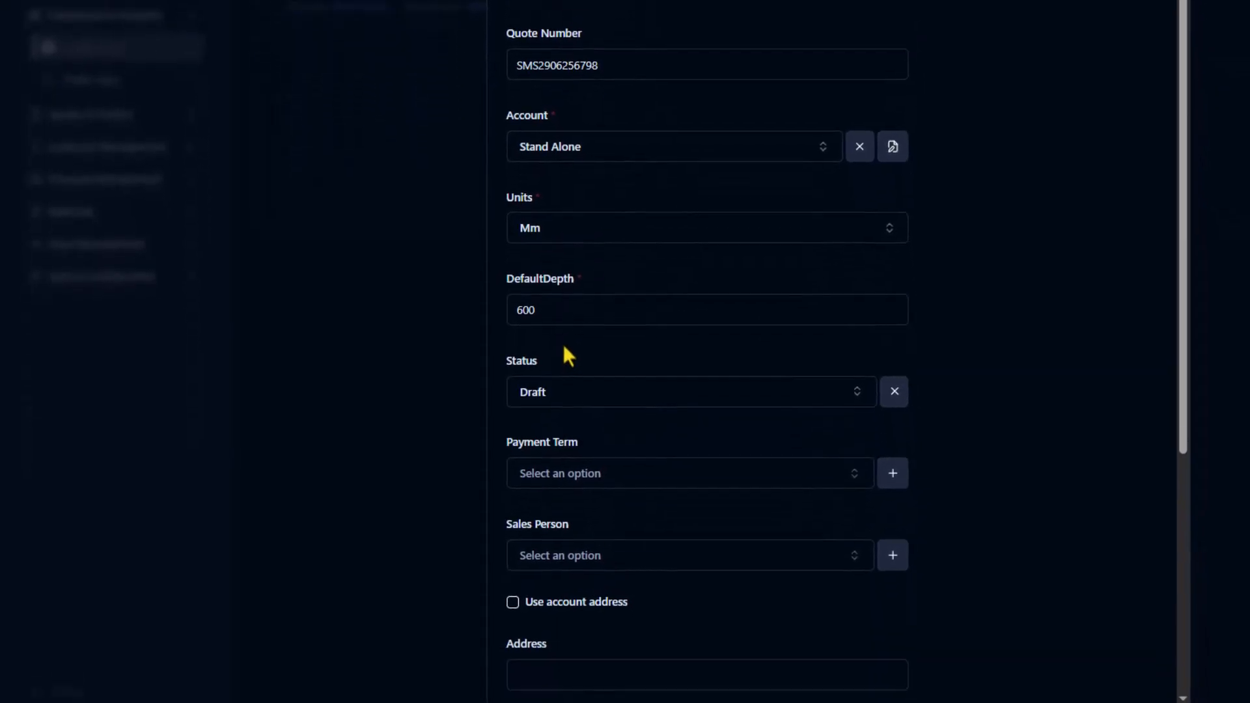
left_click(592, 334)
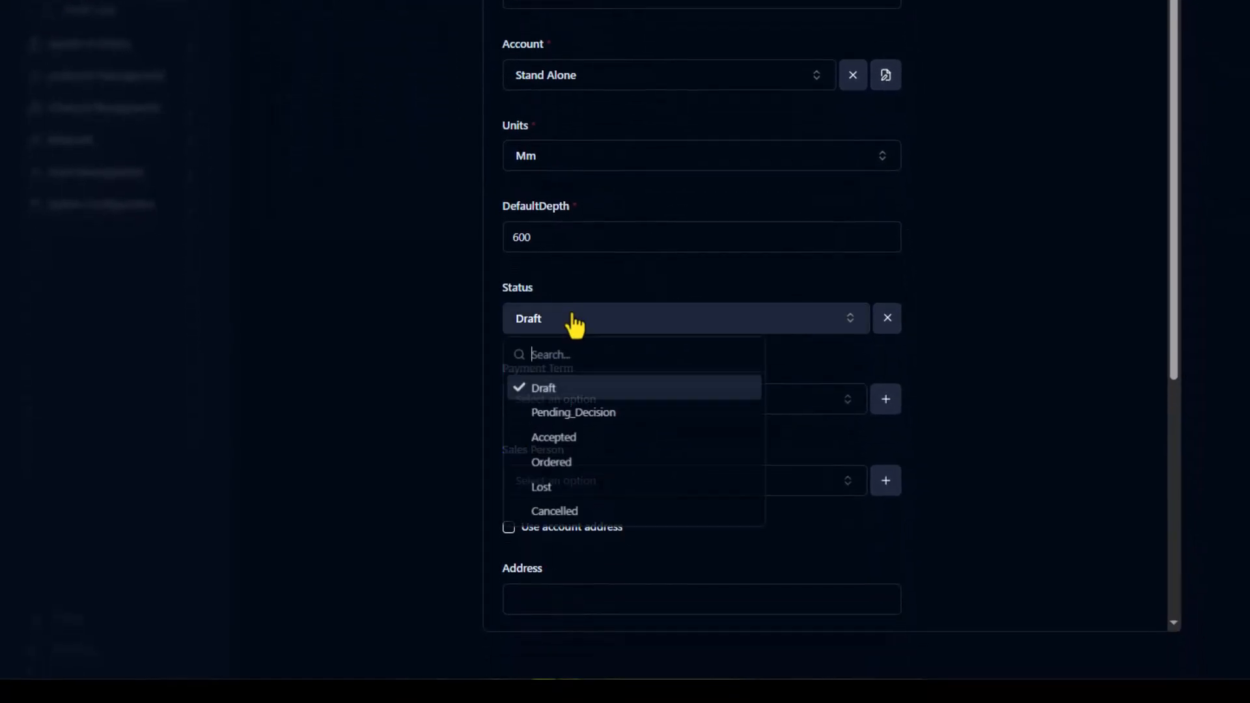
left_click(594, 389)
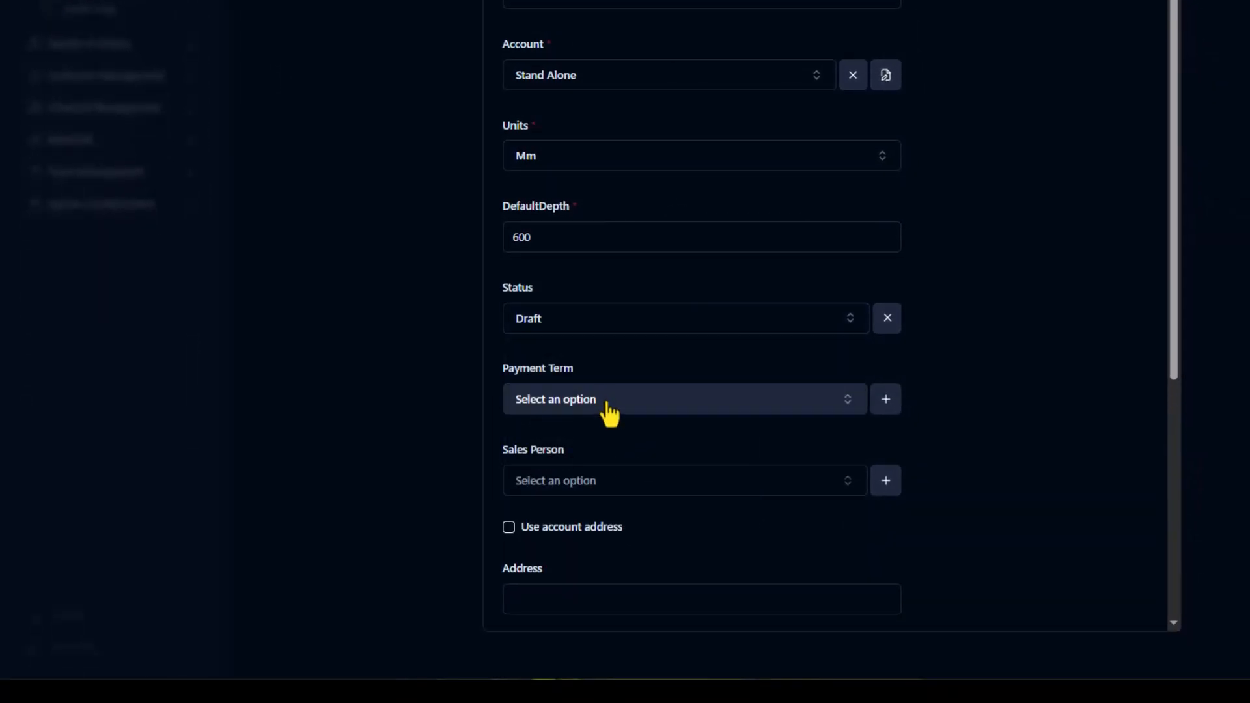
left_click(609, 406)
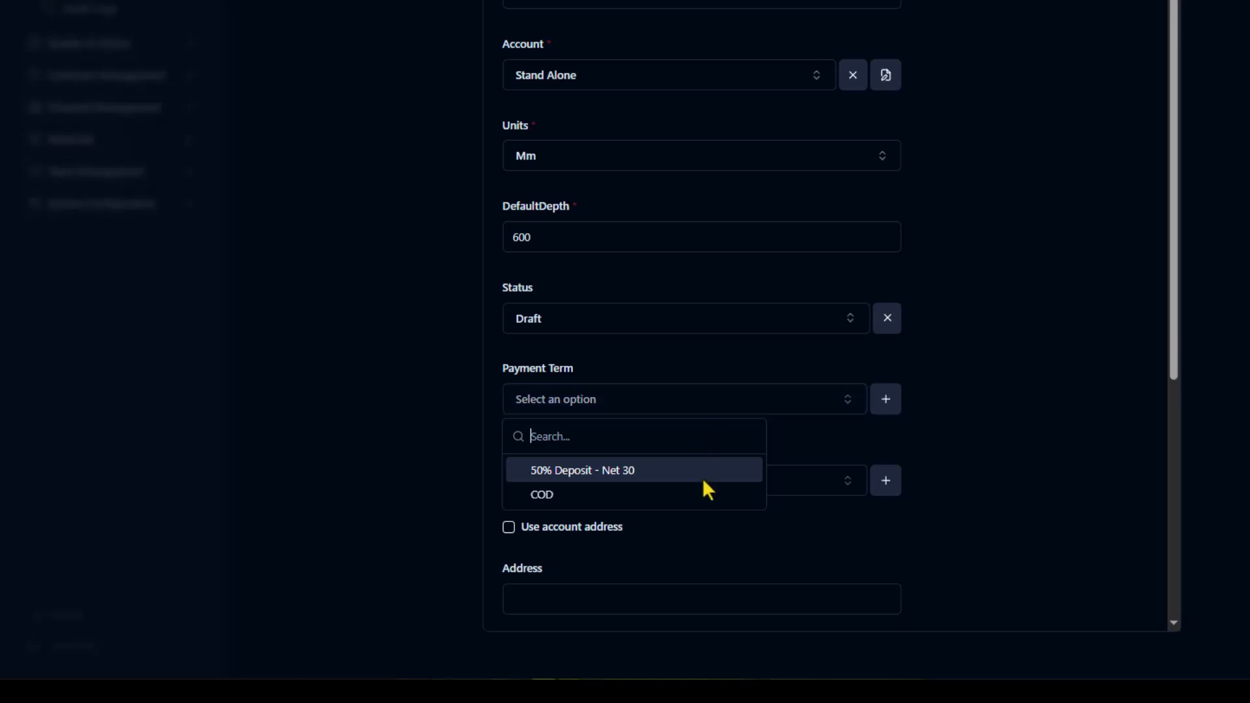
left_click(659, 476)
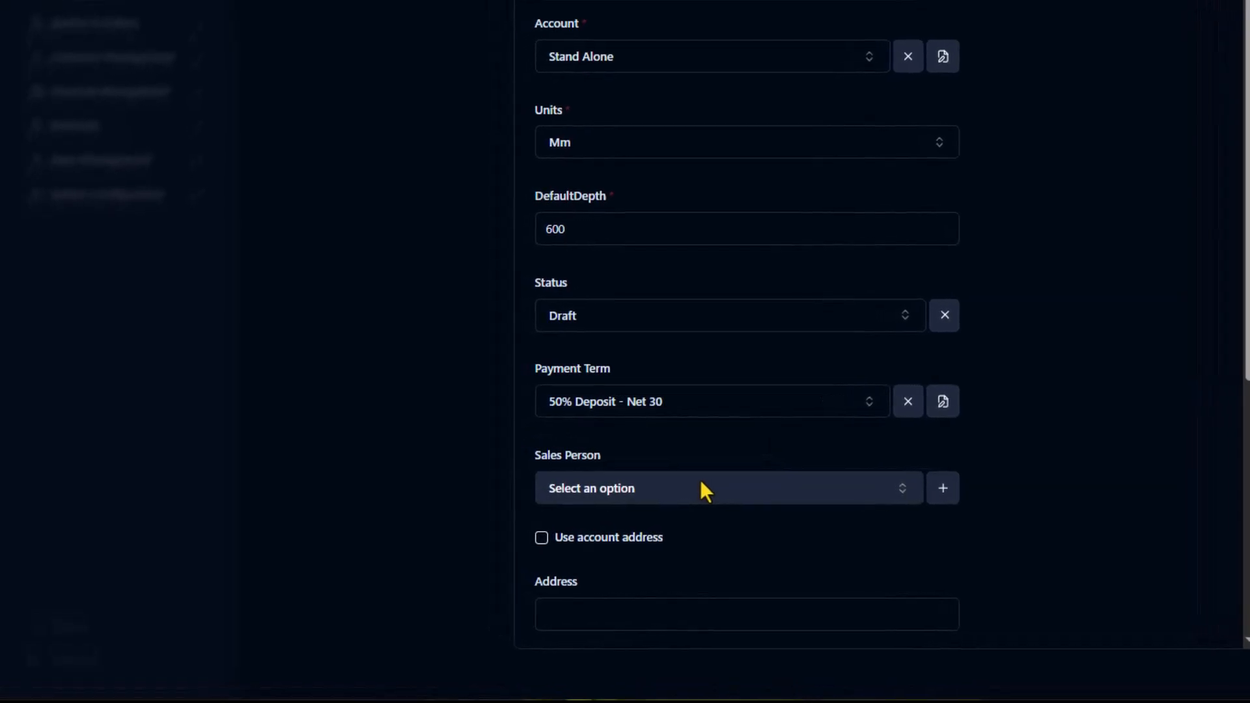
Assign the listed sales person to the quote and enable the use of the account address
left_click(670, 488)
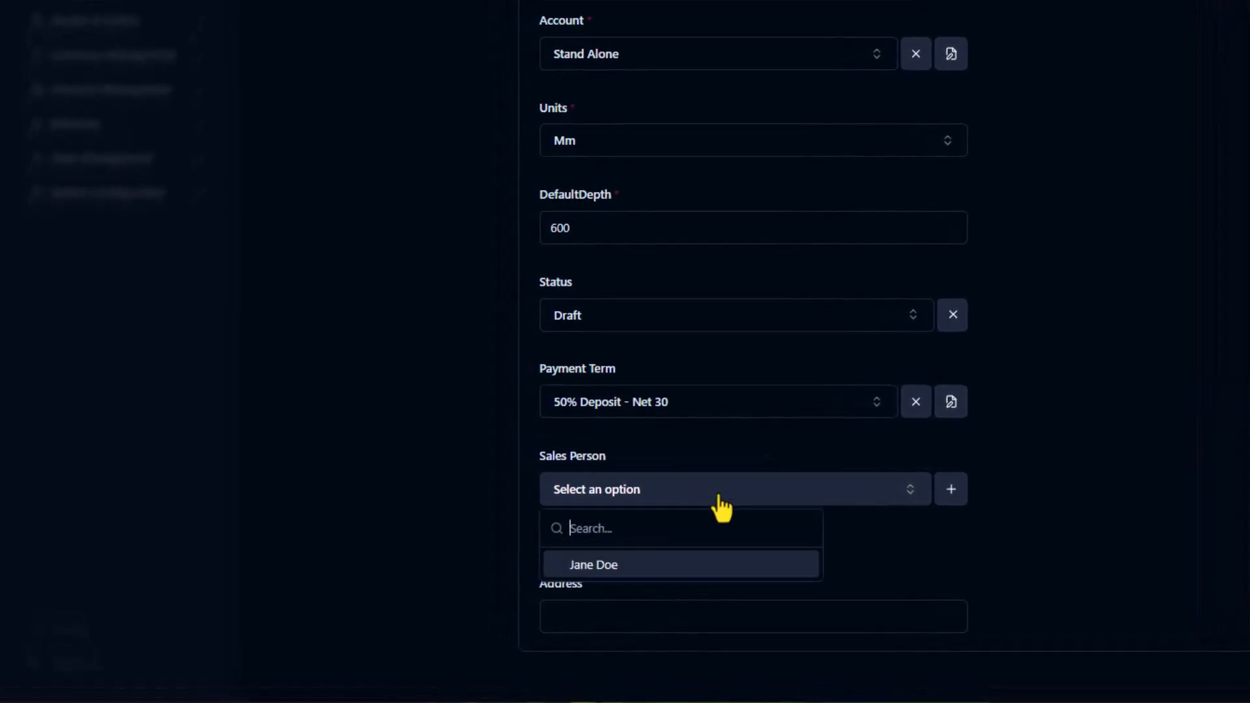
left_click(609, 567)
scroll(615, 569, "down", 5)
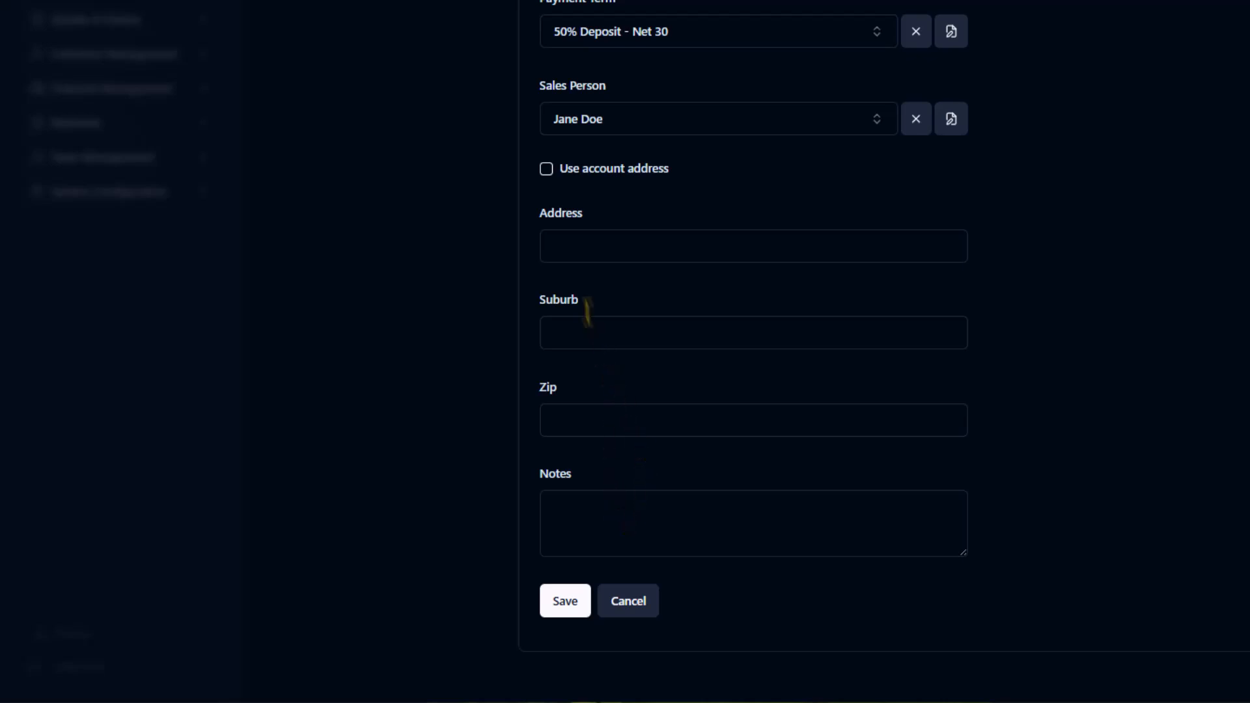
left_click(547, 170)
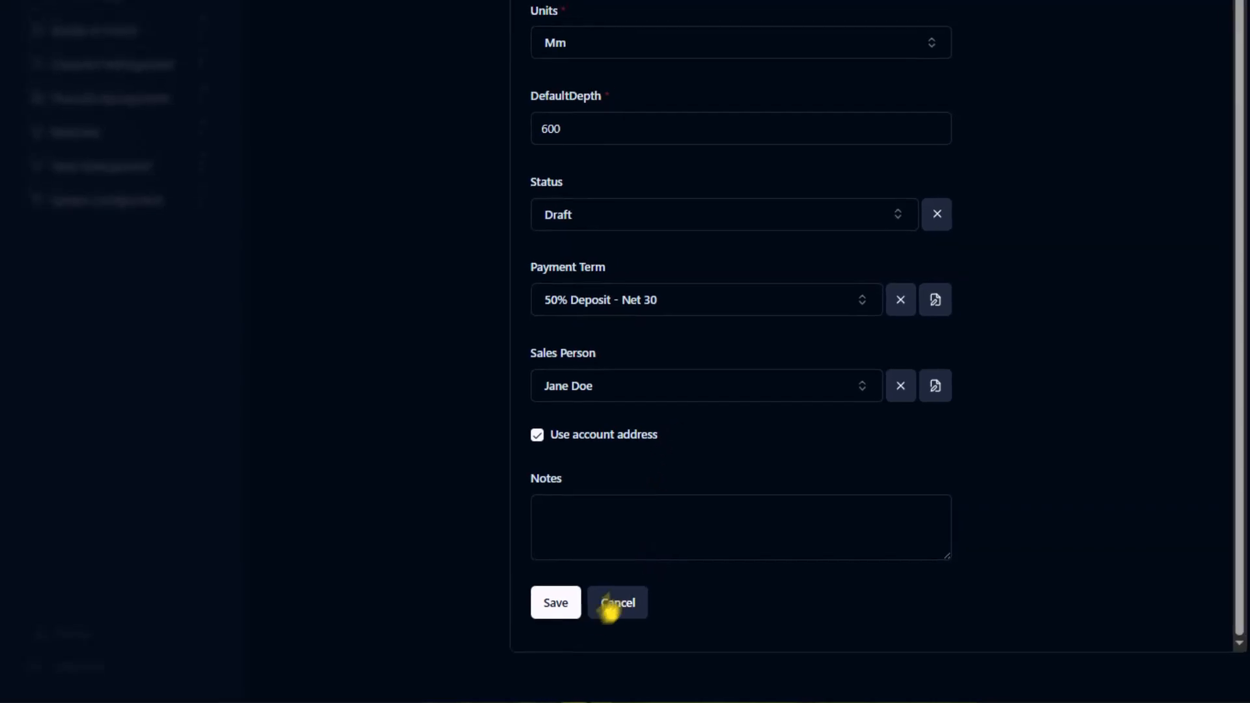
Save the quote and draw an L-shaped countertop about 1620 by 1680 mm with 600 mm deep legs
left_click(565, 601)
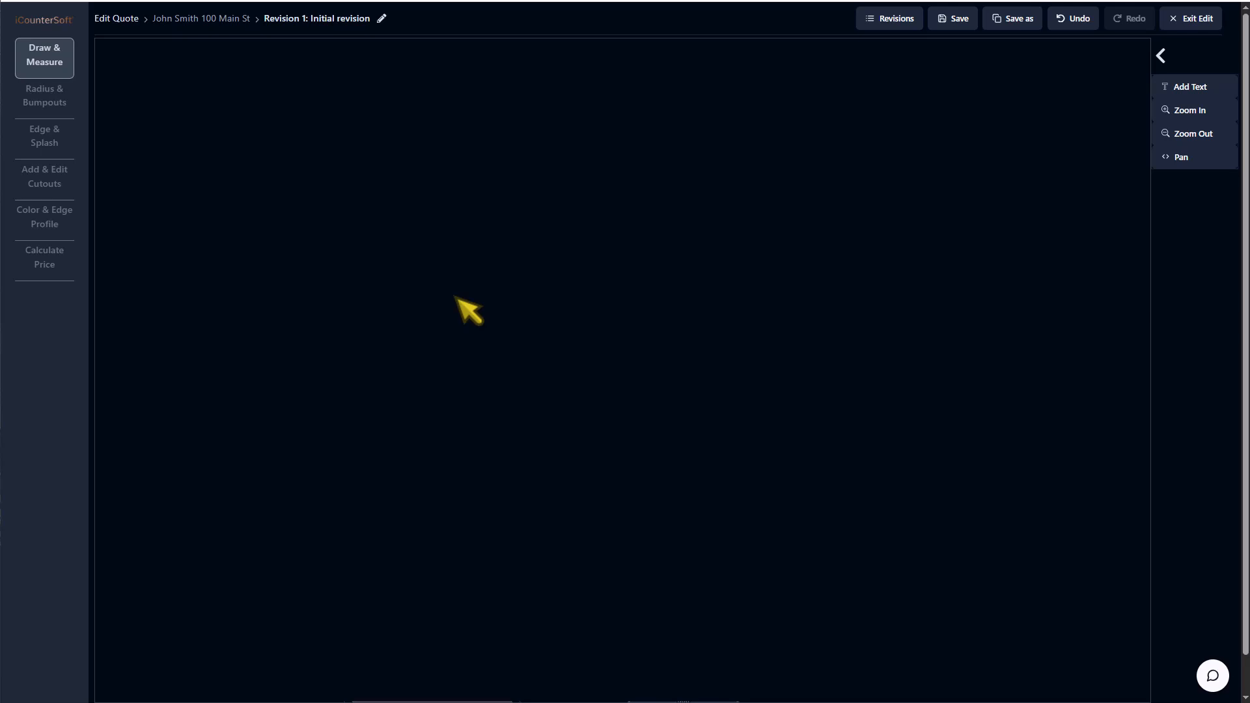
mouse_move(461, 296)
left_mouse_down()
mouse_move(723, 281)
mouse_move(726, 397)
mouse_move(701, 553)
mouse_move(679, 560)
left_mouse_up()
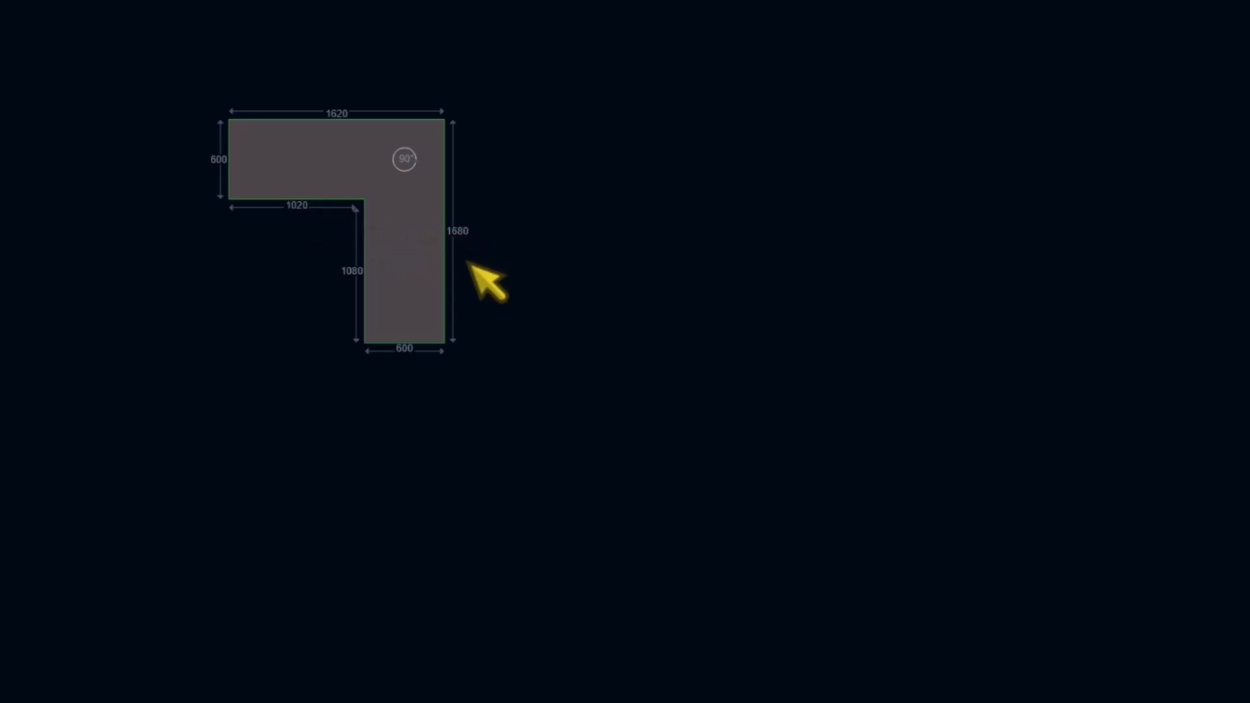
Set the length of the countertop's long outer vertical edge to 2000 mm
left_click(458, 232)
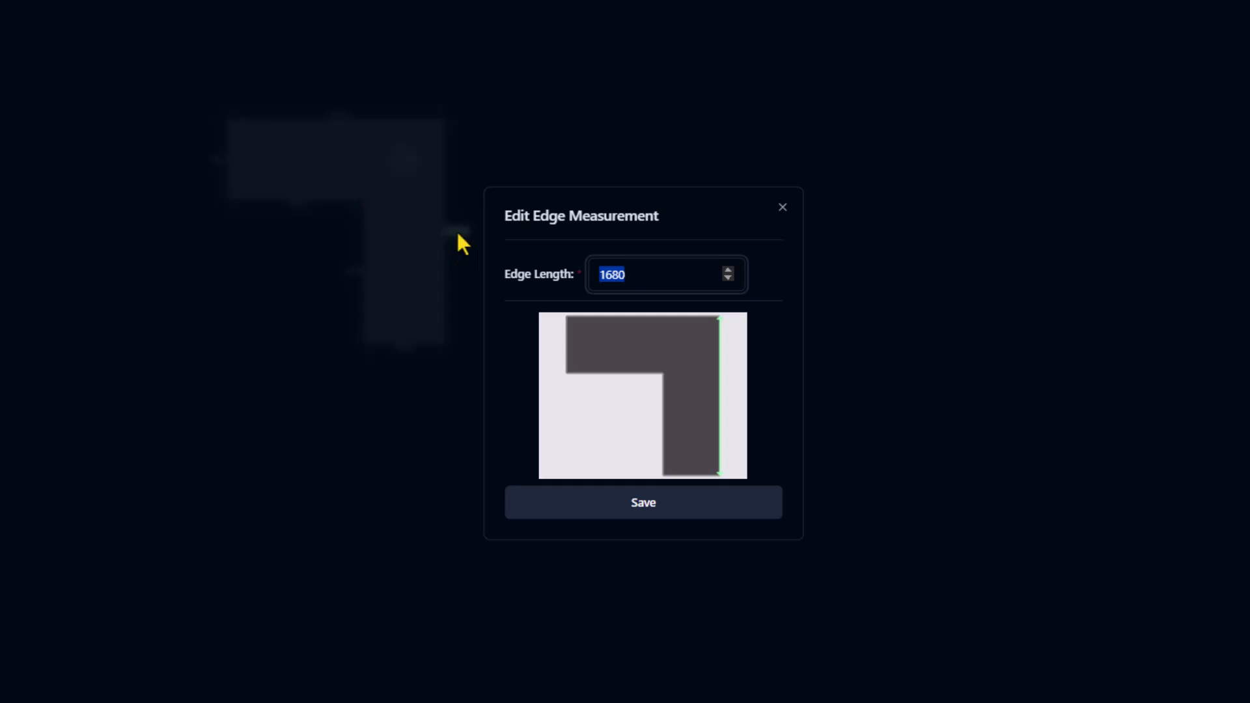
type("2000")
left_click(645, 506)
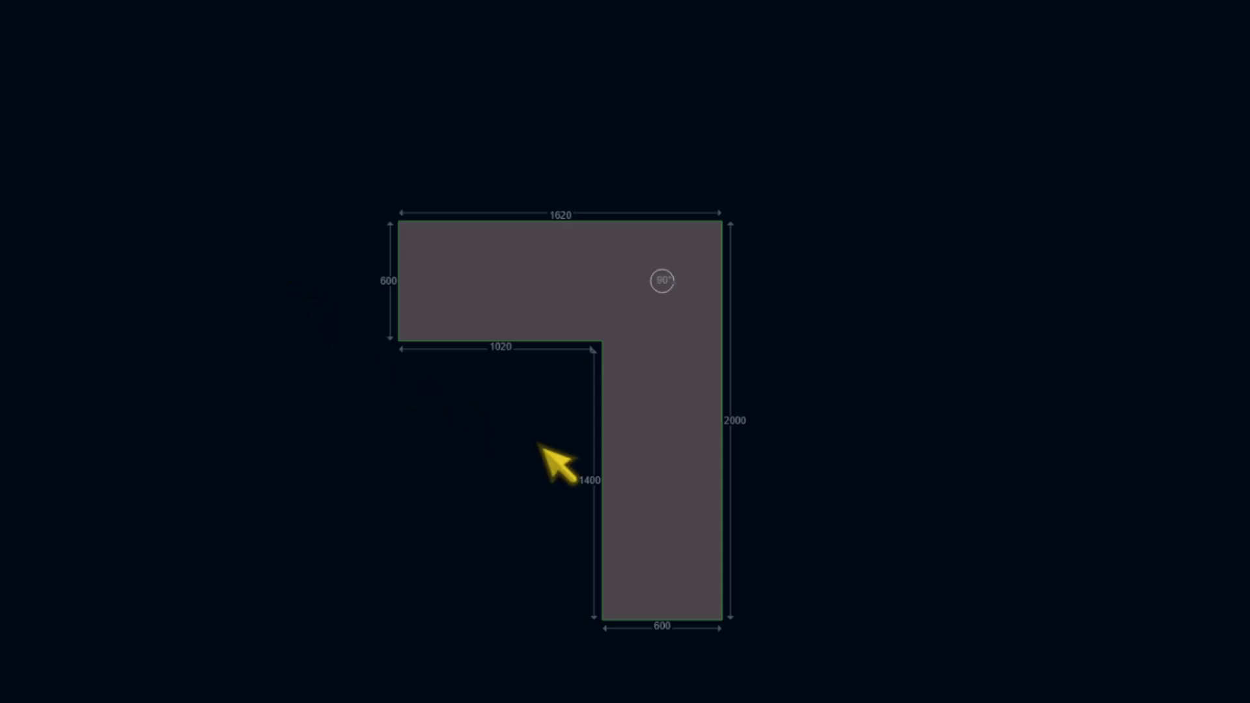
Switch the countertop's corner angle to 45° and back to 90°
left_click(663, 282)
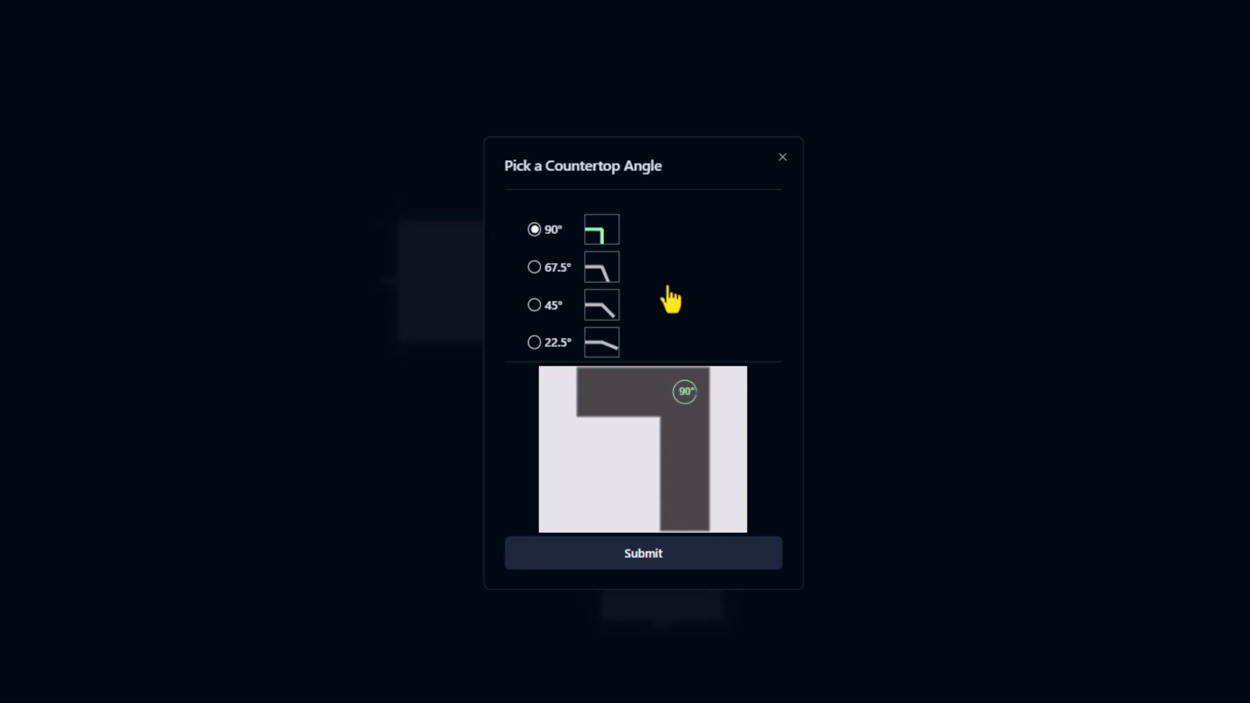
left_click(534, 306)
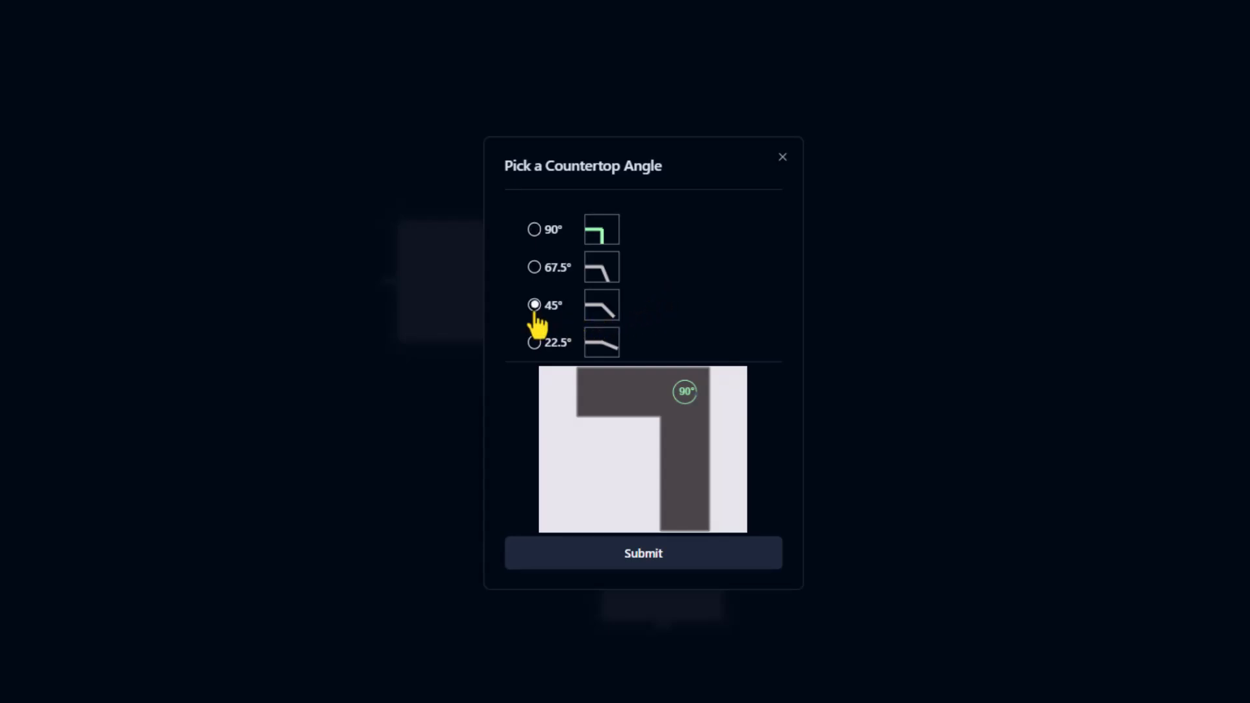
left_click(648, 570)
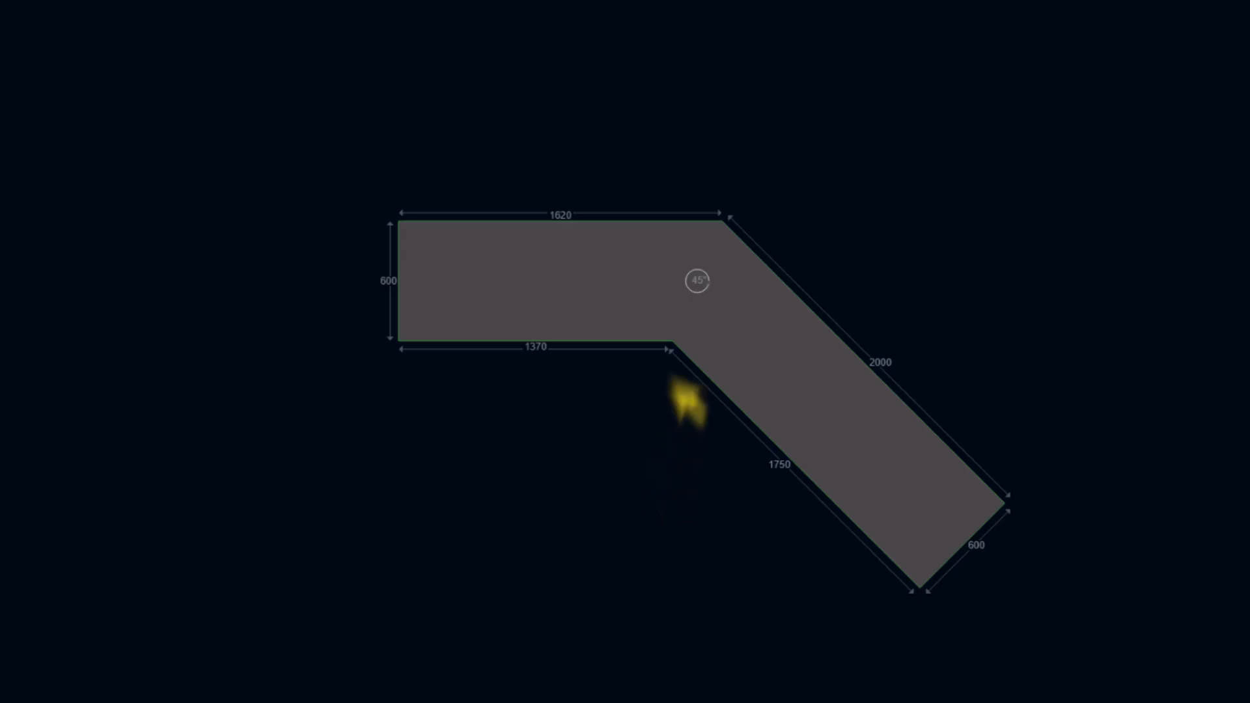
left_click(697, 281)
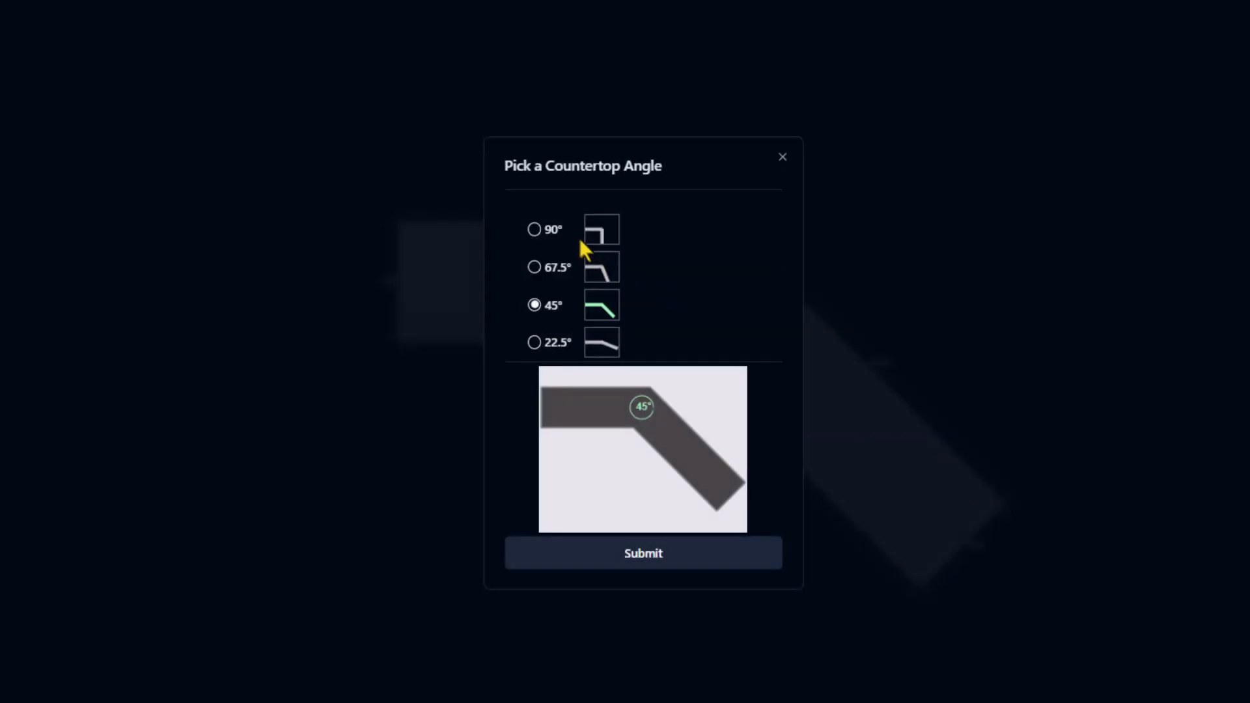
left_click(534, 229)
left_click(636, 558)
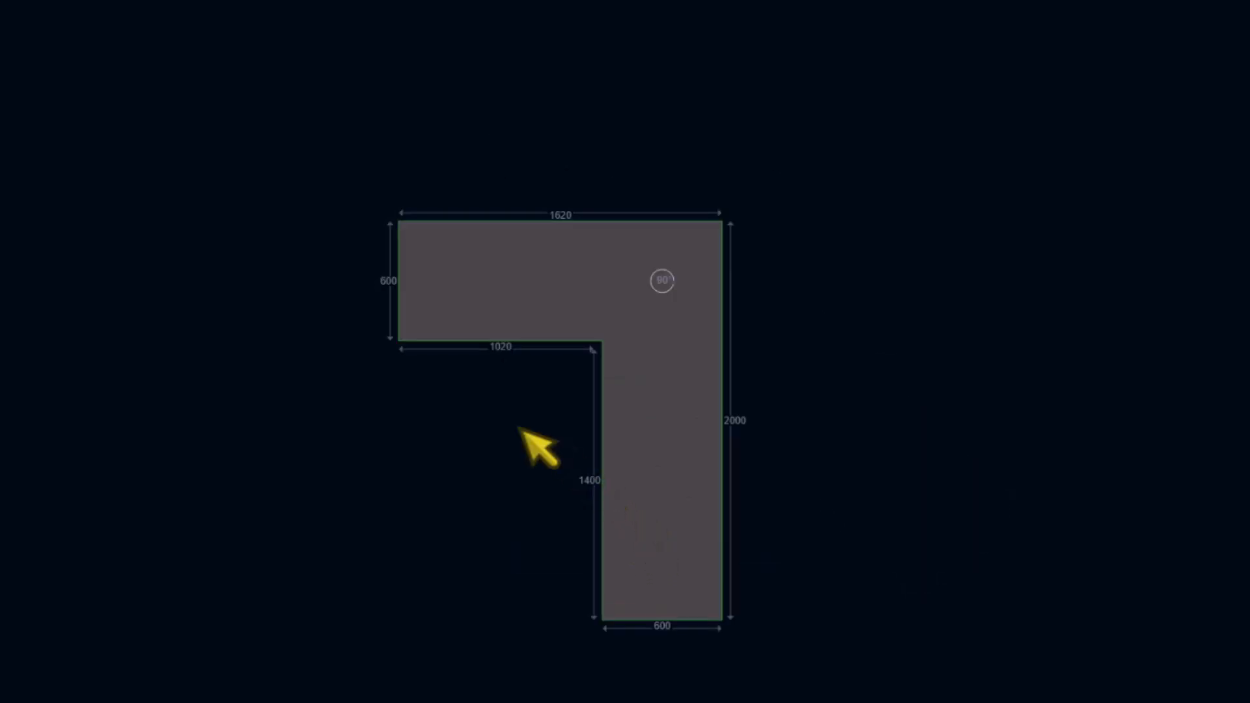
Rotate the countertop one increment left and back right to its original orientation
right_click(660, 414)
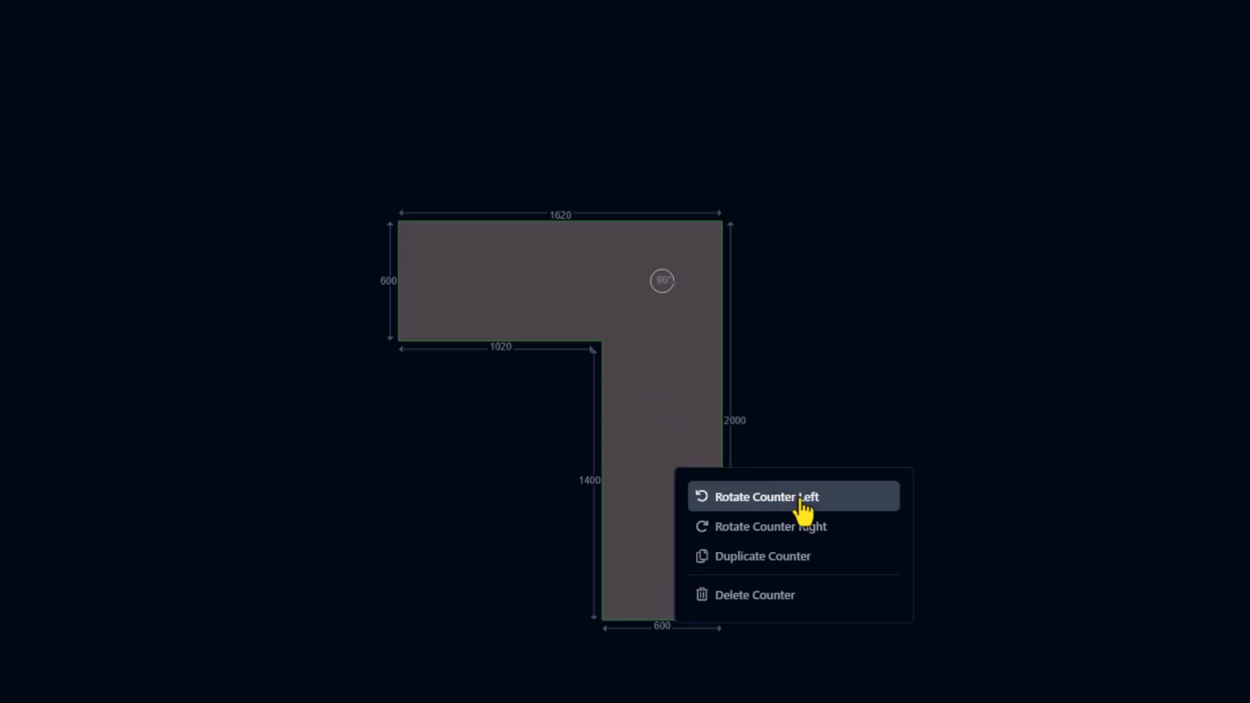
left_click(841, 505)
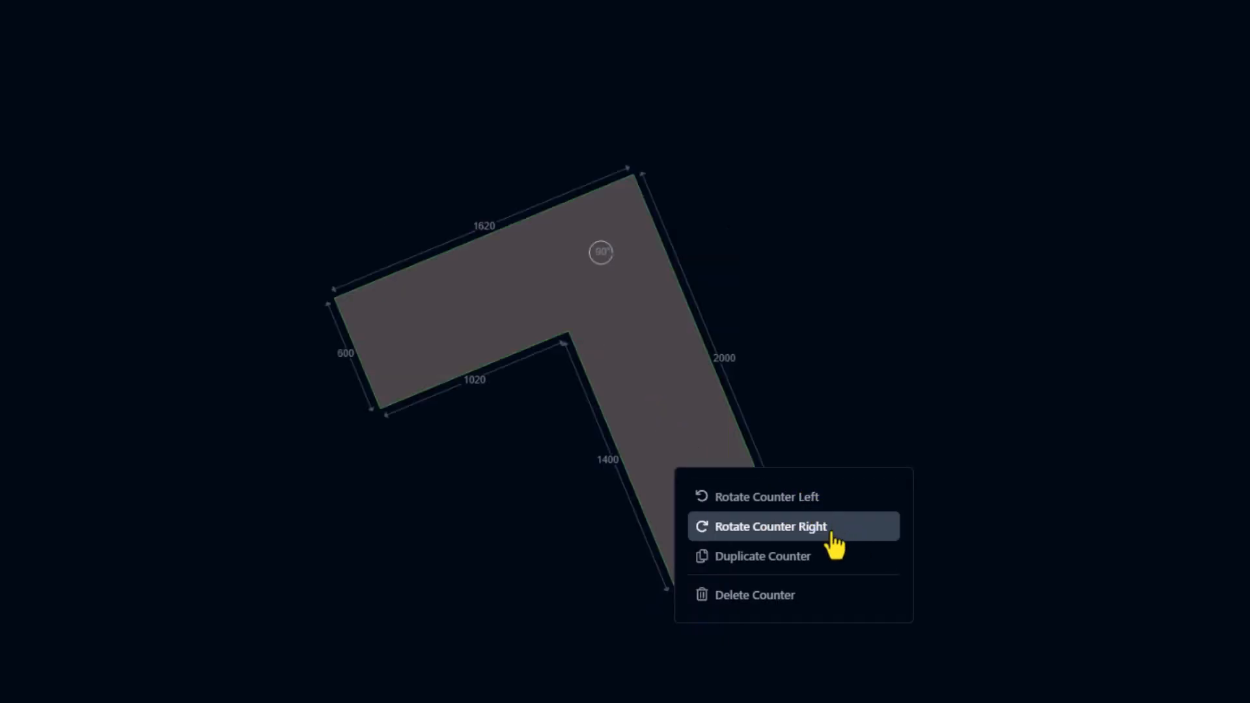
left_click(833, 530)
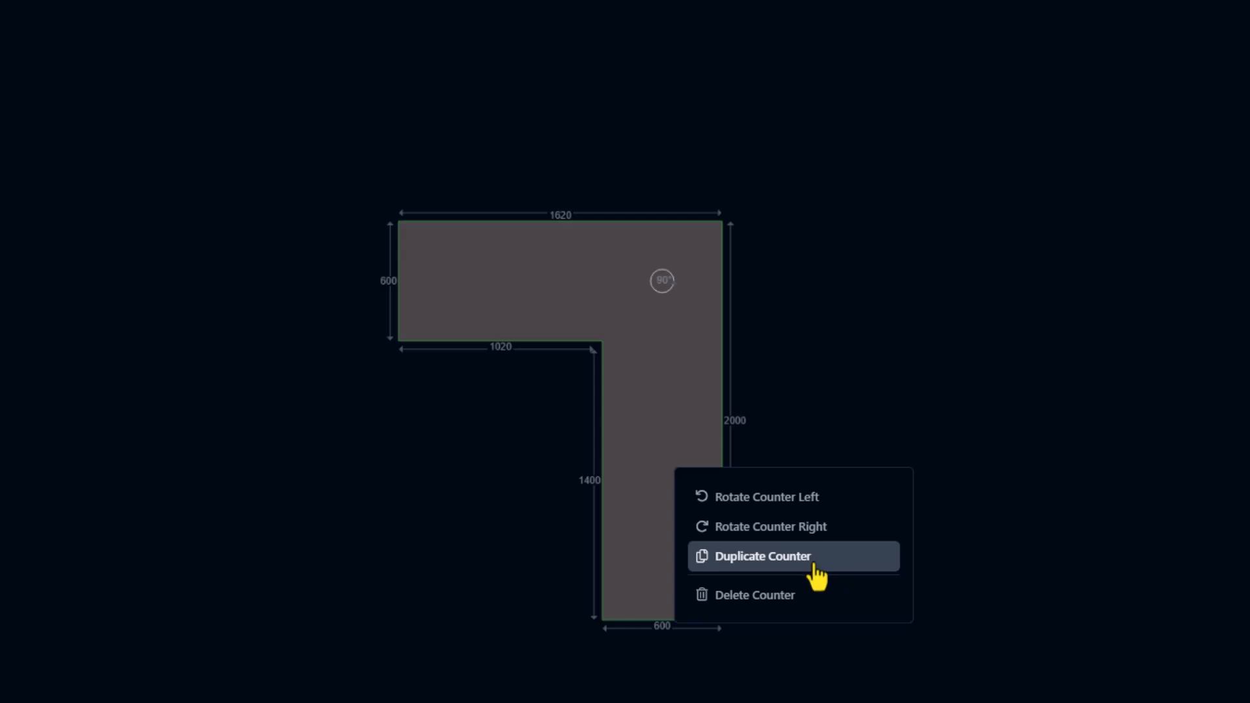
Duplicate the countertop beside the original and delete the copy
left_click(814, 566)
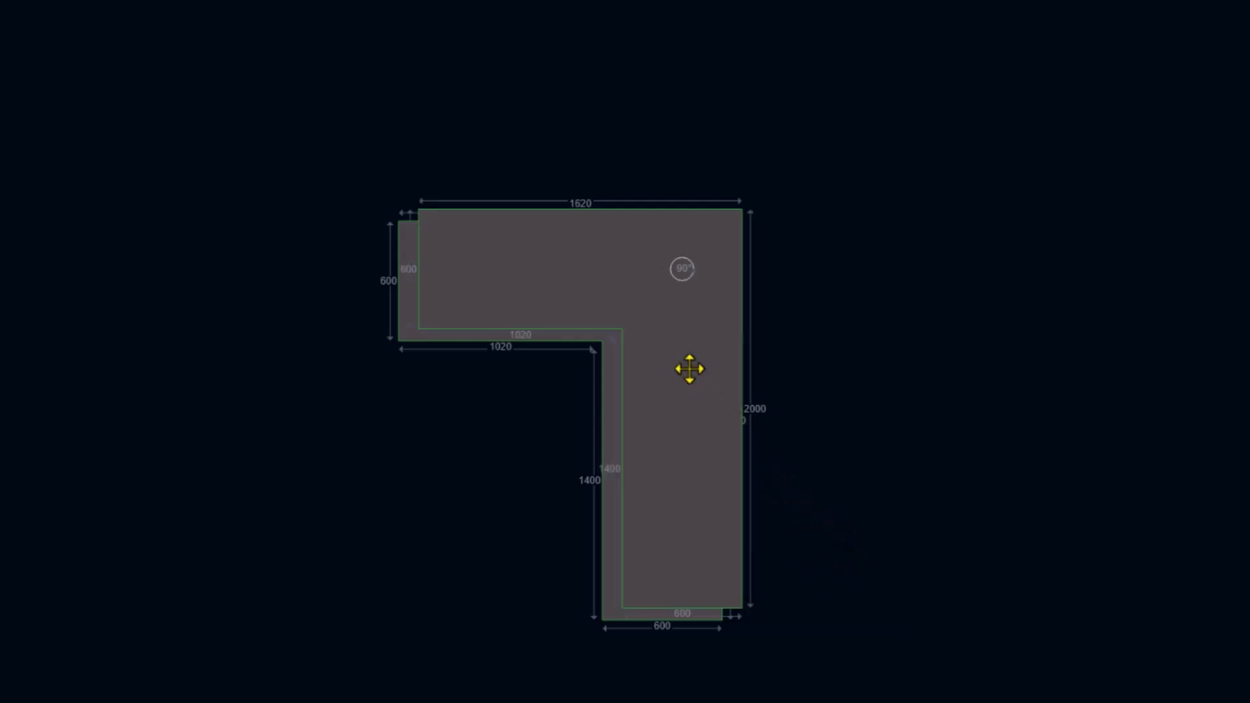
left_click(763, 383)
left_click_drag(764, 382, 1046, 378)
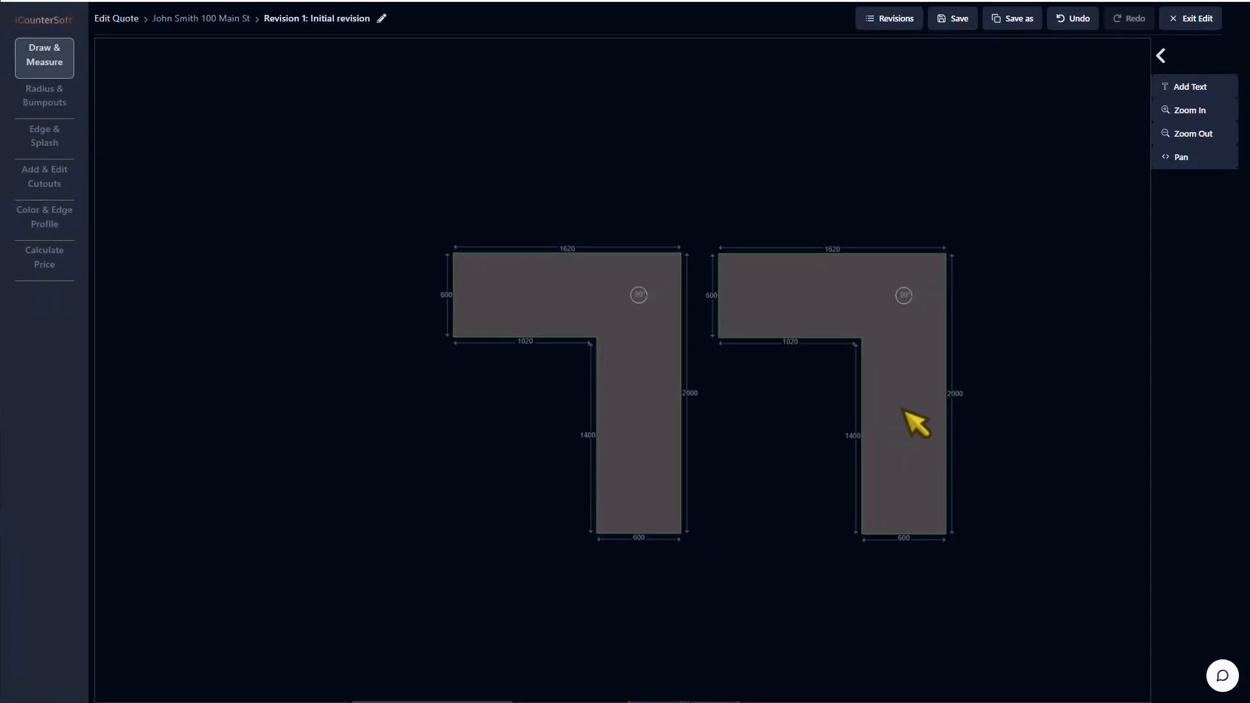
right_click(912, 459)
left_click(944, 538)
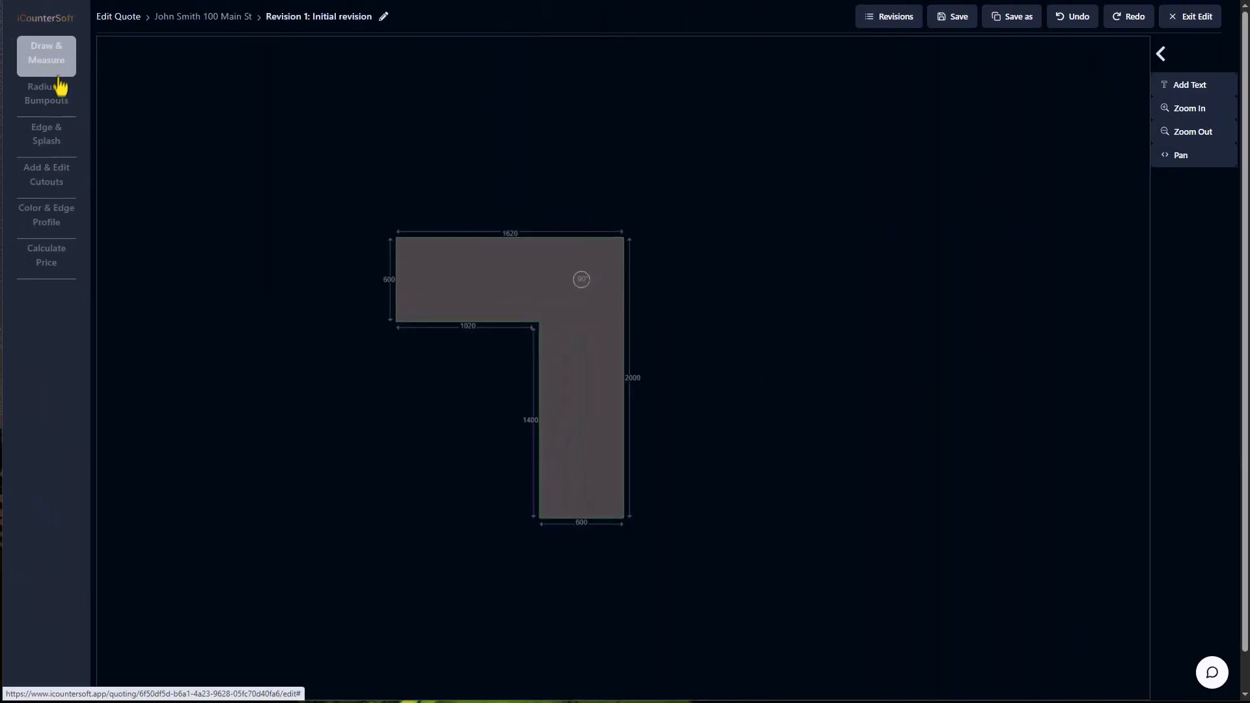
Add a full radius with a depth of 90 mm to the short end edge of the countertop's horizontal leg
left_click(56, 112)
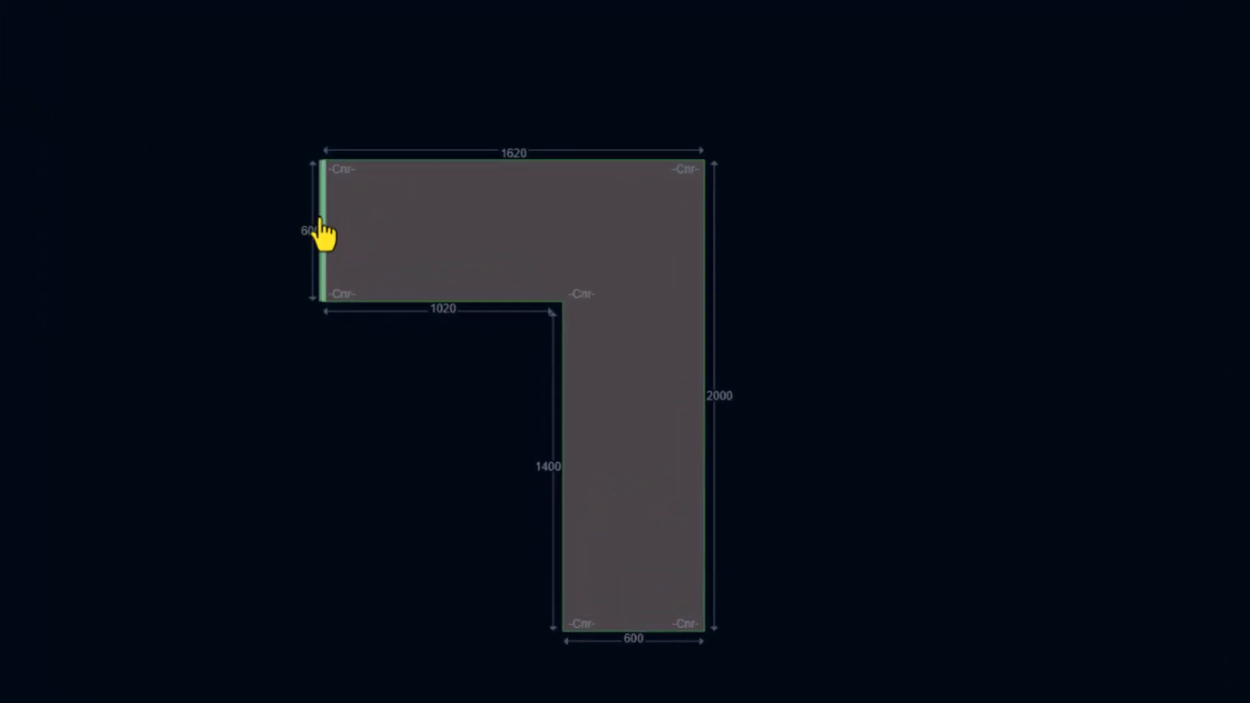
left_click(321, 225)
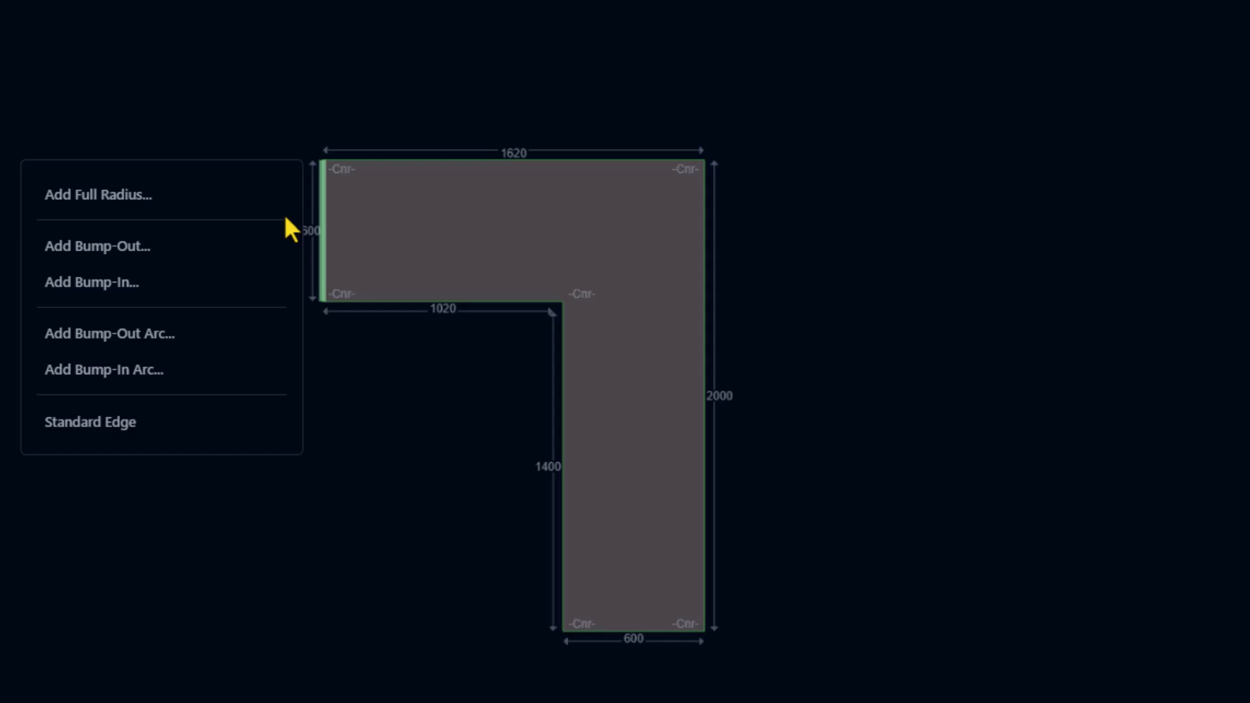
left_click(184, 209)
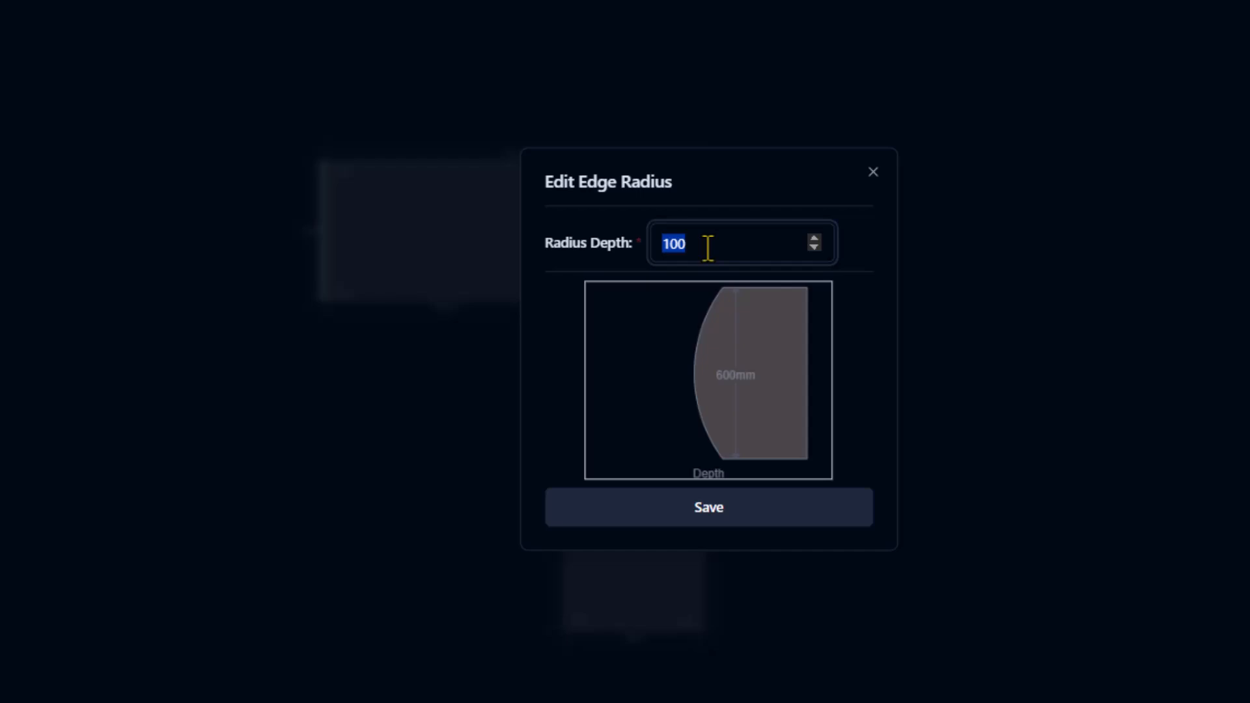
type("90")
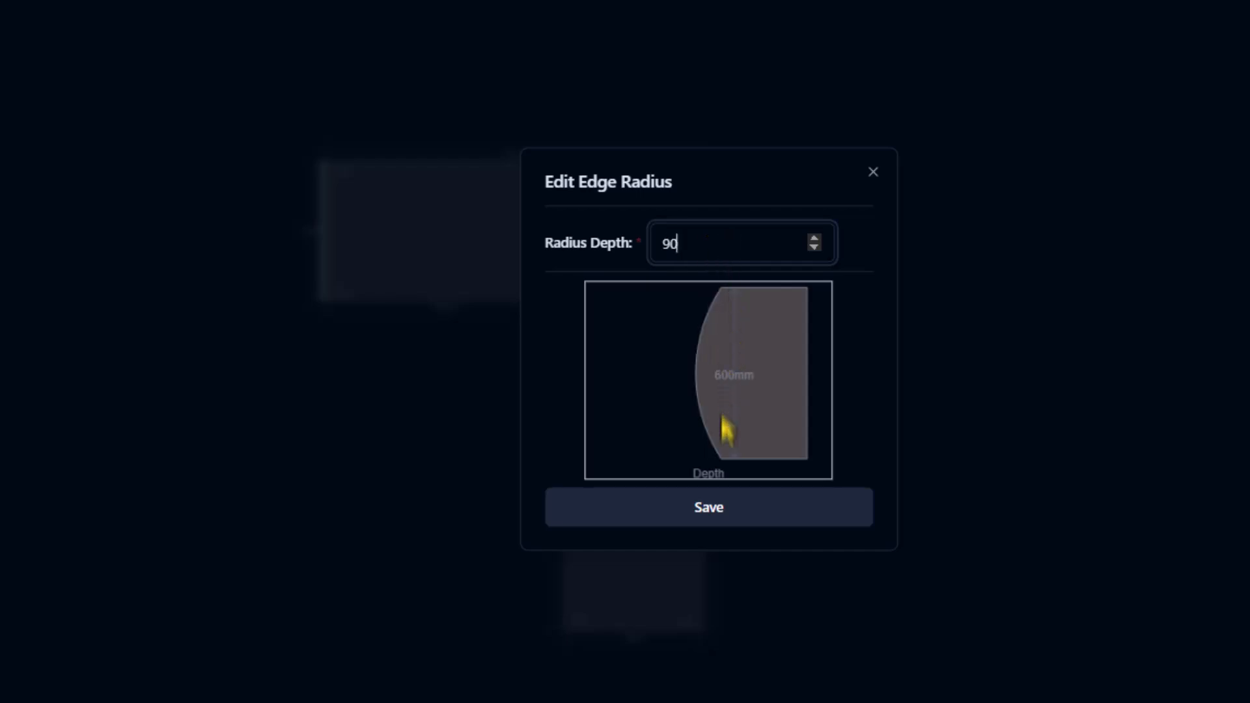
left_click(740, 511)
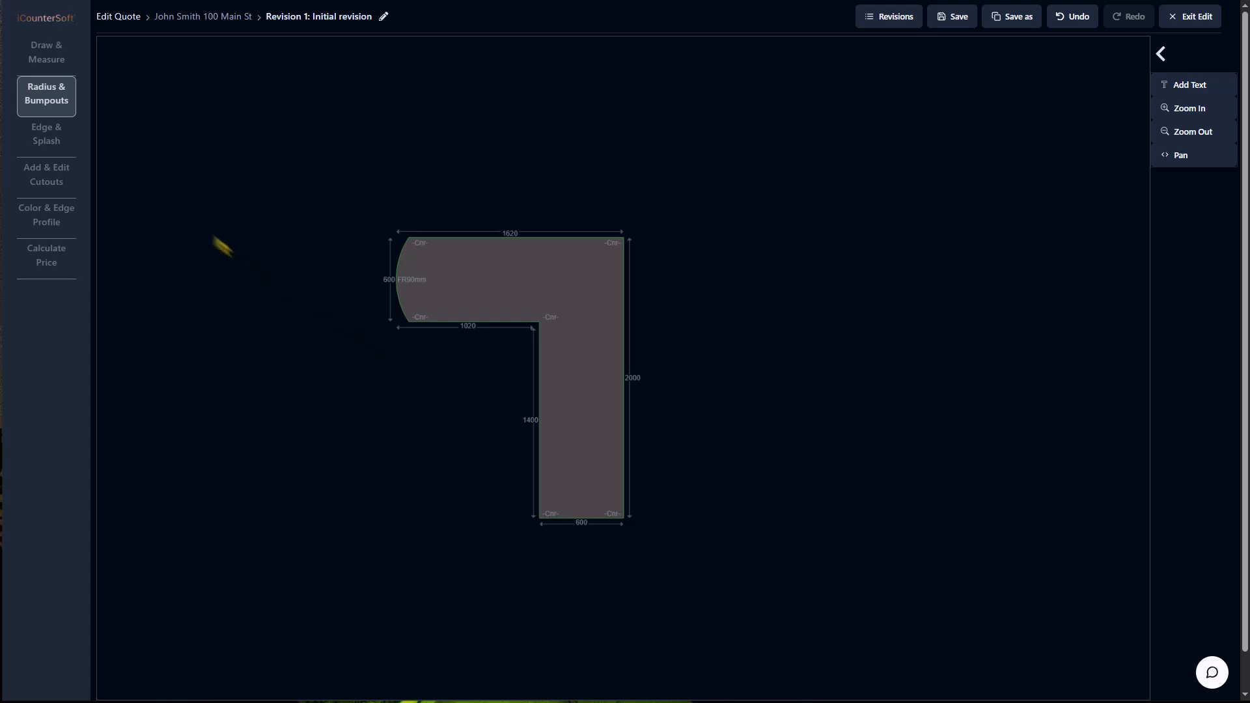
Add a 300 mm splash along the countertop's upper edge
left_click(55, 146)
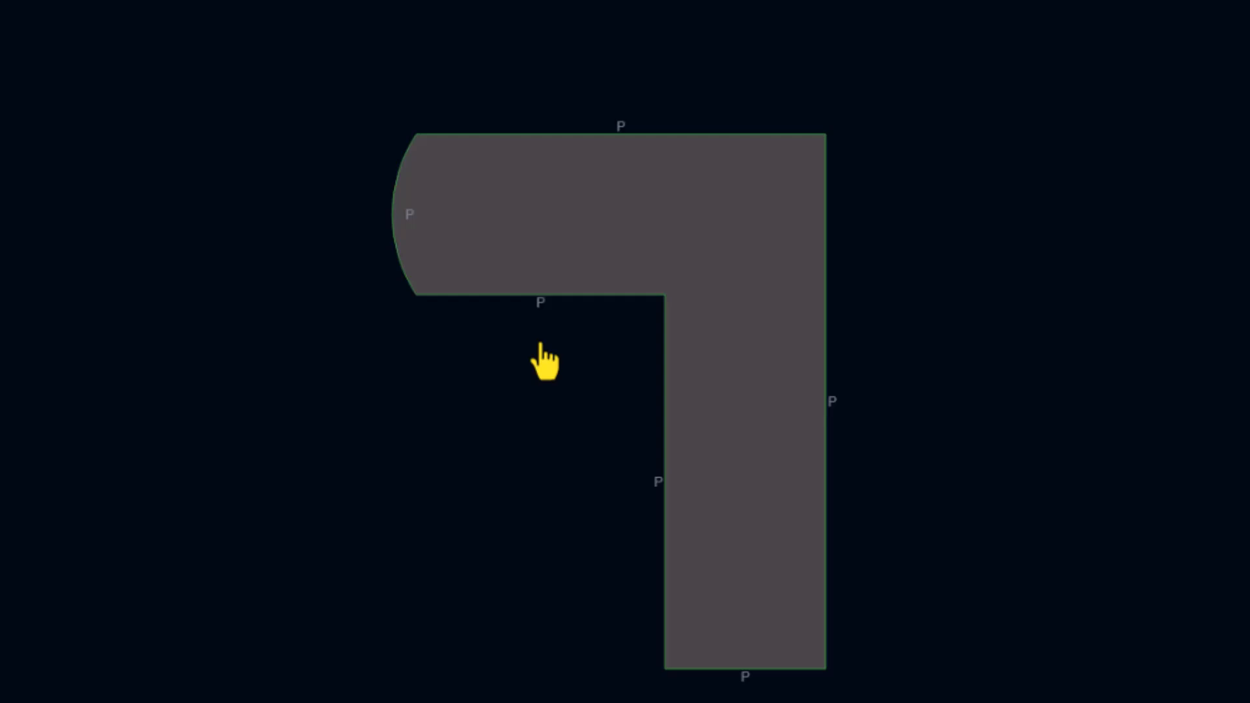
left_click(605, 145)
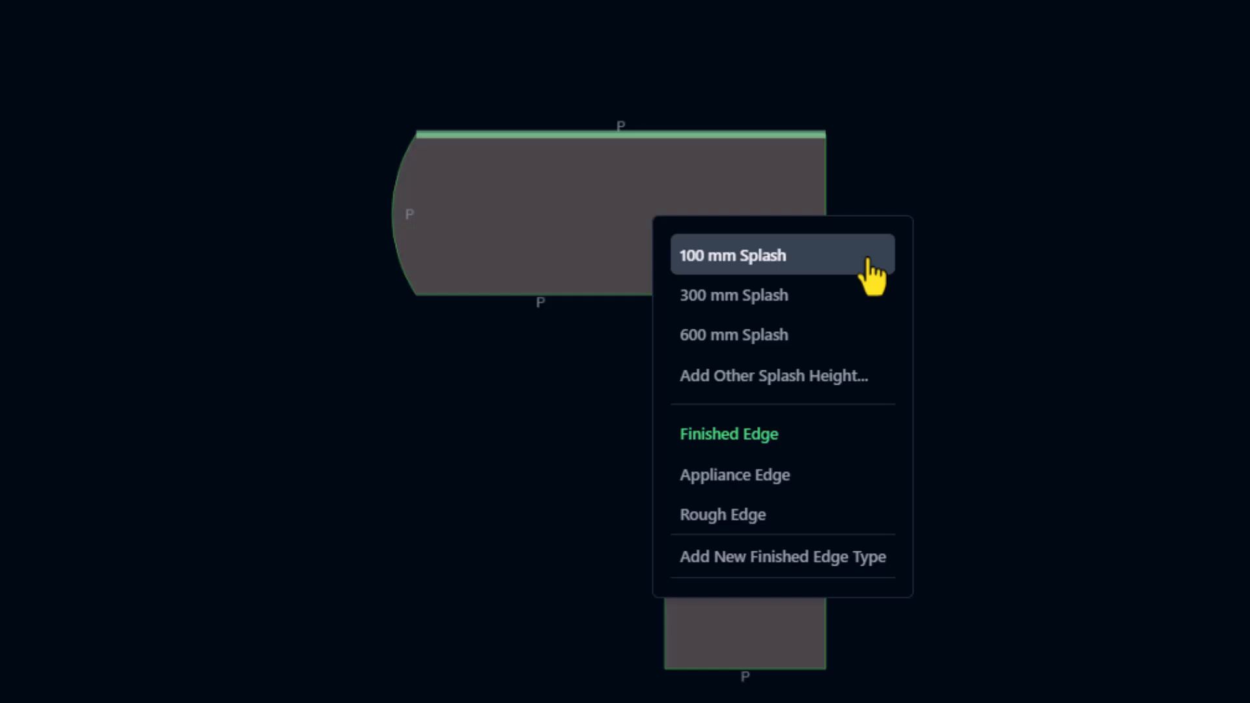
left_click(820, 301)
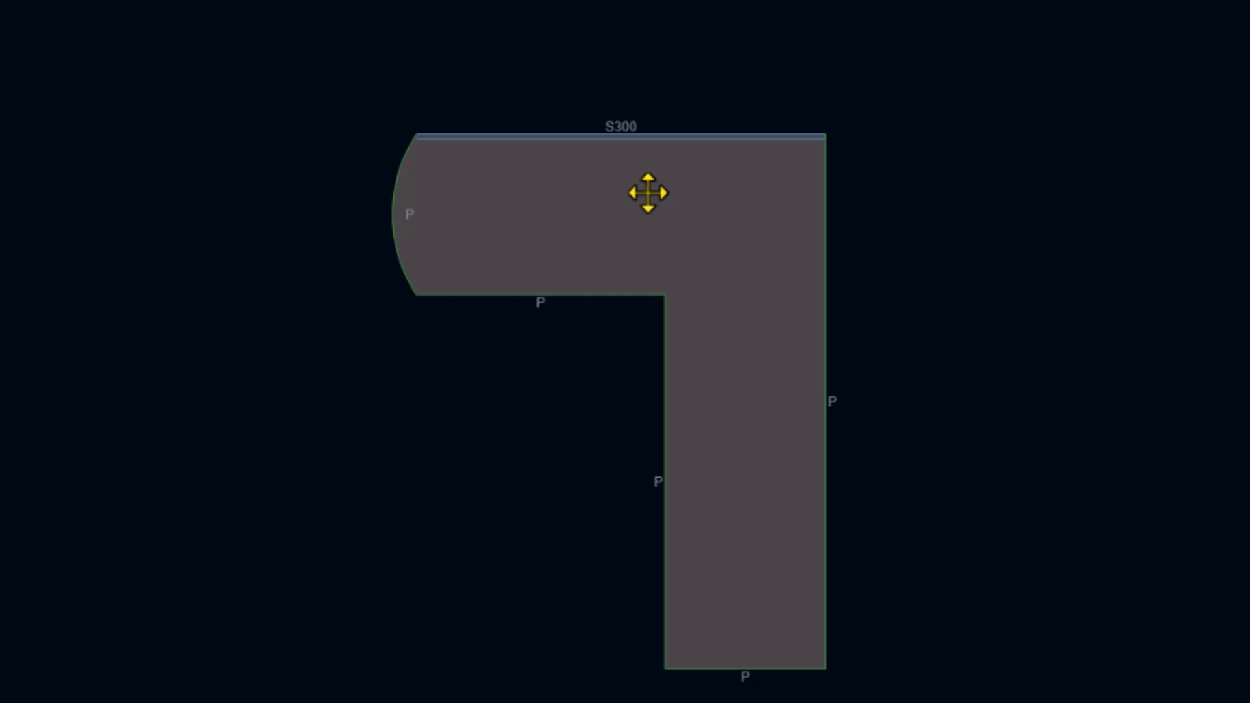
Make the long outer vertical edge a Rough Edge and the vertical leg's lower end an Appliance Edge
left_click(825, 429)
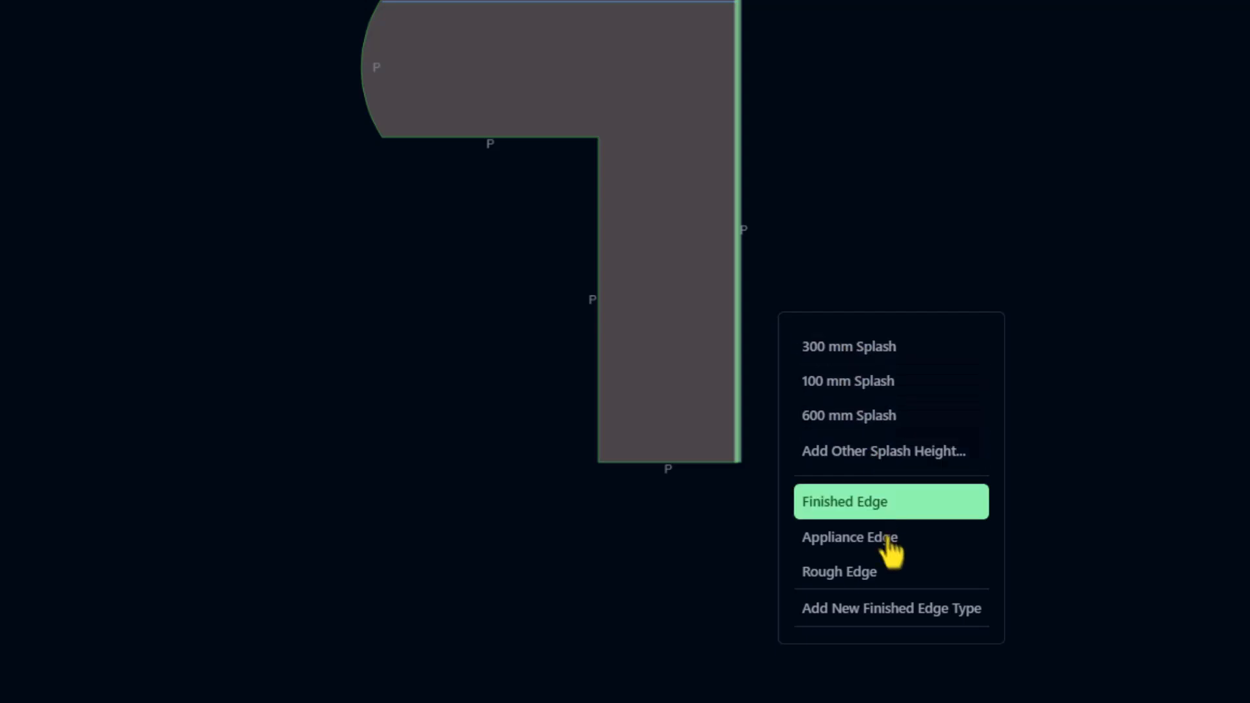
left_click(919, 576)
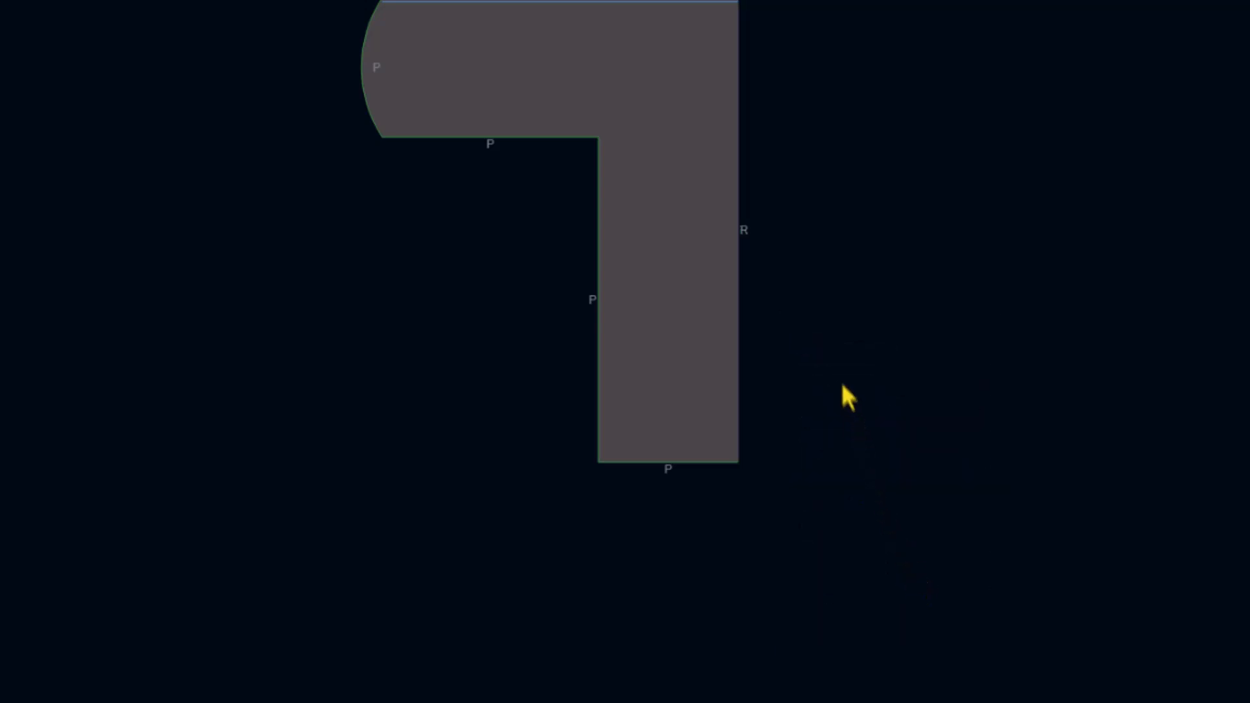
left_click(702, 465)
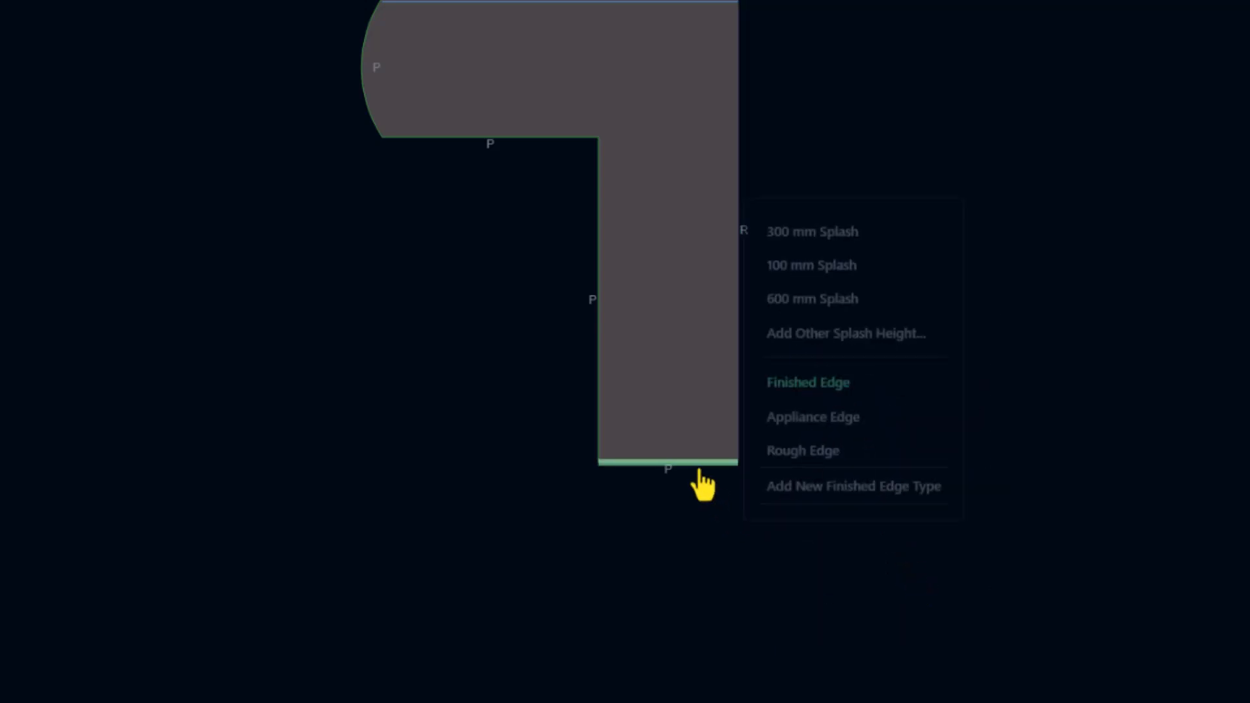
left_click(788, 423)
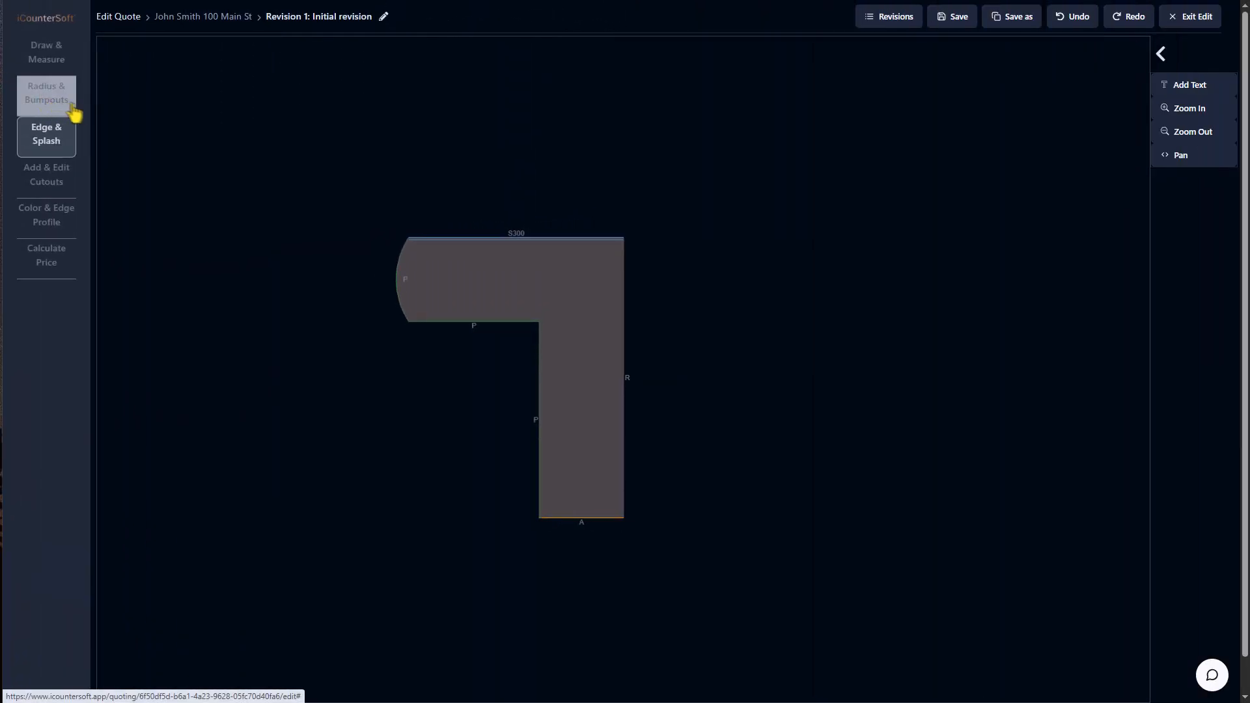
Start a sink cutout on the countertop's horizontal leg with type Undermount and shape Rectangle
left_click(58, 195)
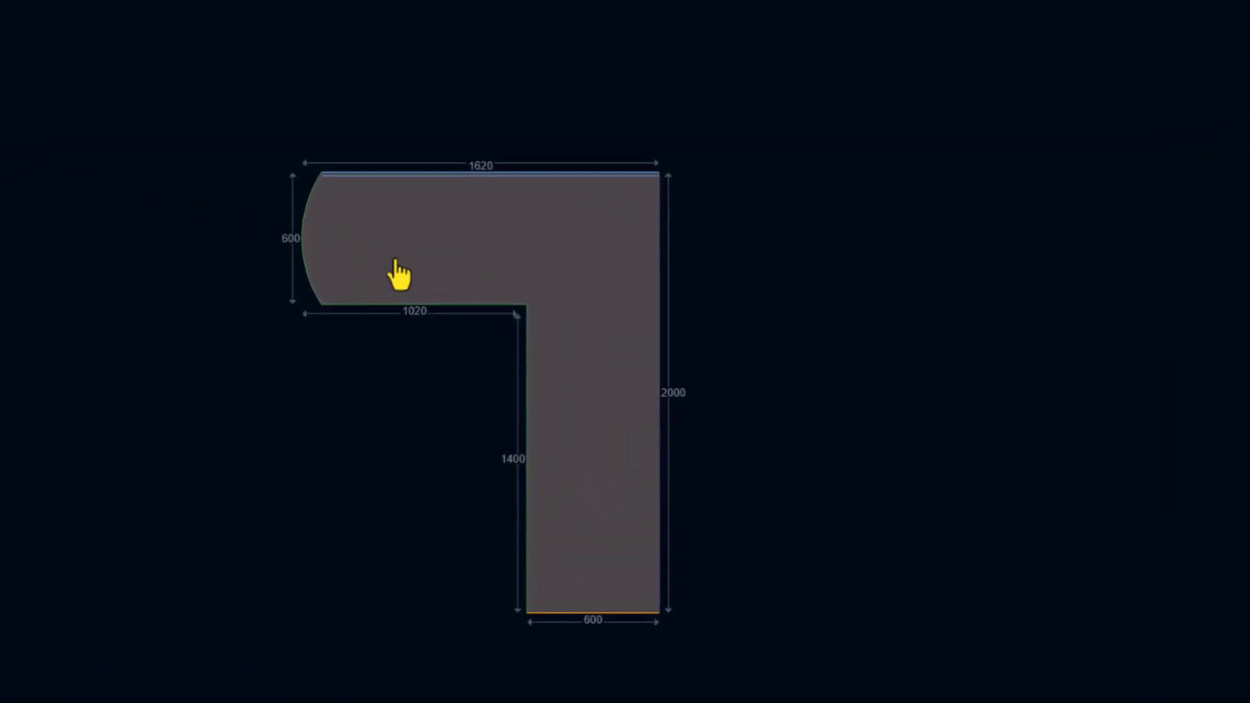
right_click(396, 261)
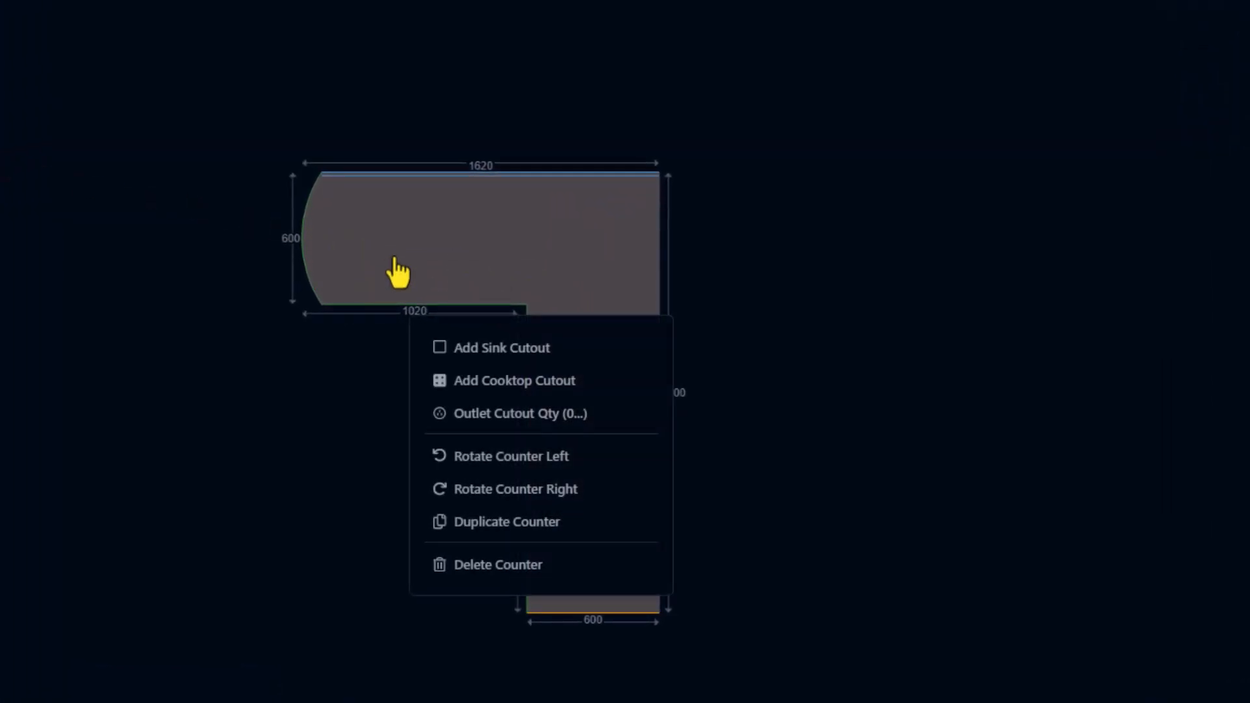
left_click(554, 352)
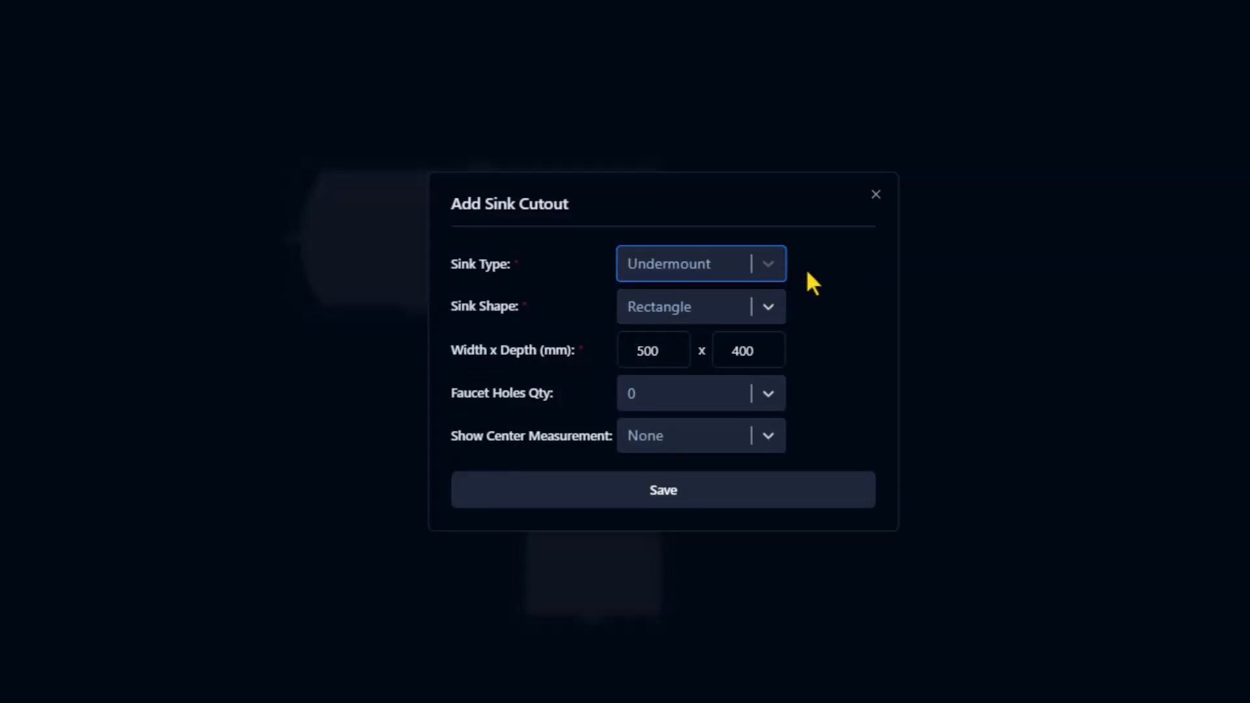
left_click(772, 266)
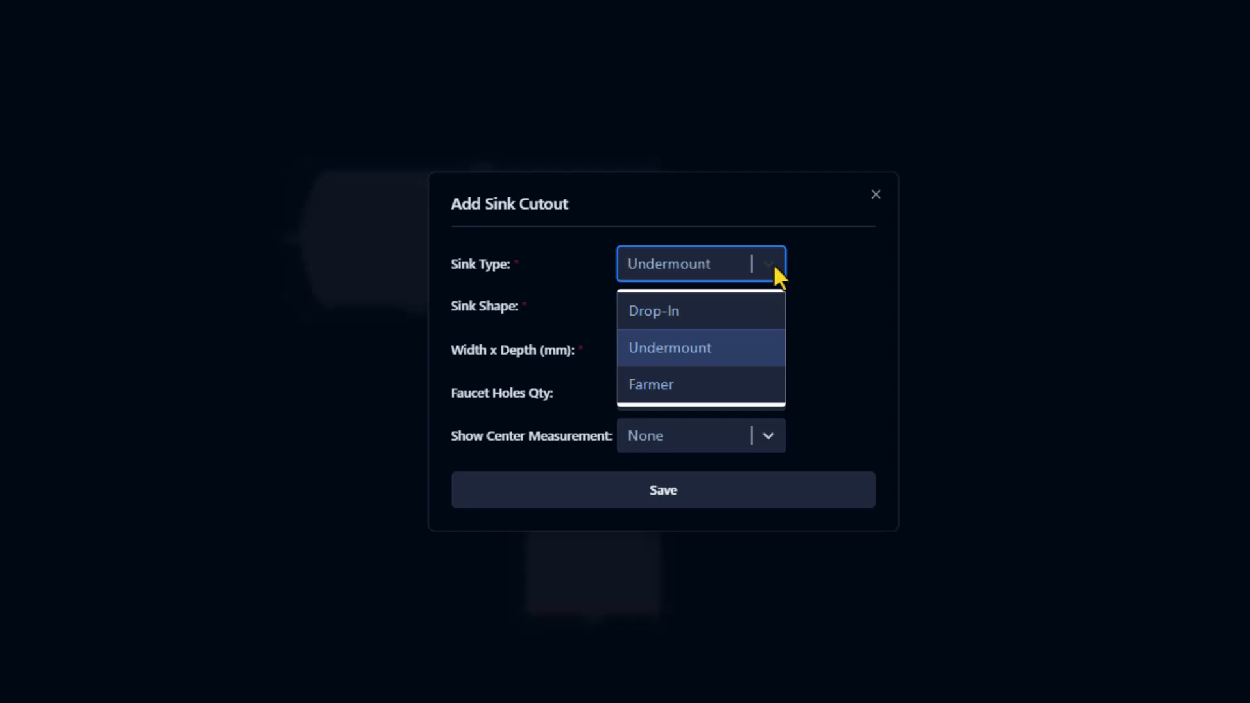
left_click(713, 363)
left_click(754, 318)
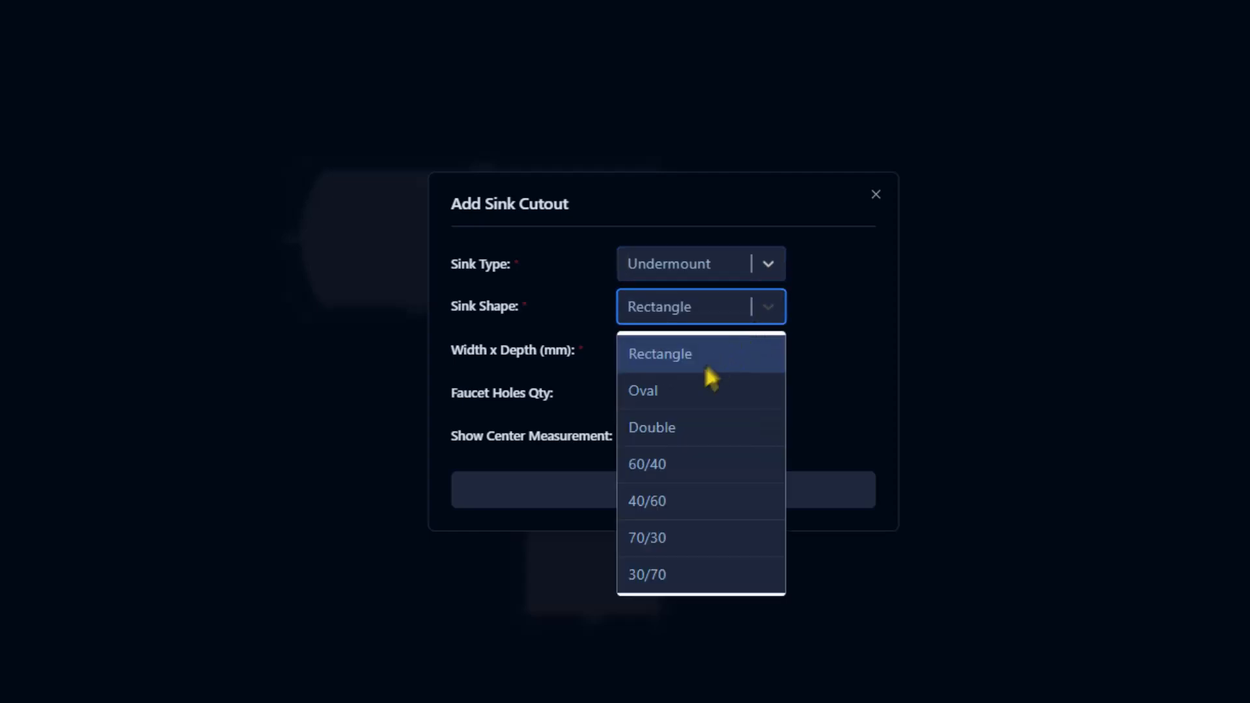
left_click(678, 362)
Set the rectangular sink cutout to 700 x 490 mm with 1 faucet hole and position it fully inside the horizontal leg
left_click(635, 354)
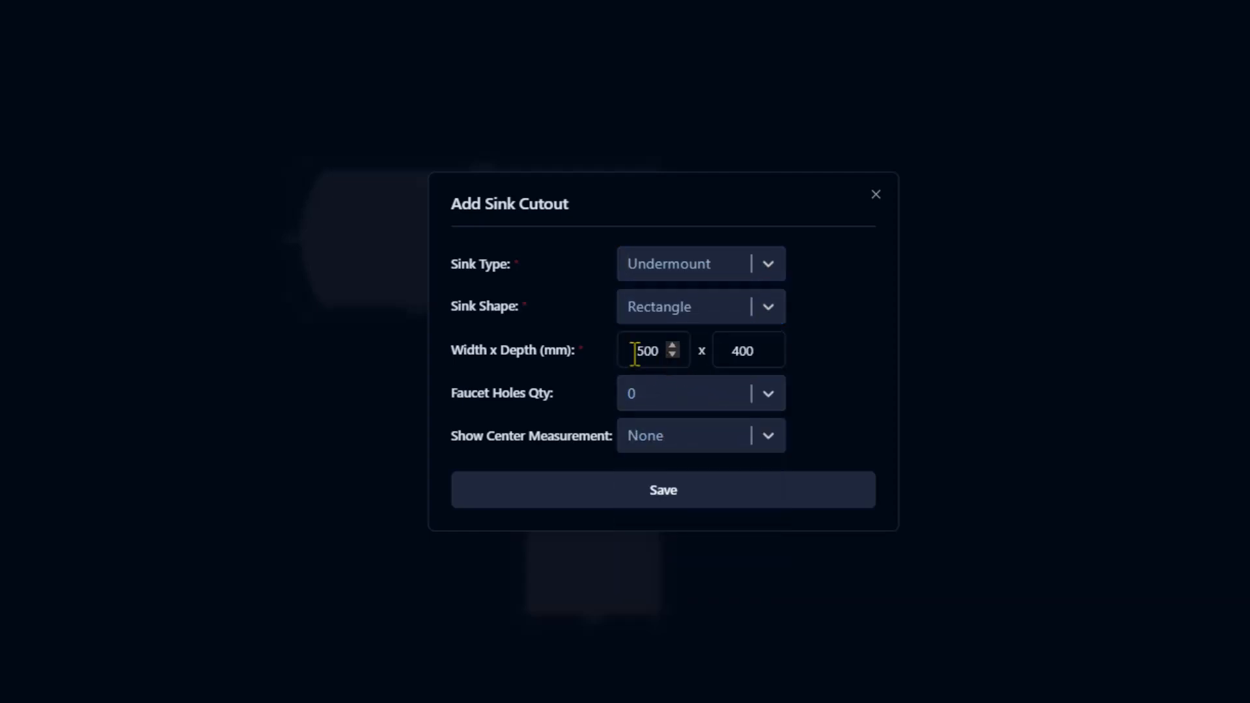
double_click(635, 355)
type("700")
key("Tab")
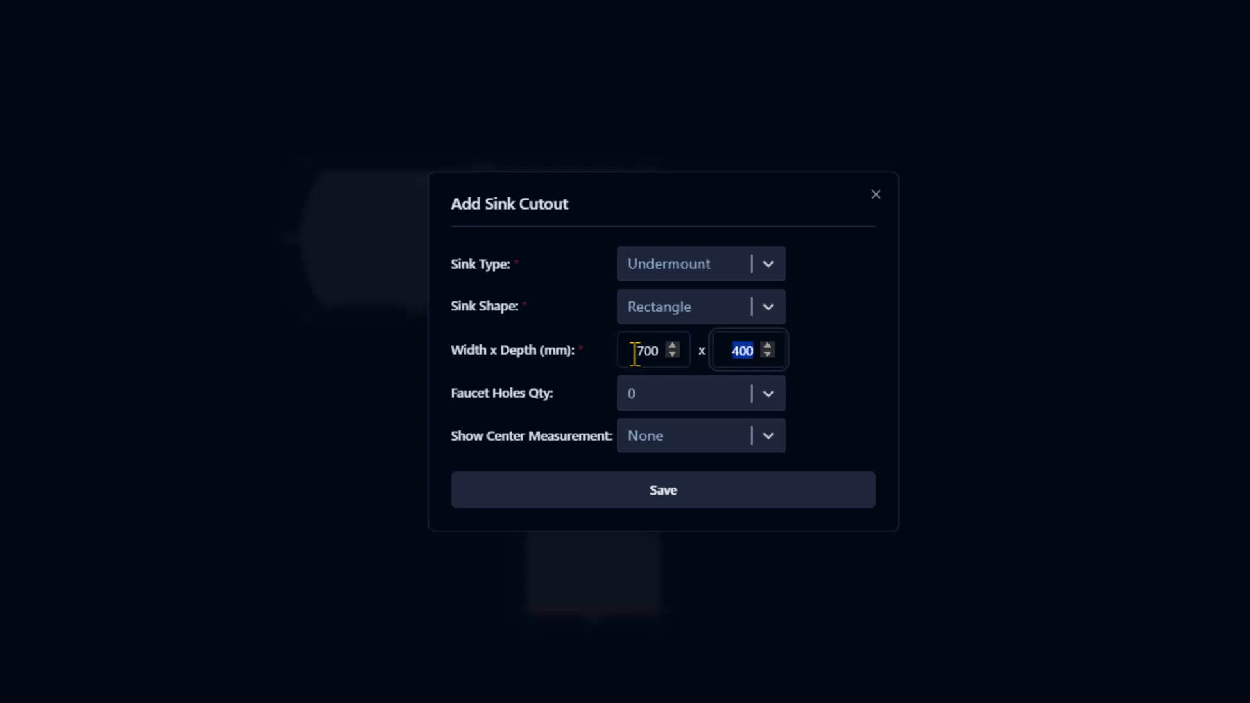
type("490")
left_click(762, 395)
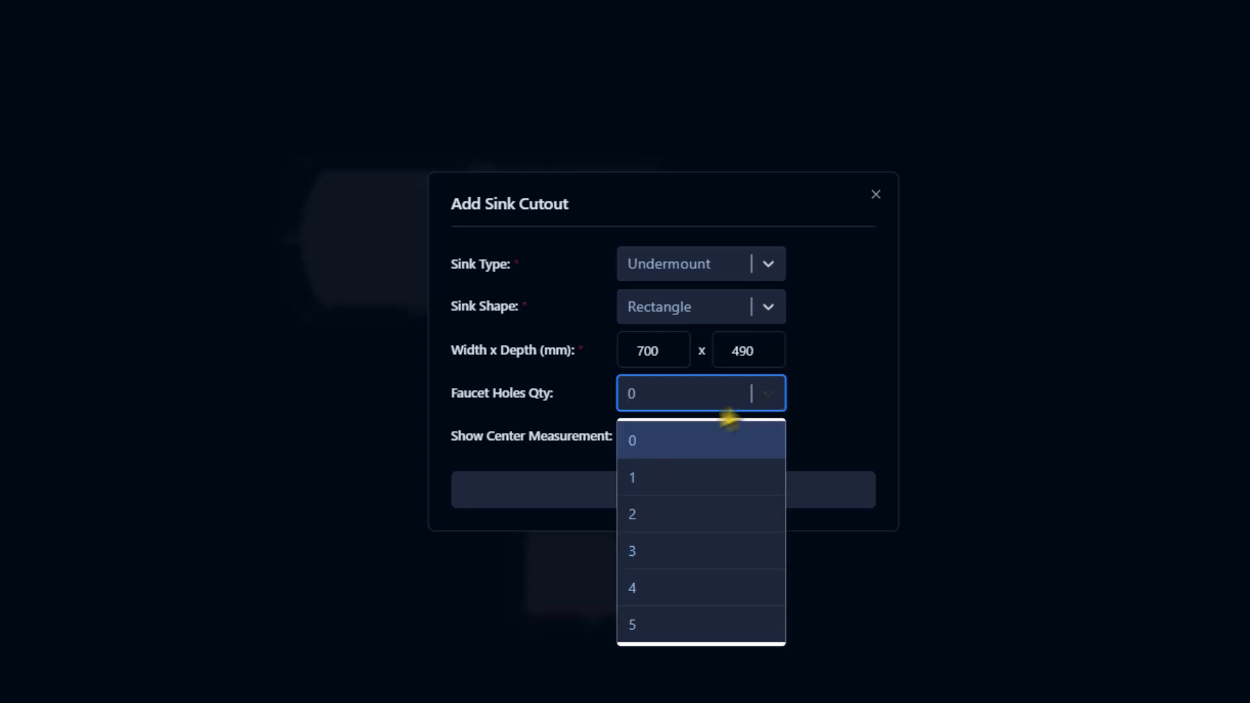
left_click(644, 483)
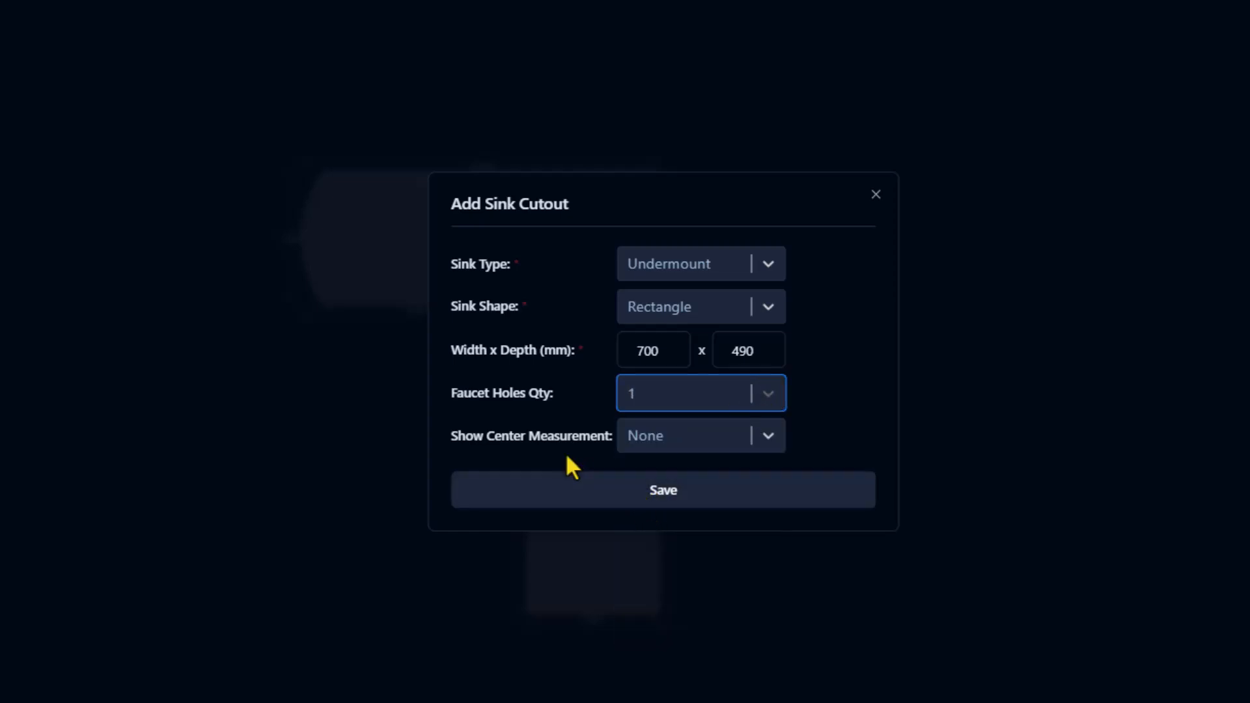
left_click(661, 495)
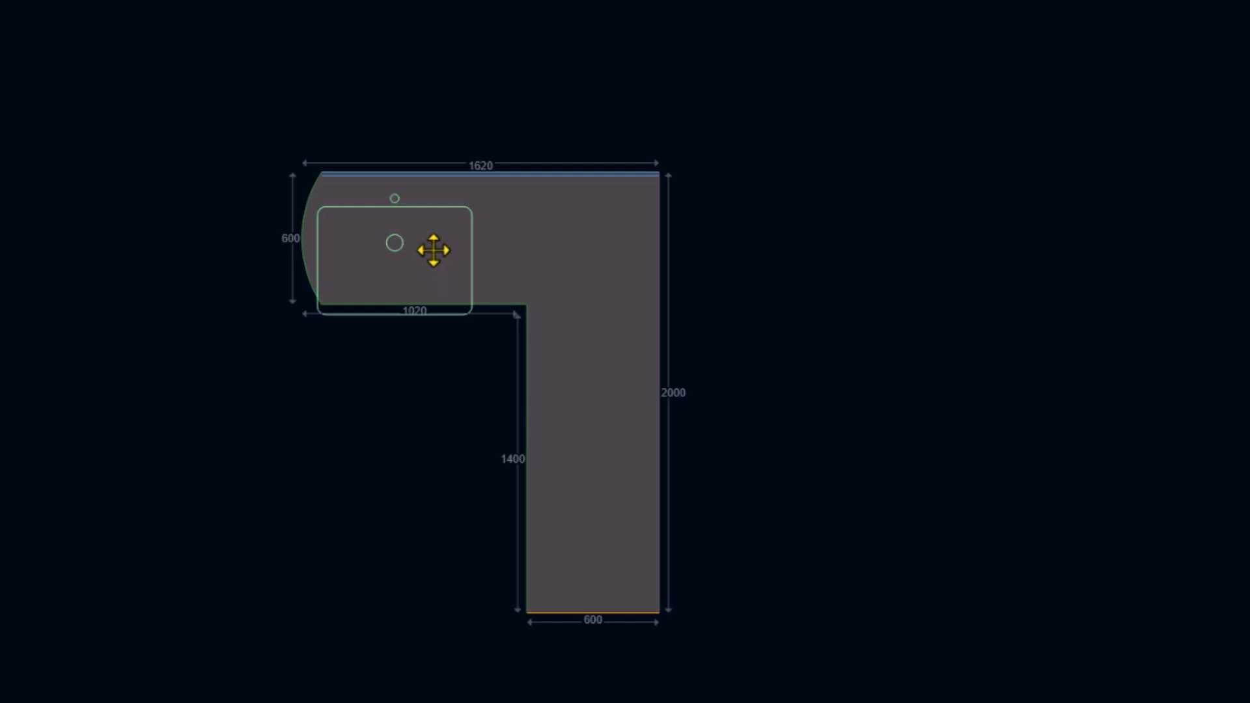
left_click_drag(432, 248, 461, 239)
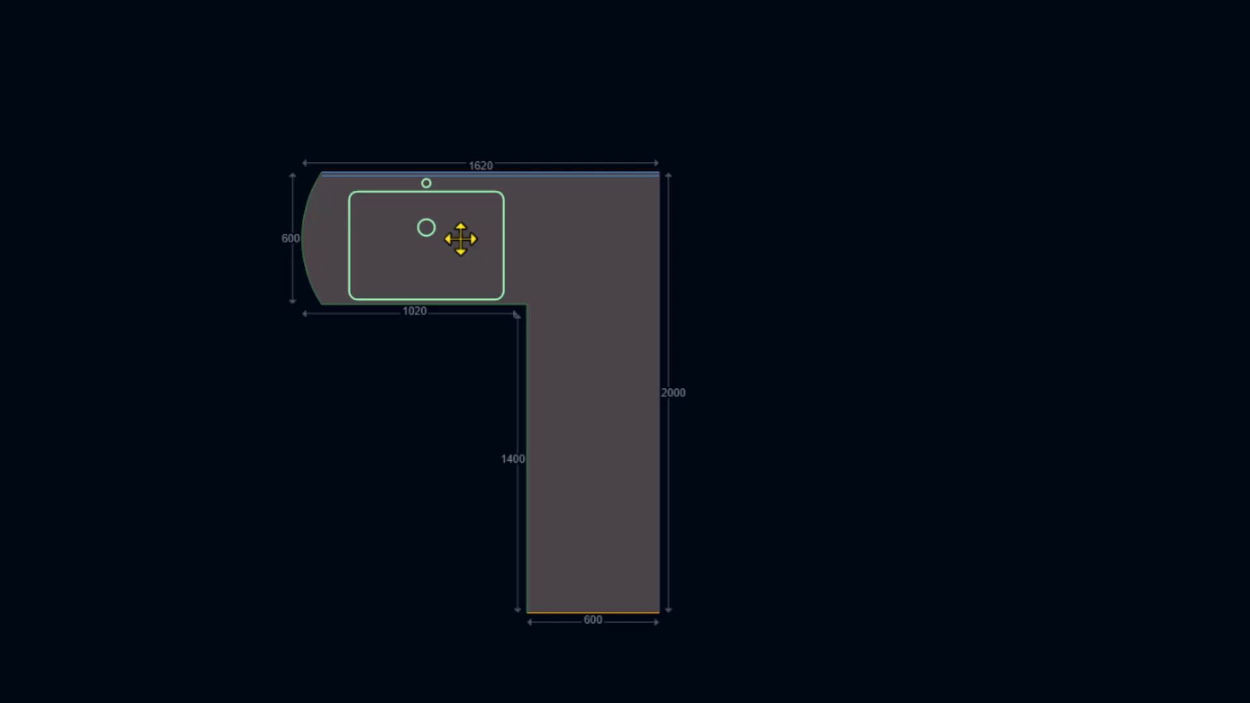
Add a 900 x 500 mm cooktop cutout with 5 burners and place it below the inner corner on the vertical leg
right_click(591, 382)
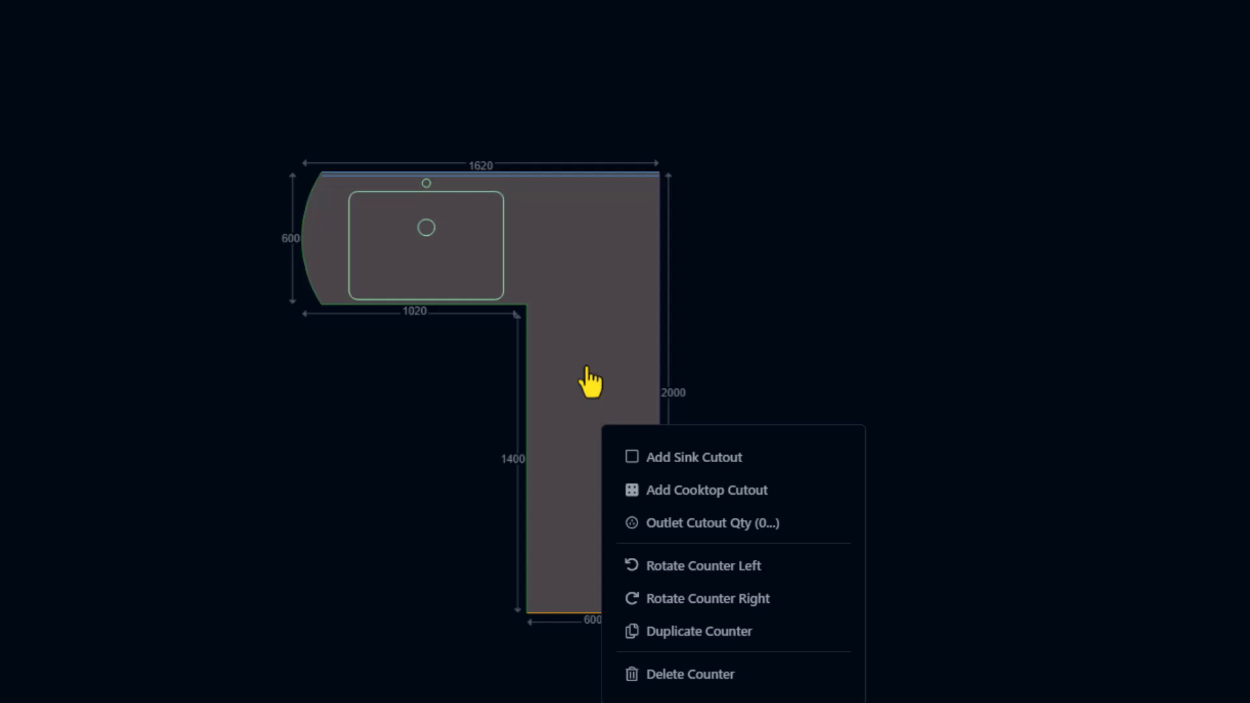
left_click(768, 501)
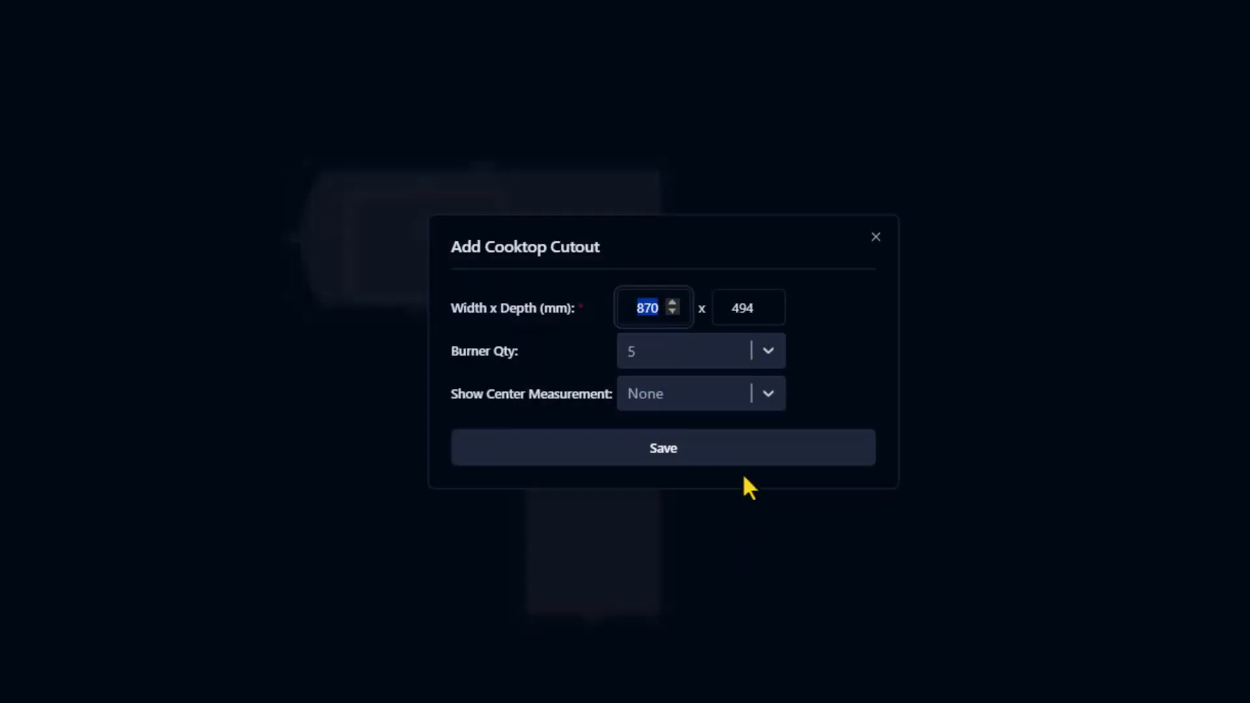
type("900")
key("Tab")
type("500")
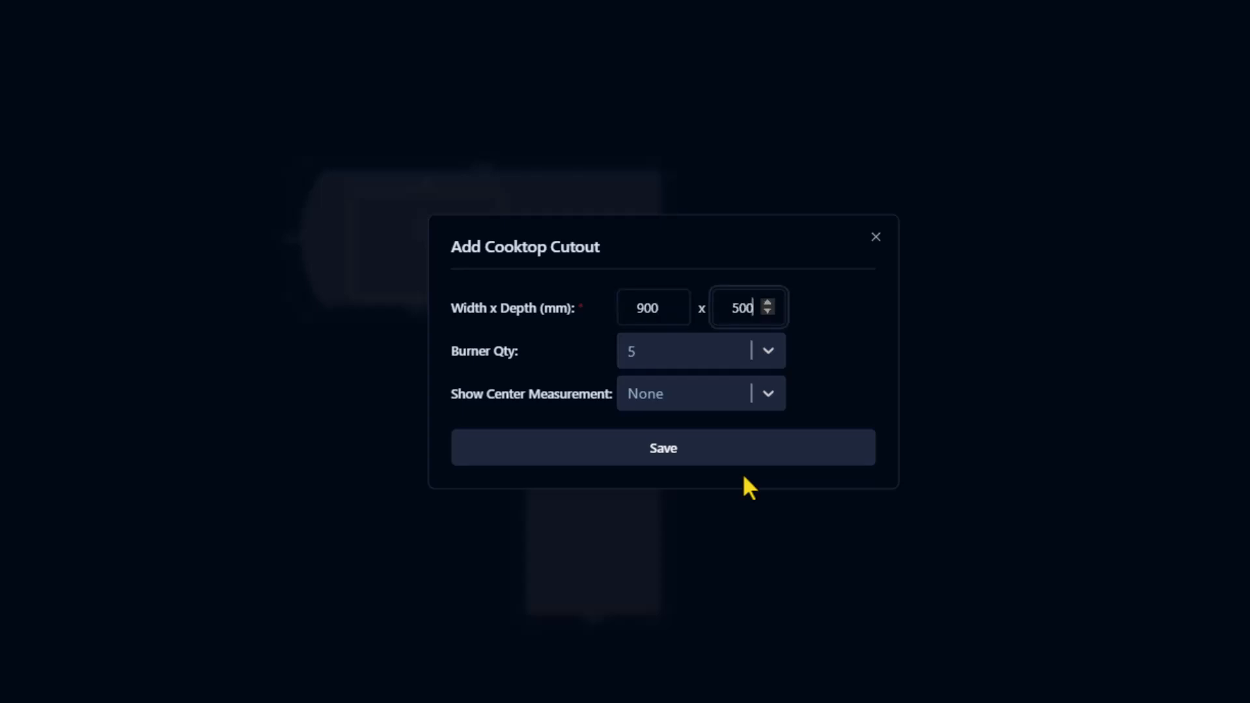
key("Tab")
left_click(766, 355)
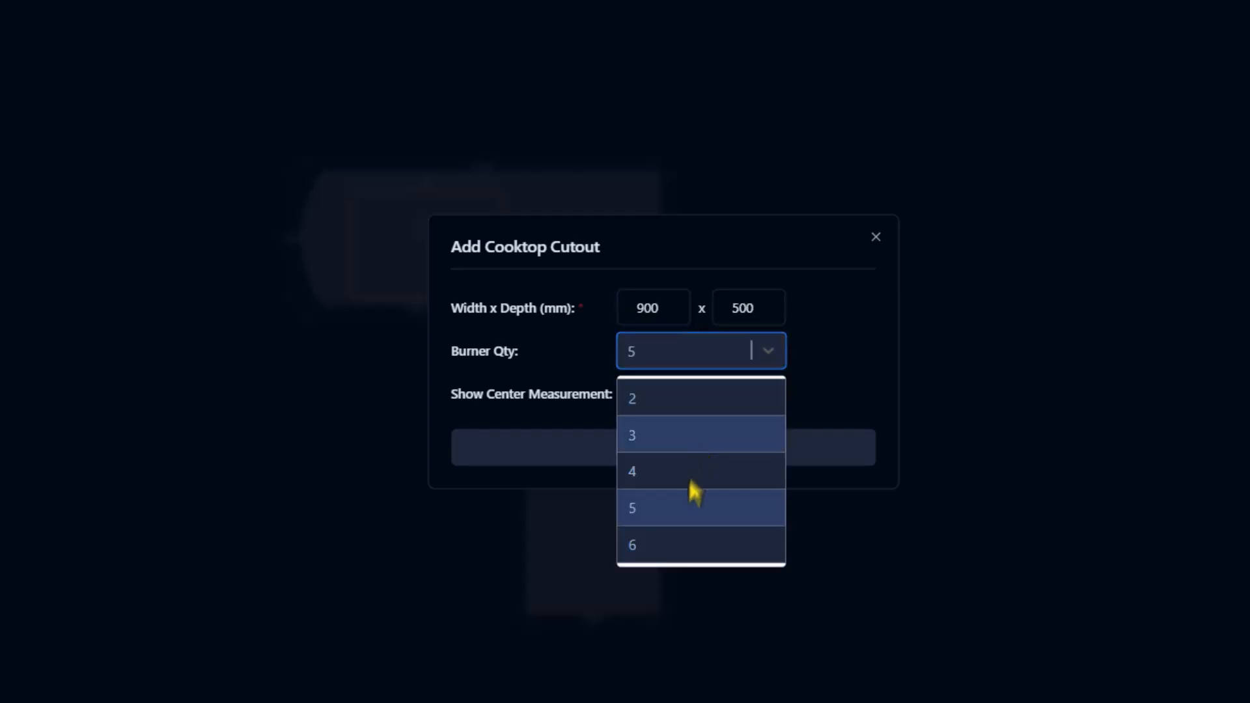
left_click(681, 514)
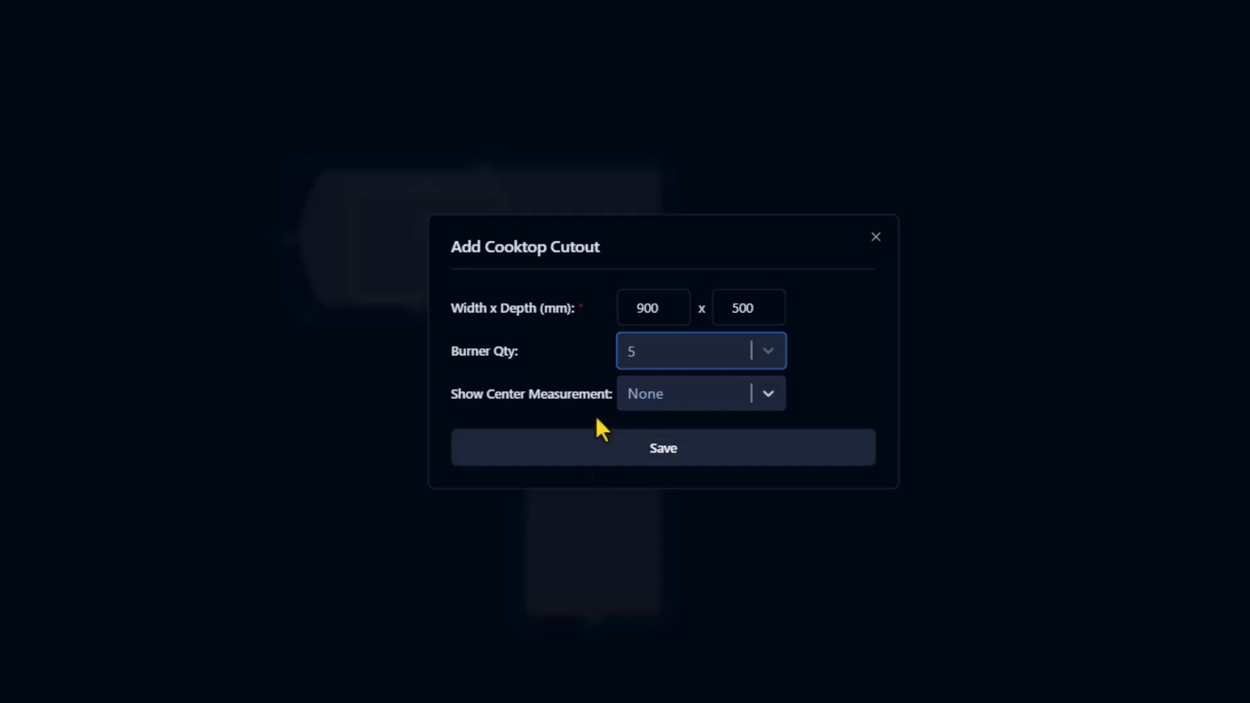
left_click(666, 448)
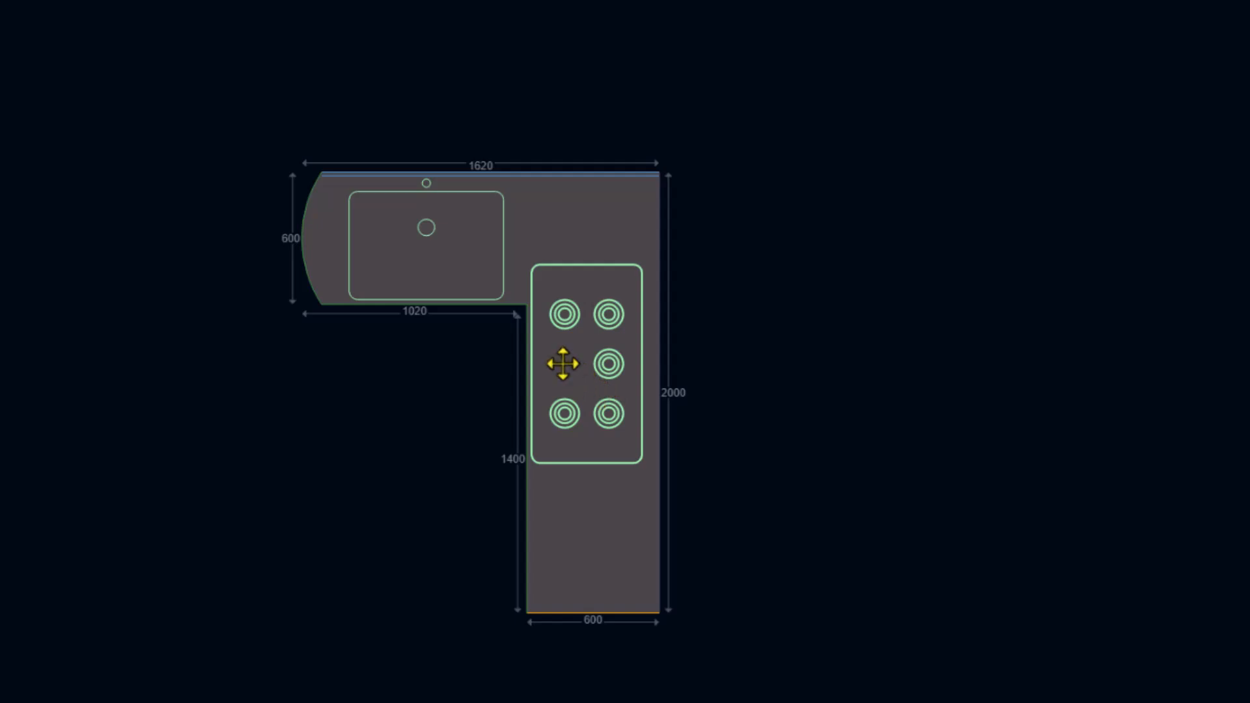
left_click_drag(565, 363, 566, 427)
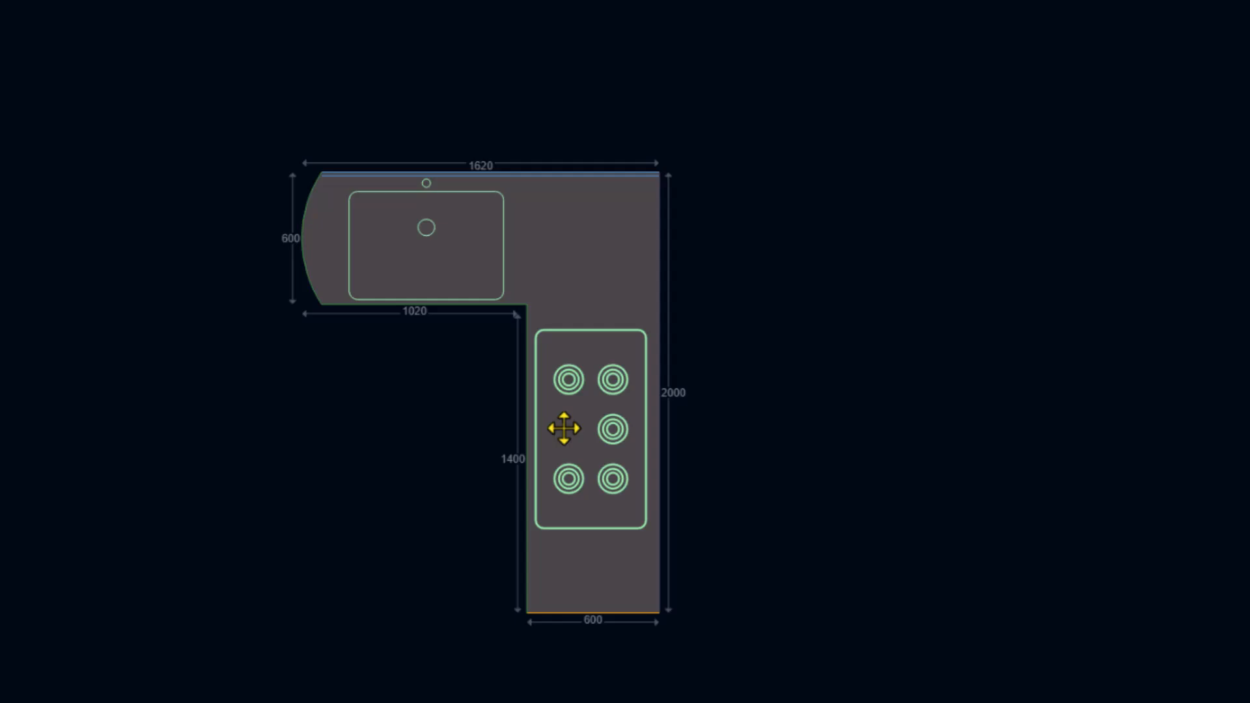
Change the cooktop cutout's width to 600 mm and its burner quantity to 4, keeping it centred across the vertical leg
right_click(564, 428)
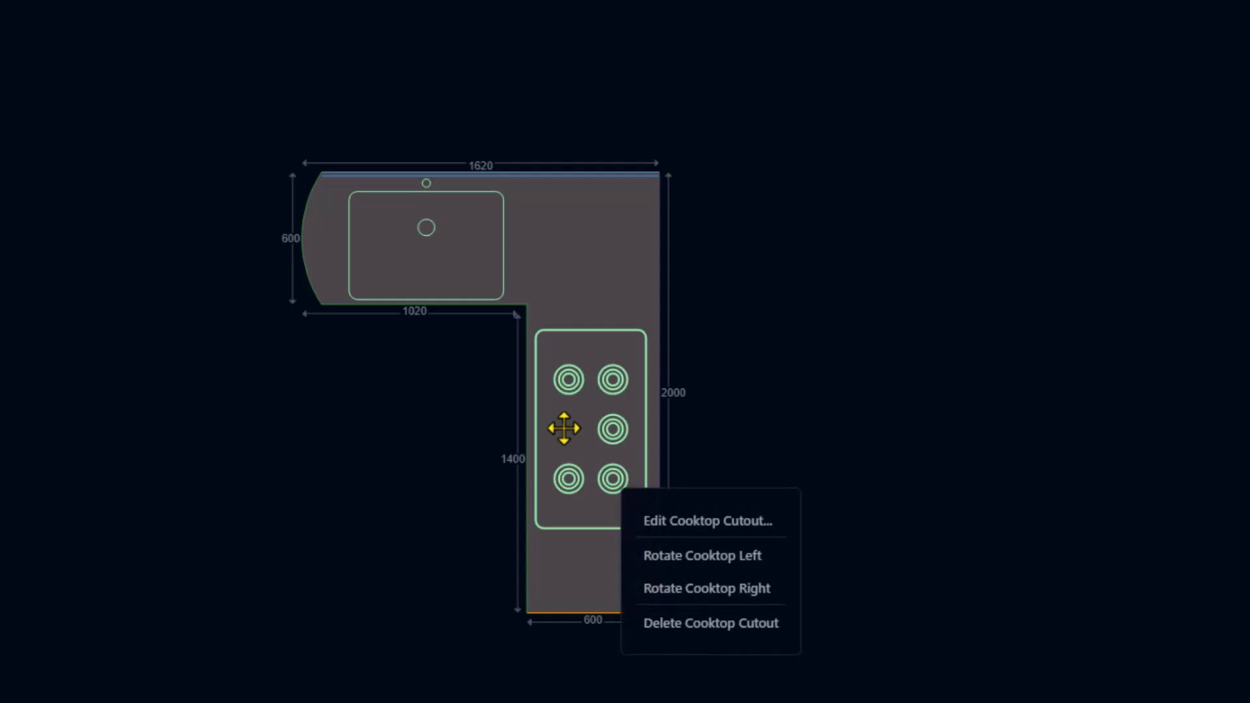
left_click(772, 525)
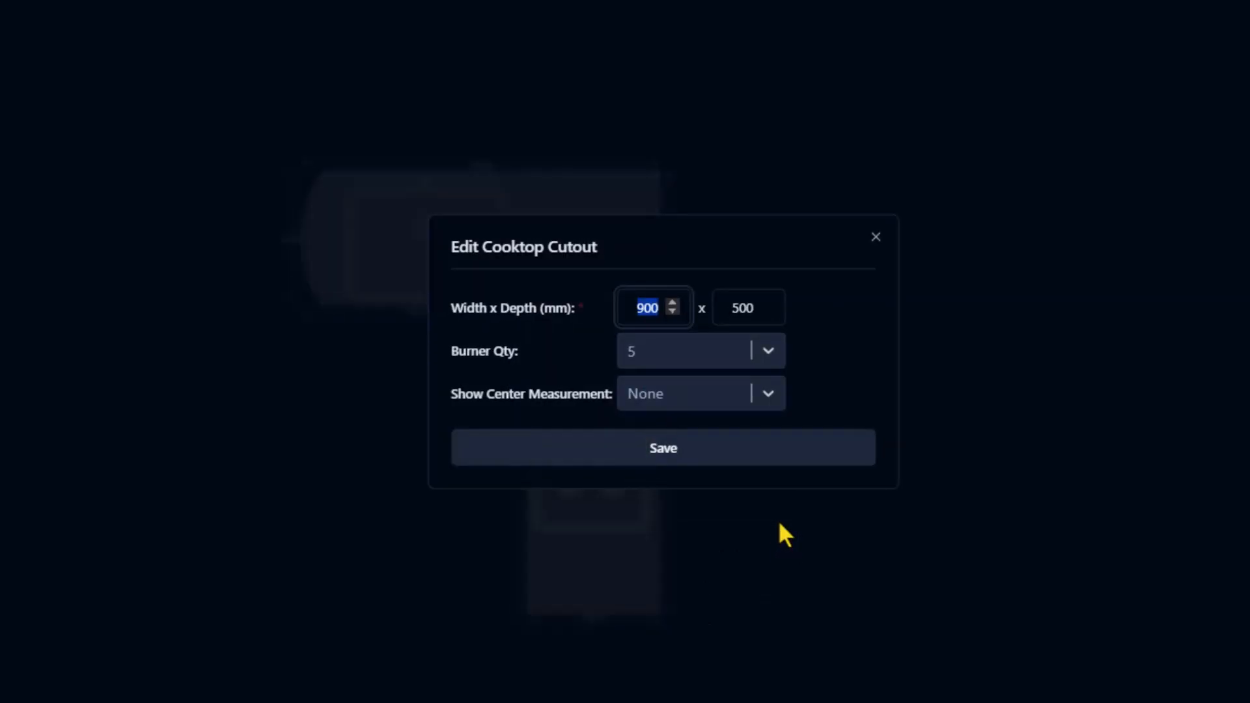
type("600")
key("Tab")
left_click(759, 355)
left_click(653, 471)
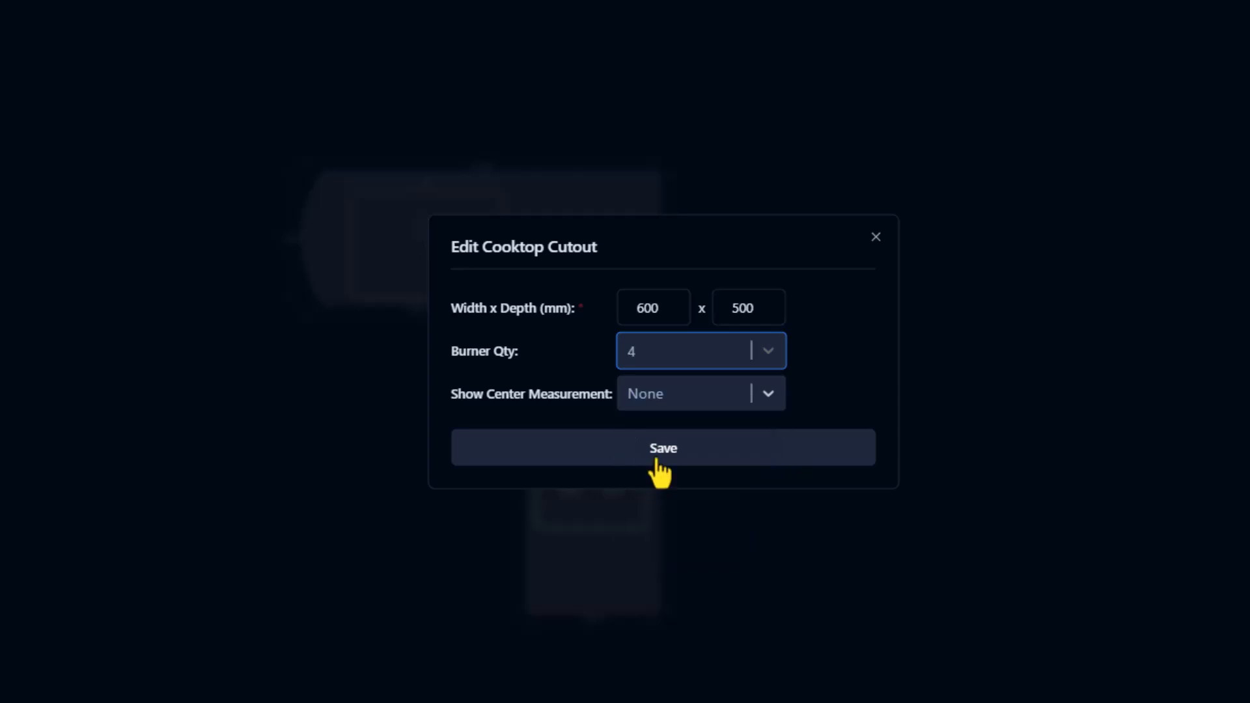
left_click(658, 455)
left_click_drag(593, 402, 590, 401)
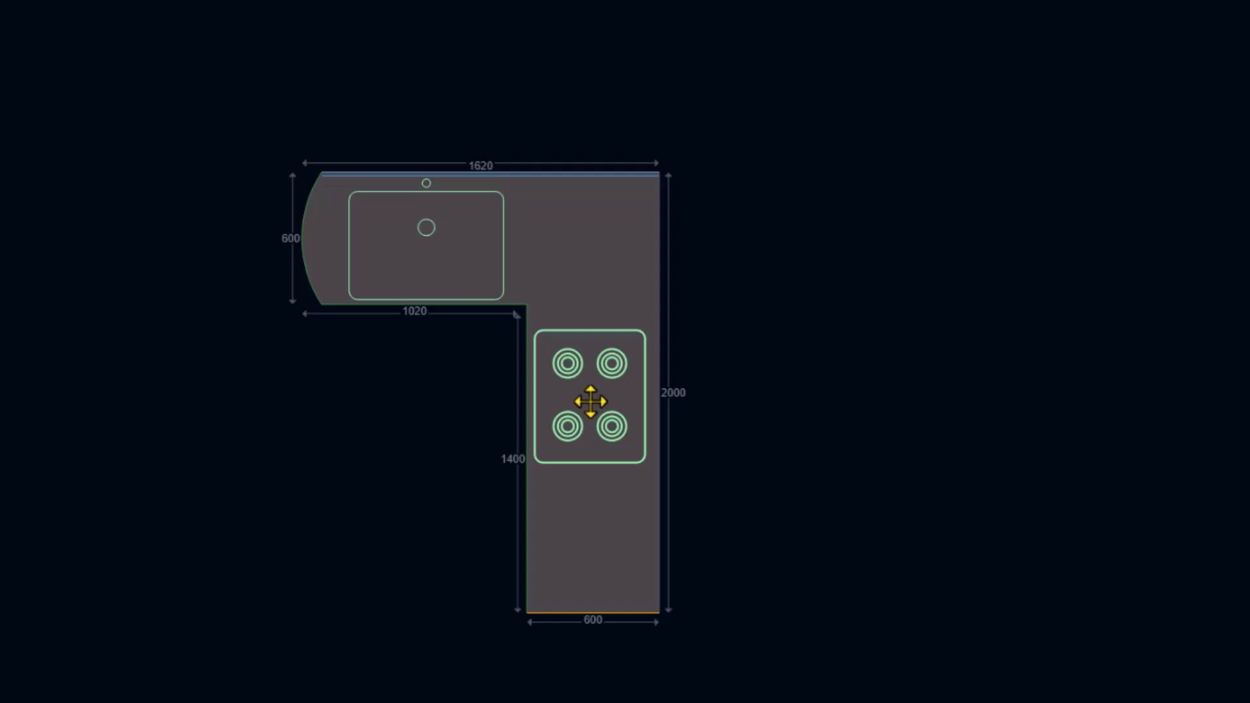
Set the countertop's outlet cutout quantity to 2
right_click(596, 554)
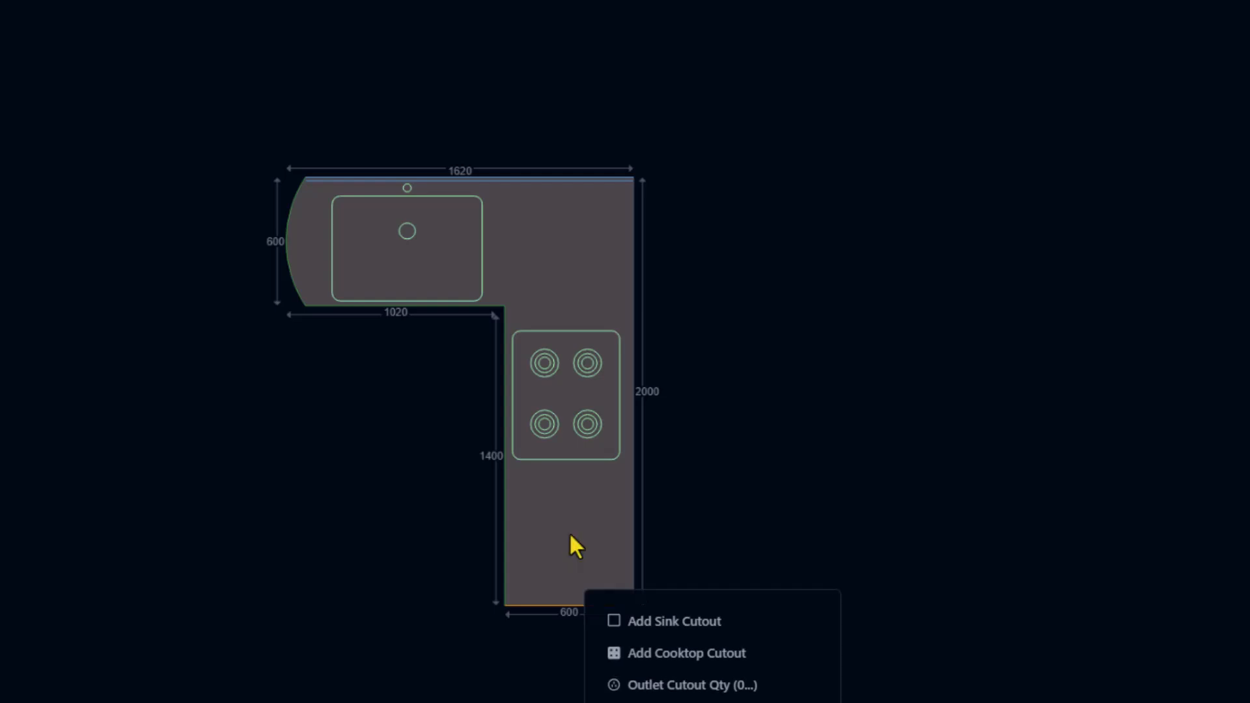
left_click(717, 683)
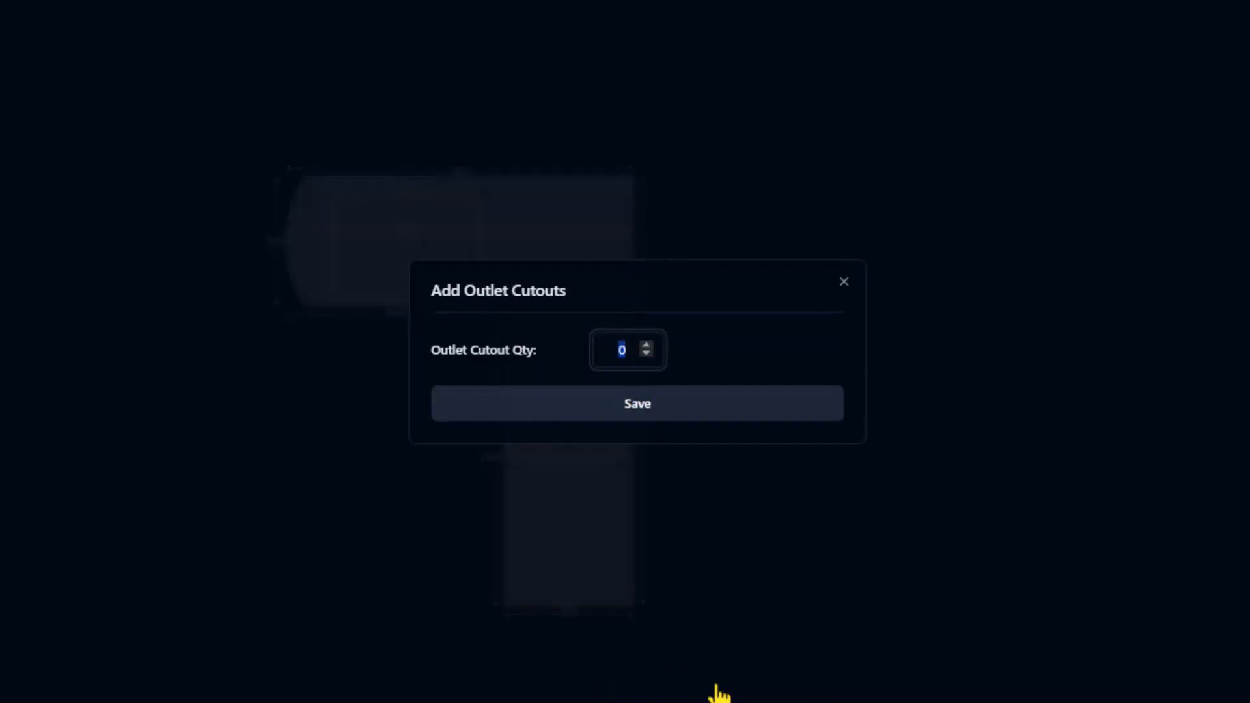
type("2")
left_click(675, 397)
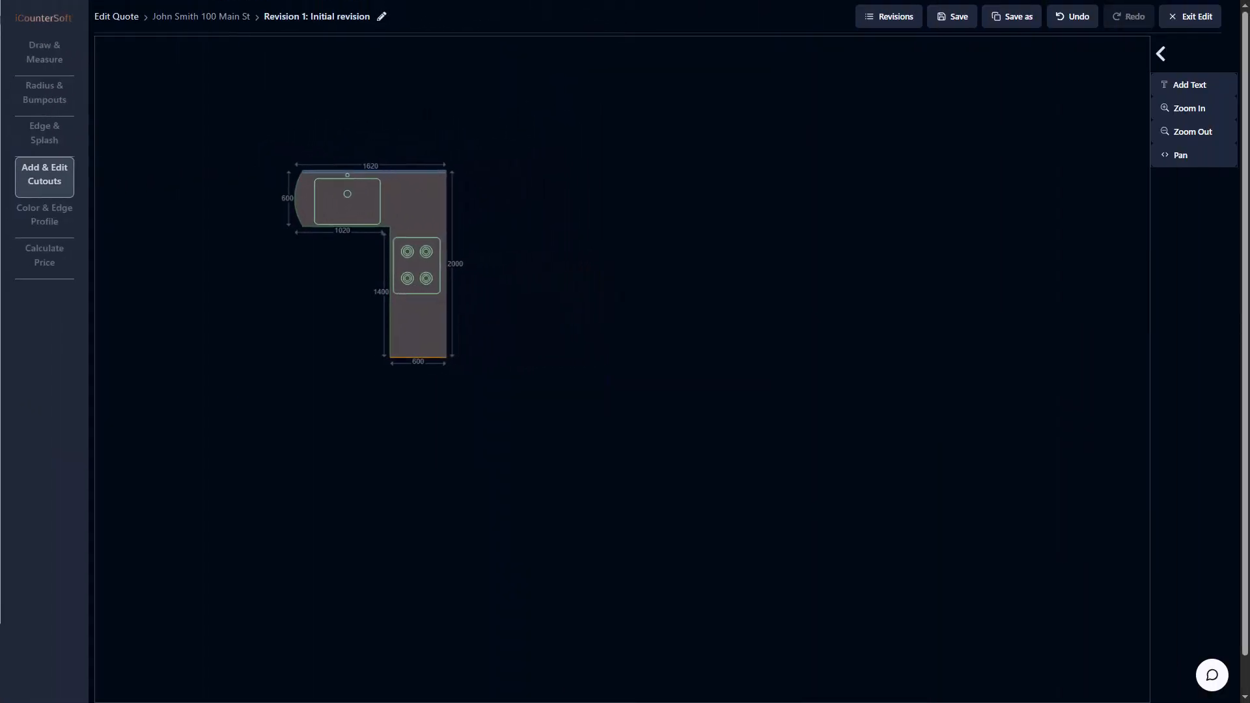
Choose MSI Surfaces as the countertop's product and Calacatta Laza Quartz as its variant in the color settings
left_click(44, 215)
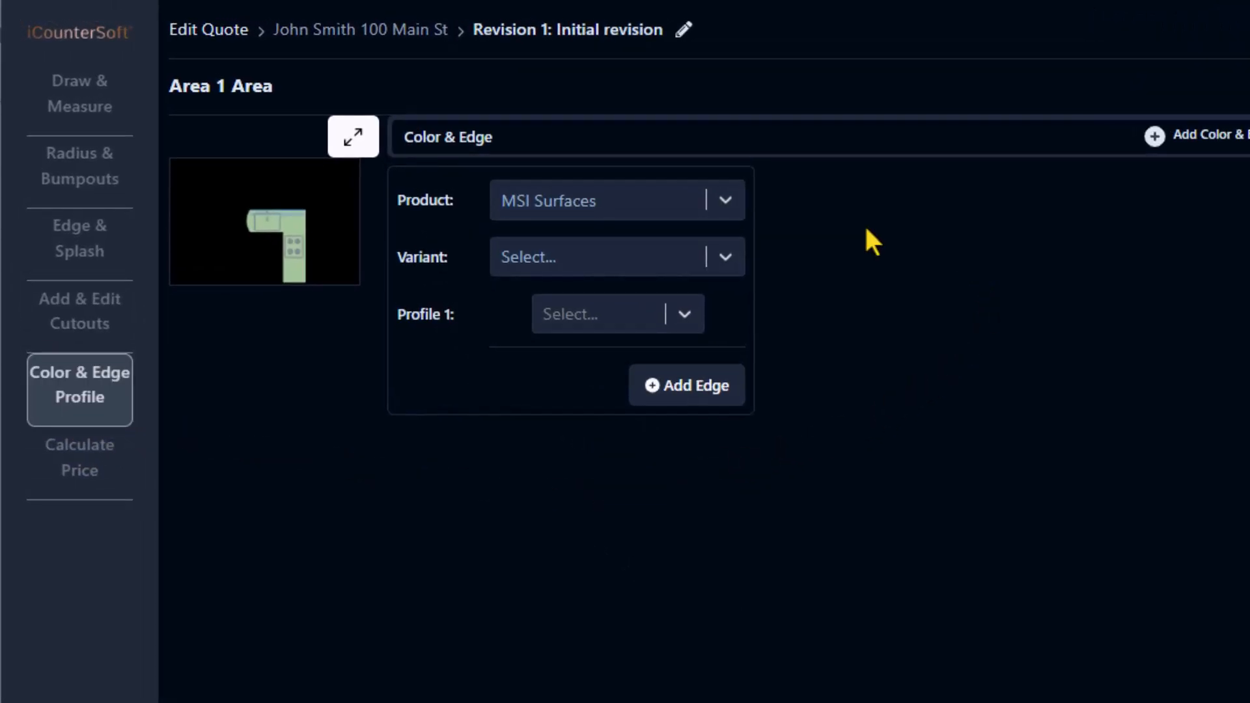
left_click(726, 200)
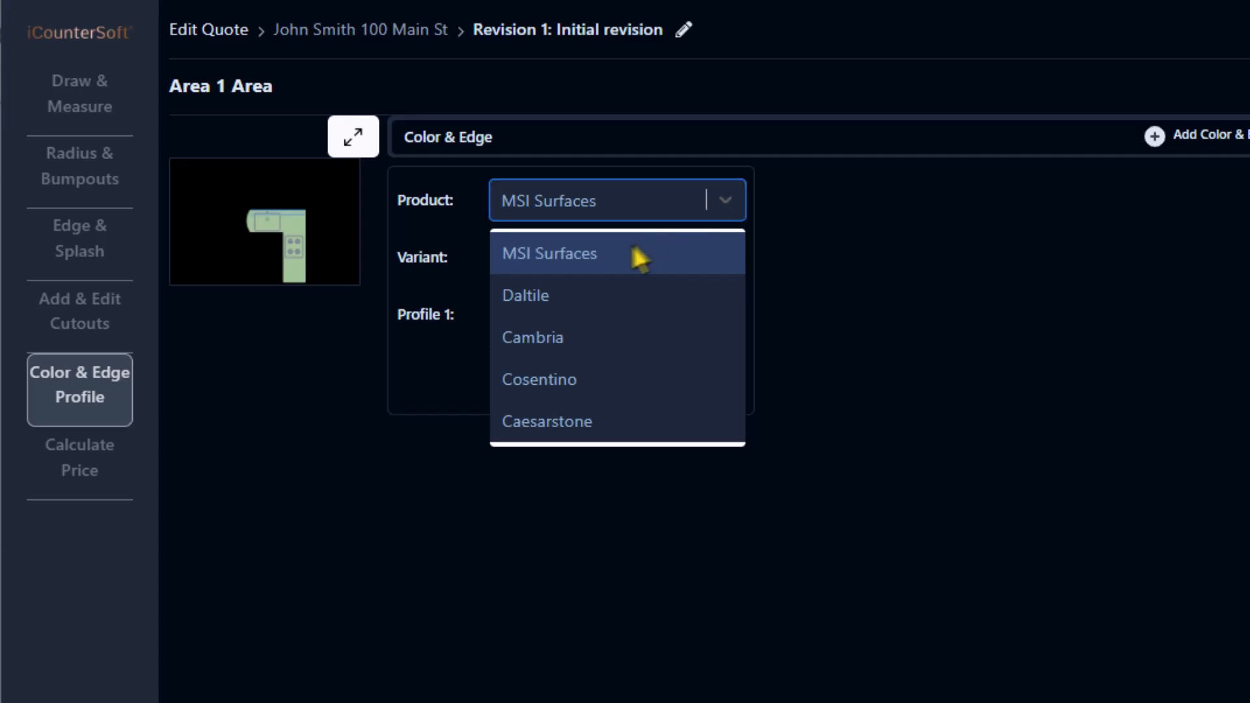
left_click(592, 259)
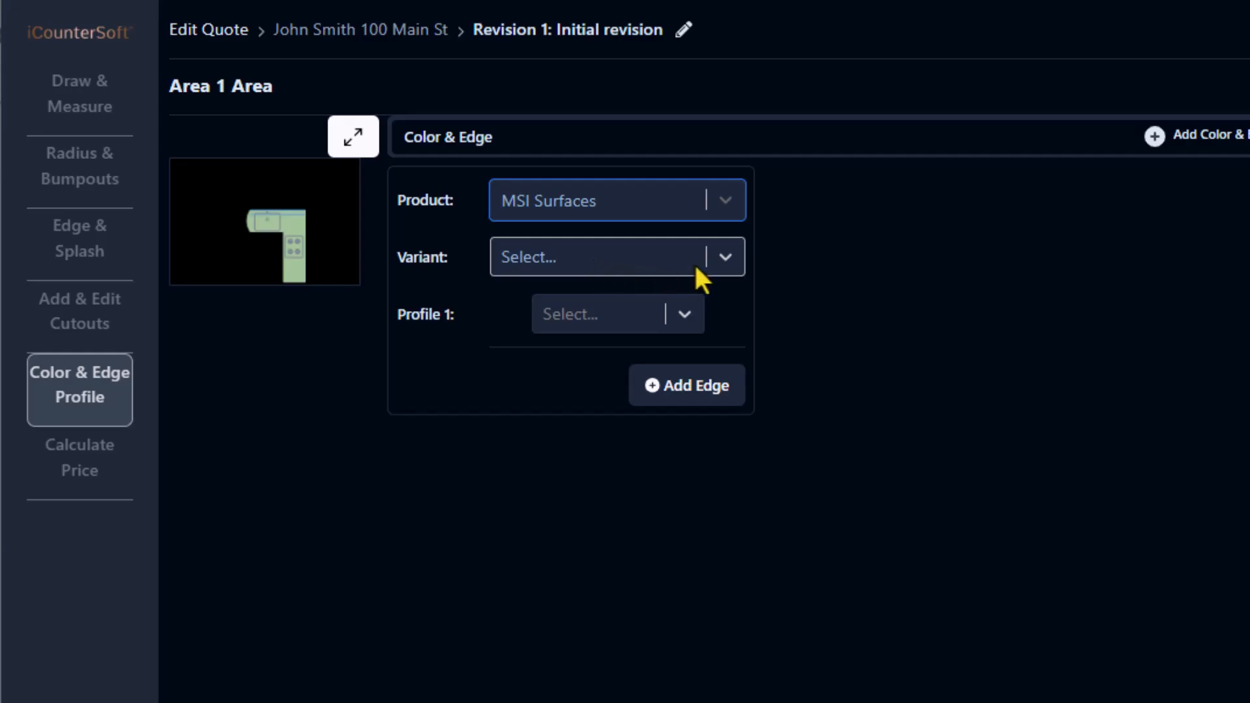
left_click(736, 265)
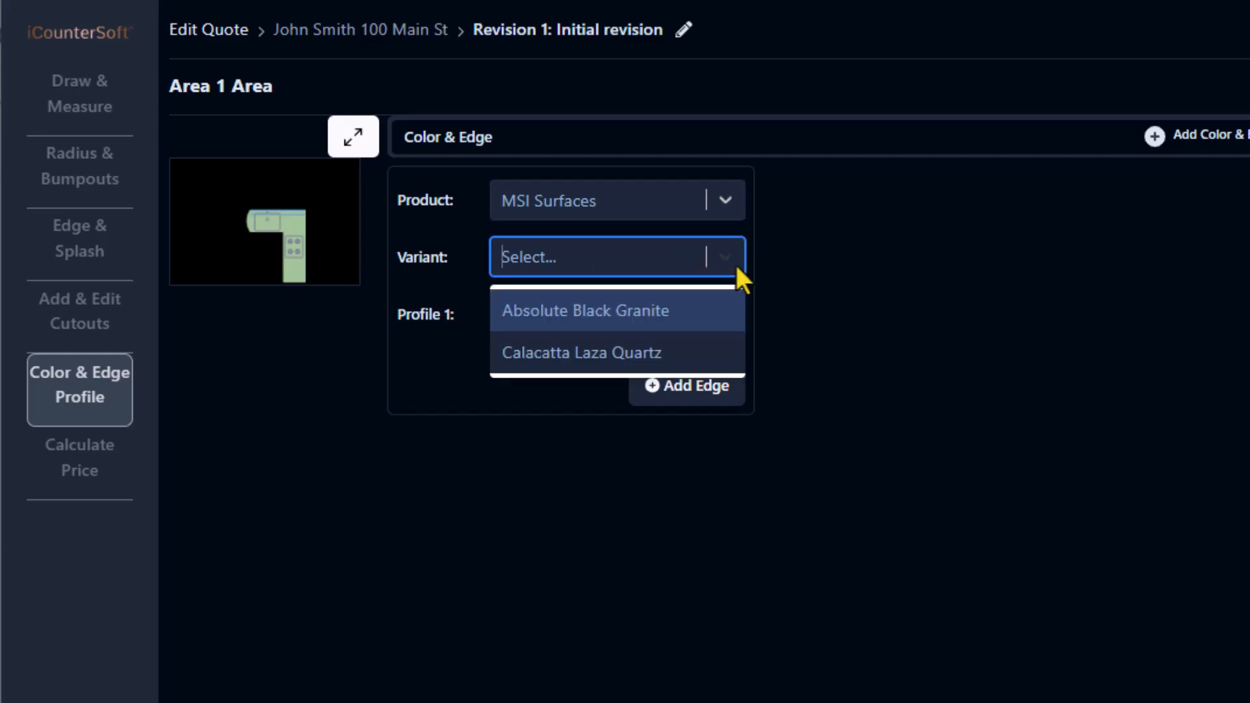
left_click(643, 358)
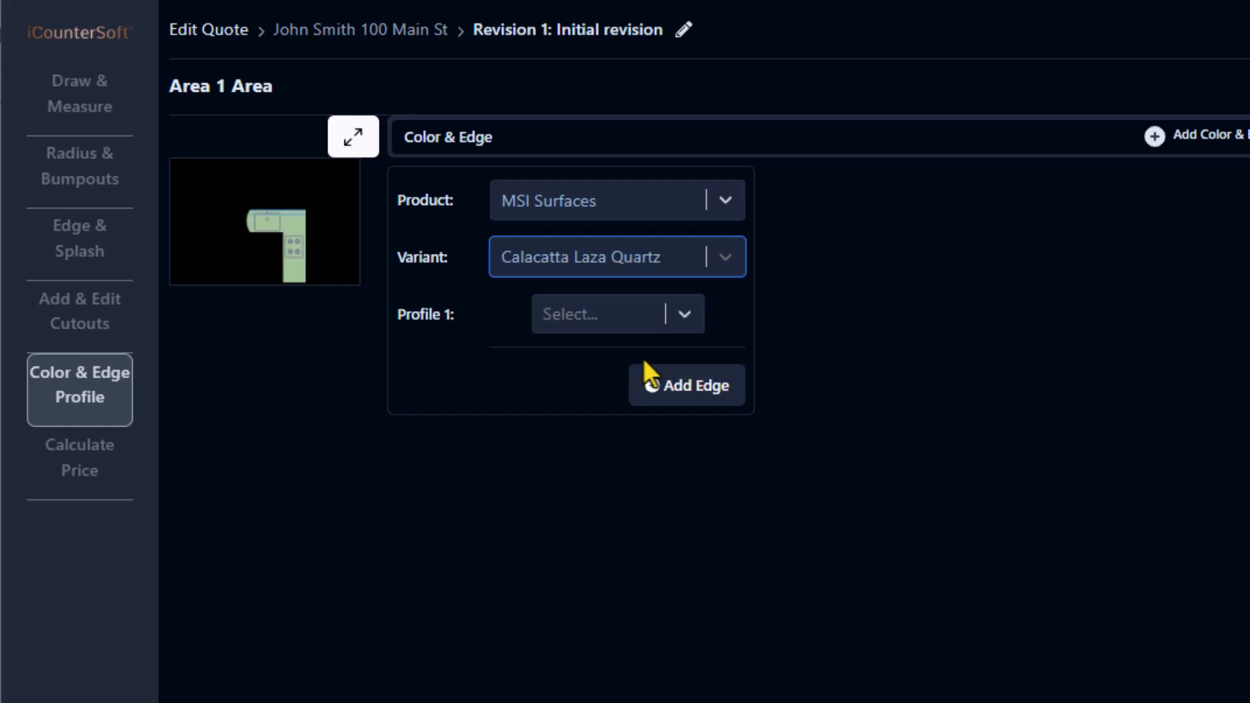
Set edge Profile 1 to Bullnose with 2 laminate layers
left_click(689, 312)
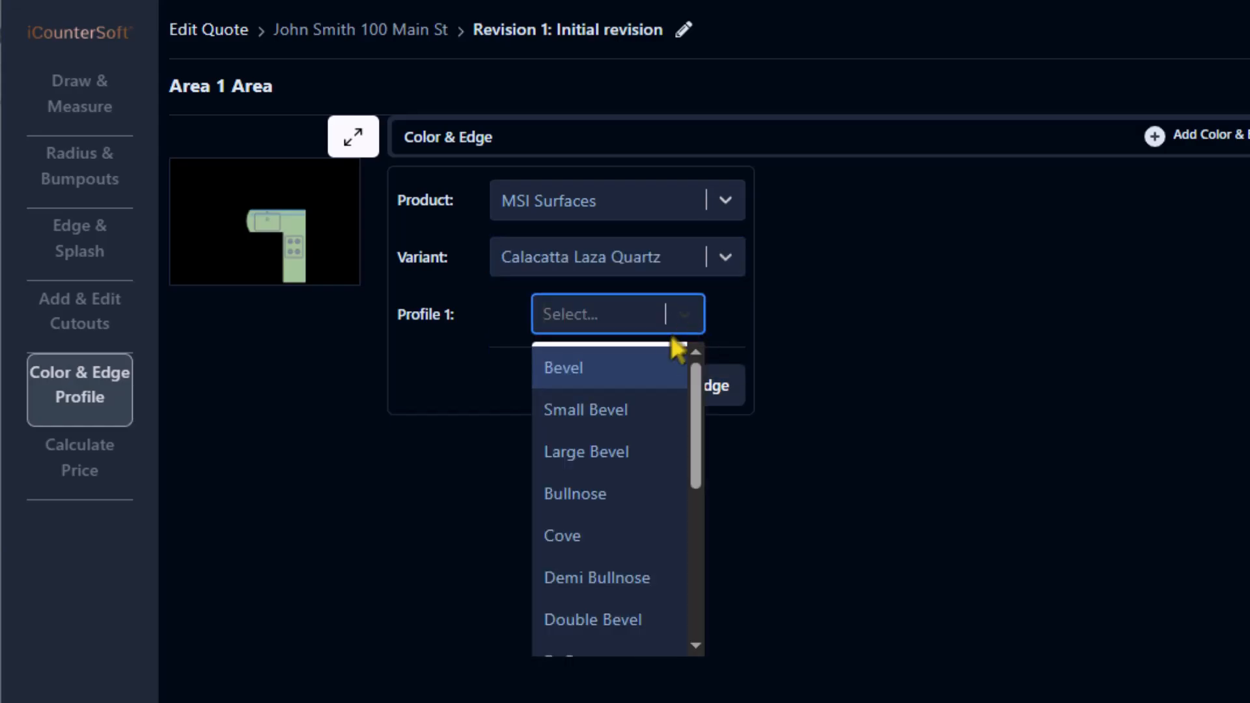
left_click(622, 503)
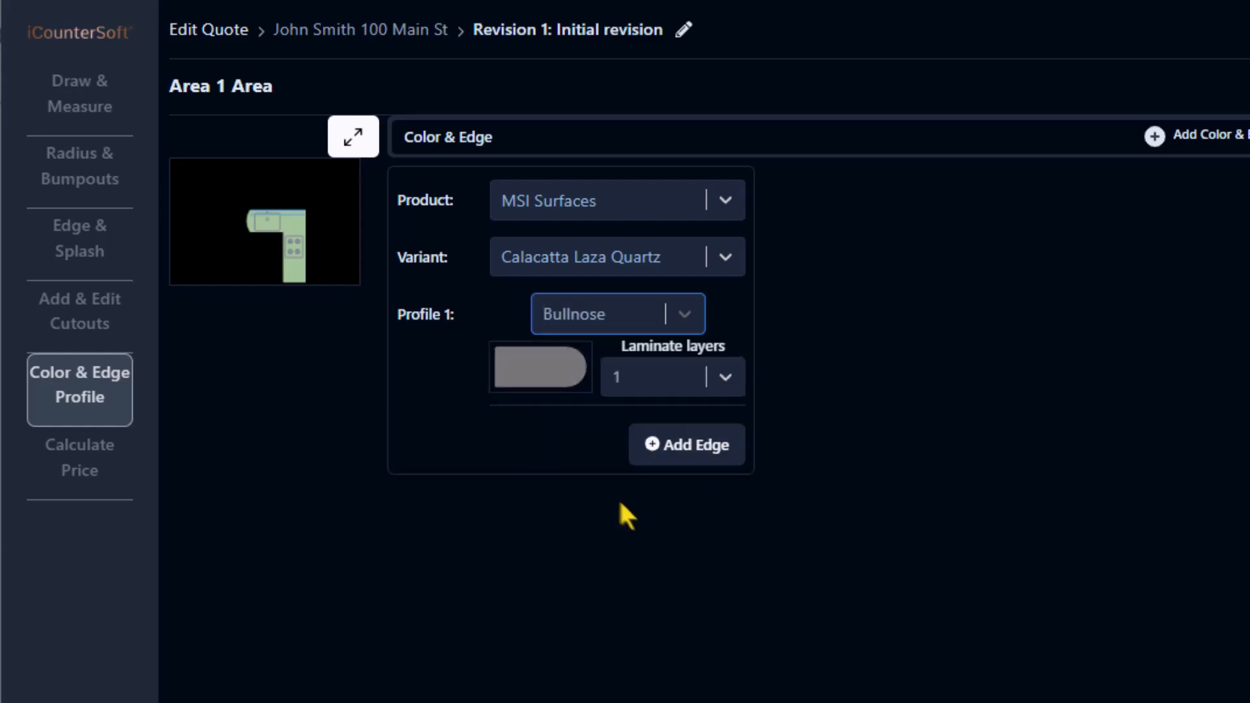
left_click(728, 391)
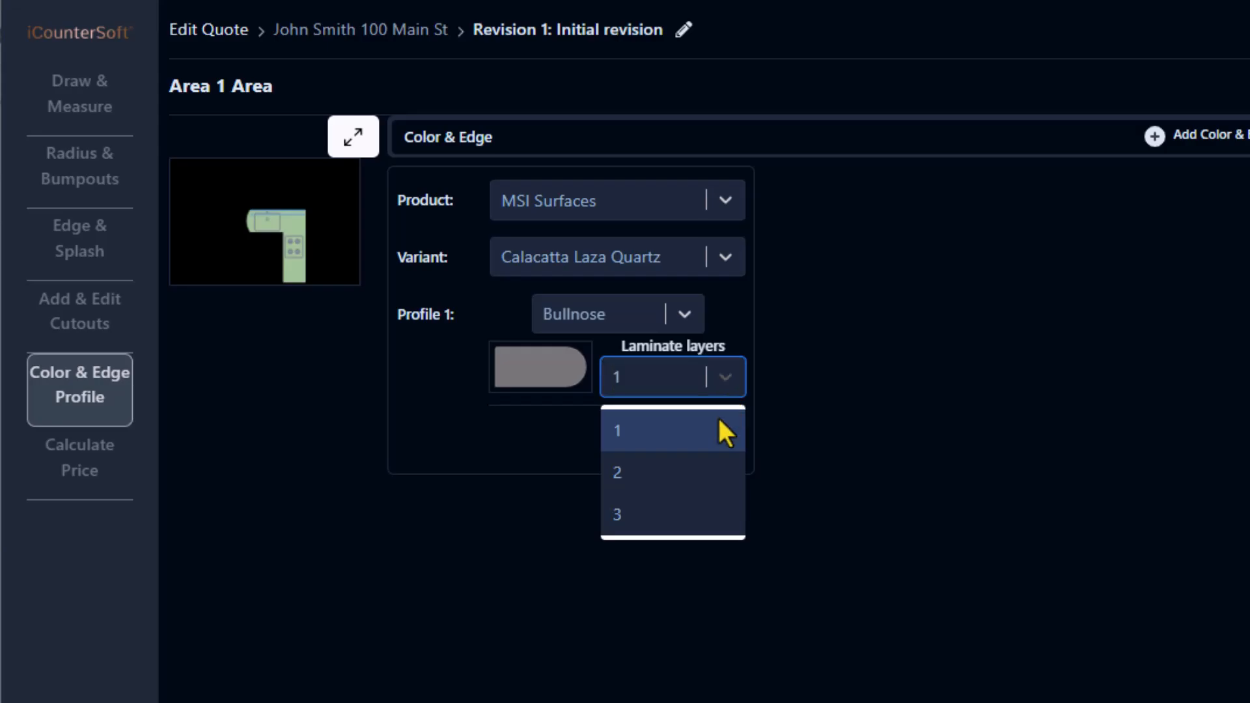
left_click(716, 482)
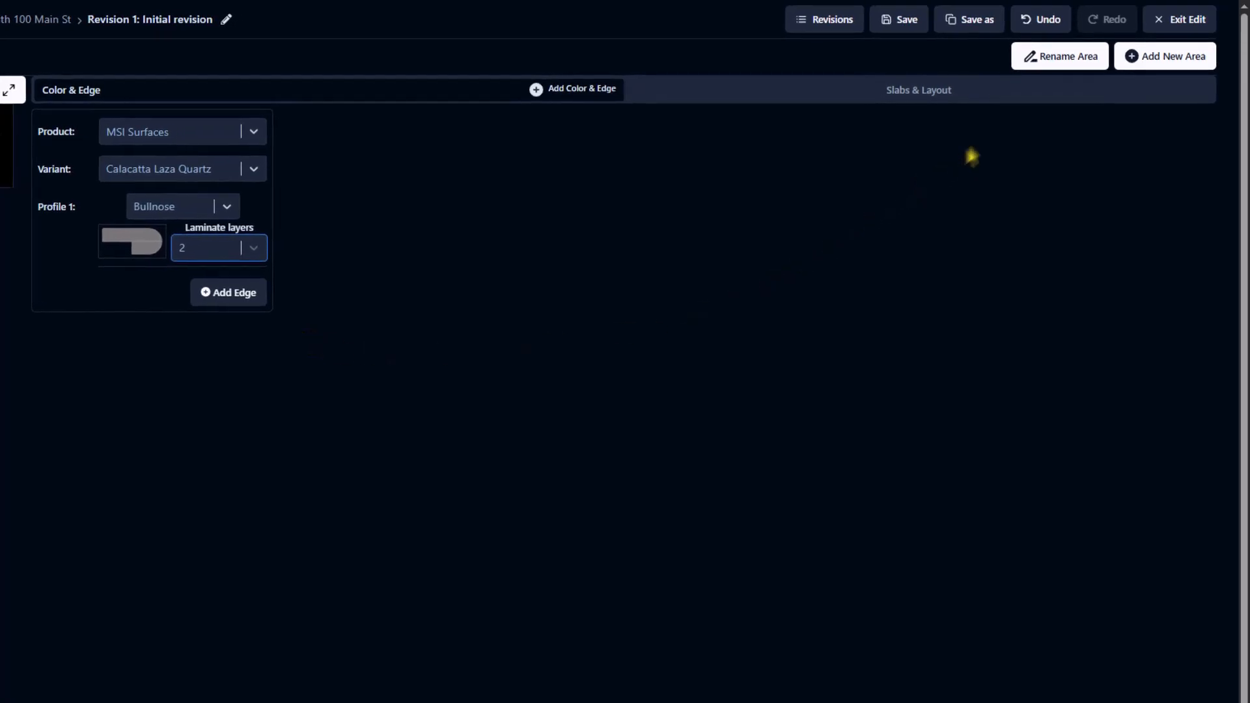
Try to rename Area 1 as Kitchen
left_click(1069, 60)
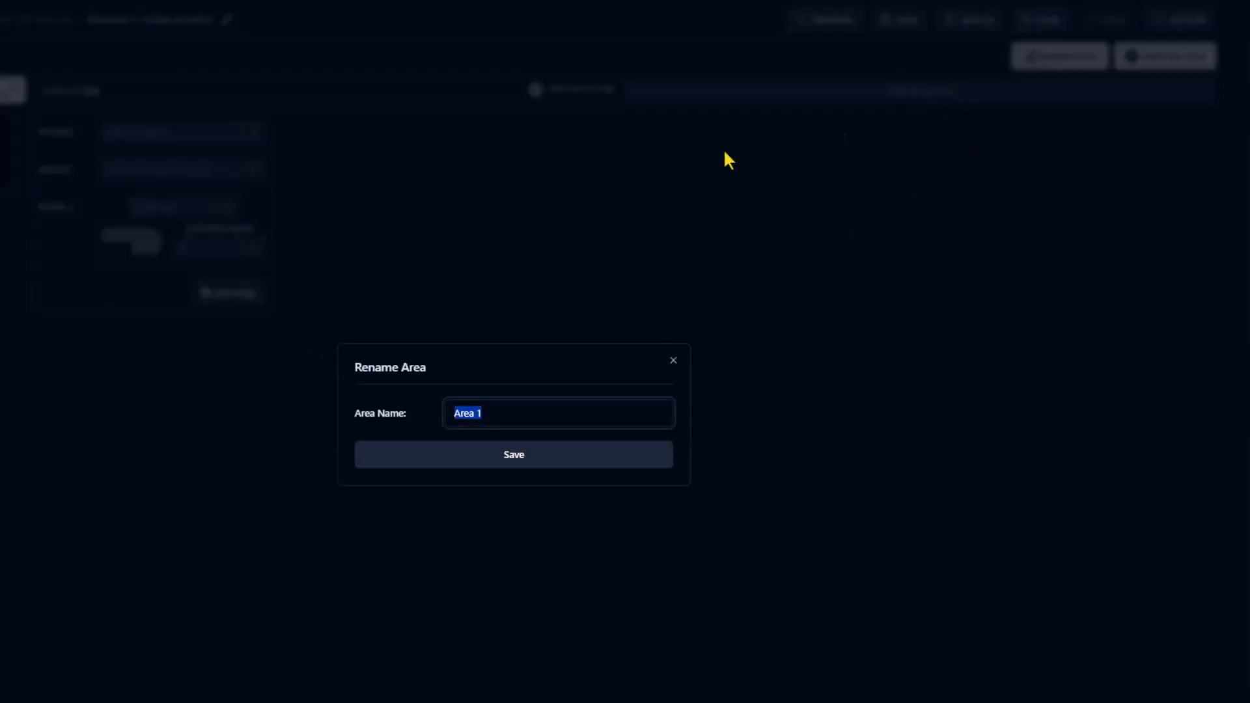
type("Kitchen")
left_click(547, 454)
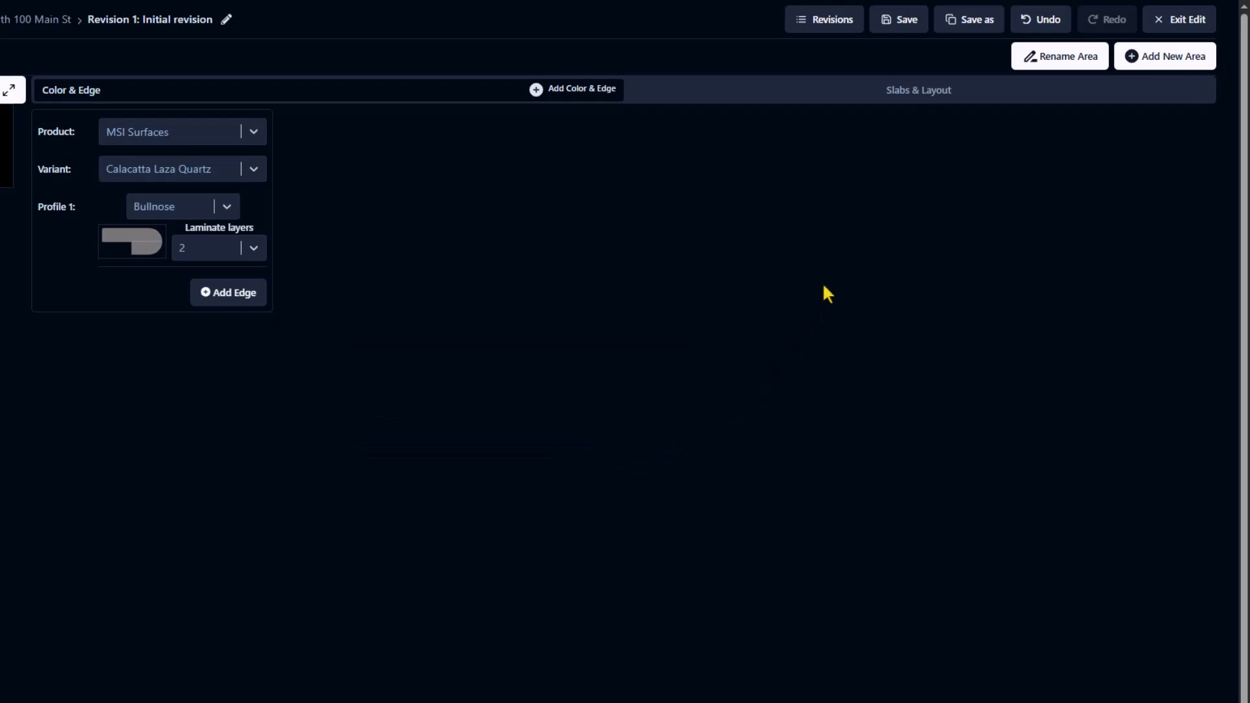
left_click(1171, 74)
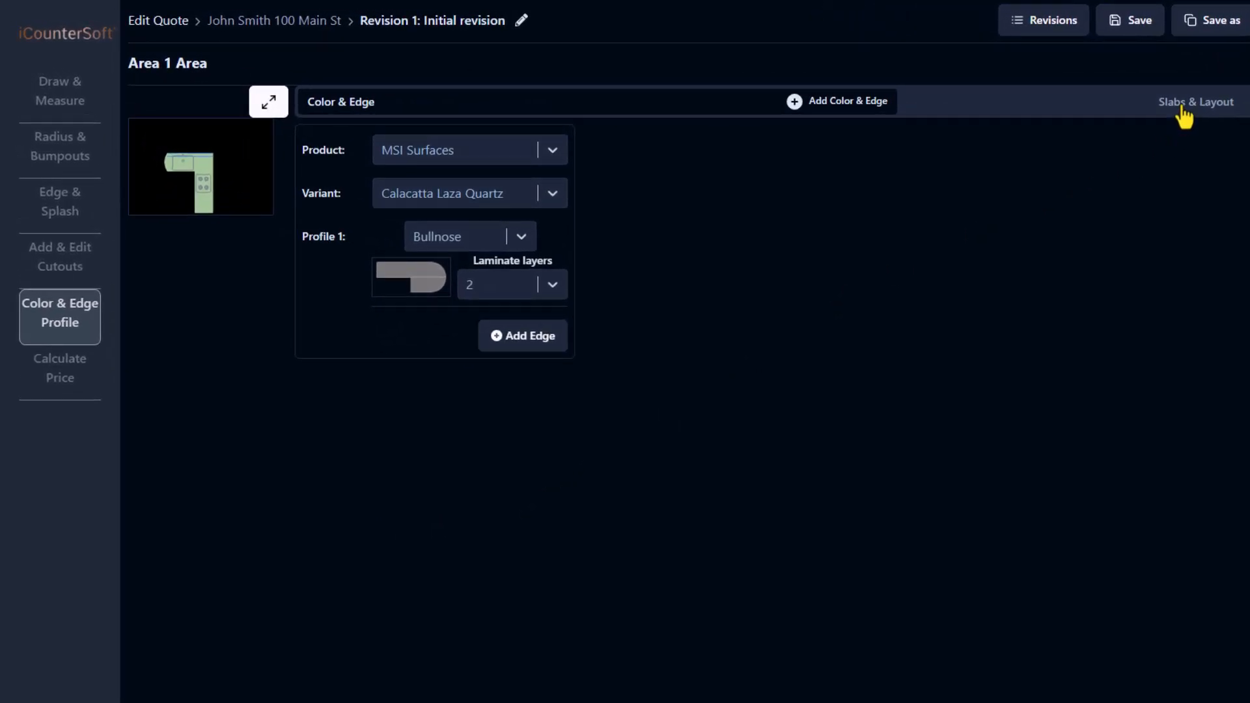
Add a second slab in the slab layout and set the first slab's length to 3000 mm
left_click(1184, 111)
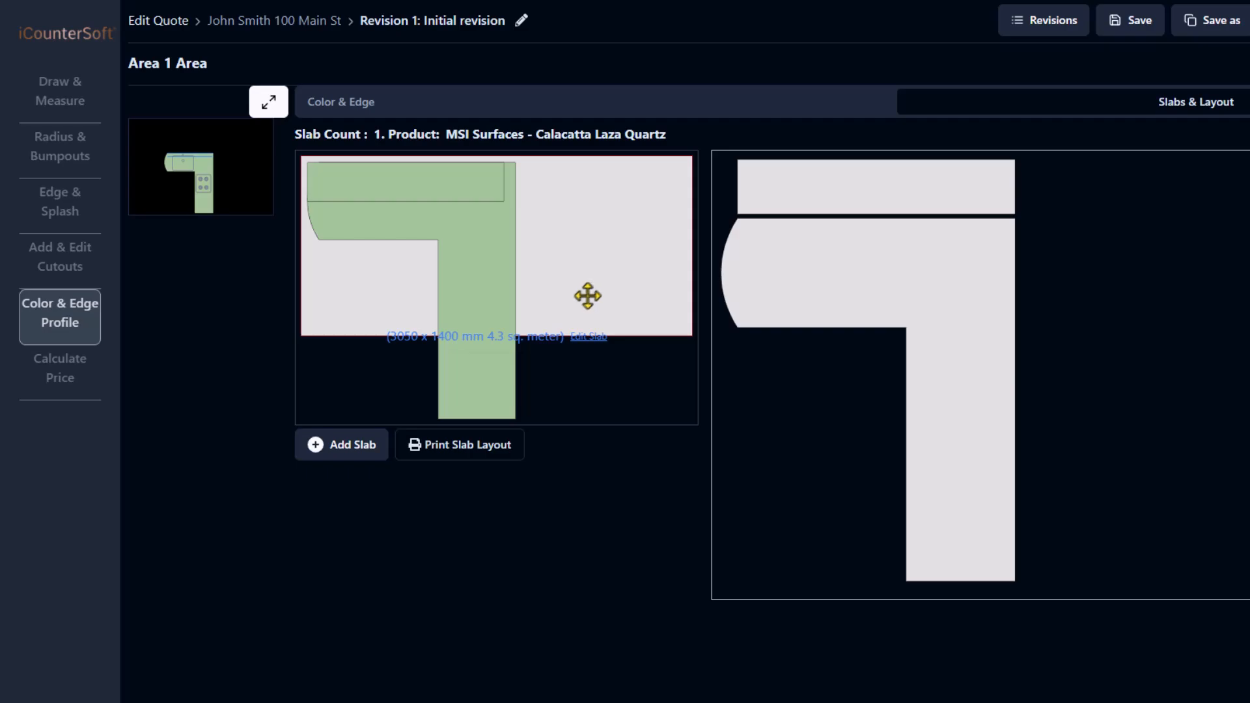
left_click(357, 466)
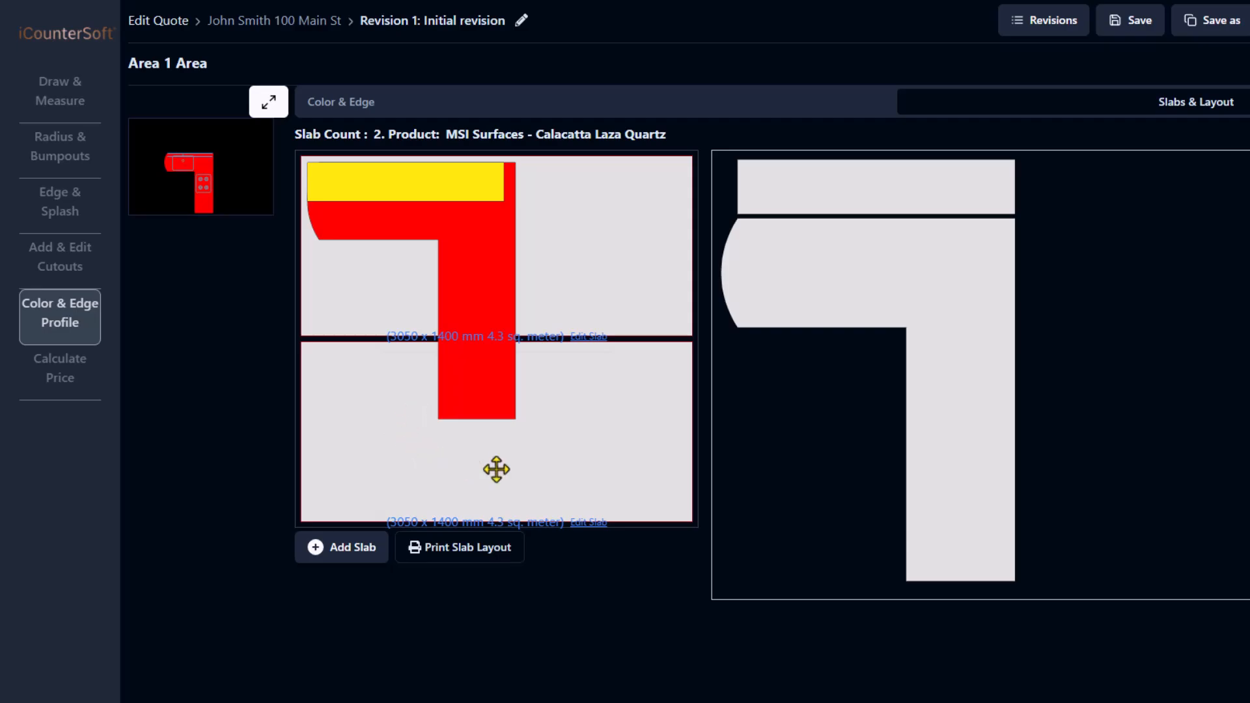
left_click(486, 350)
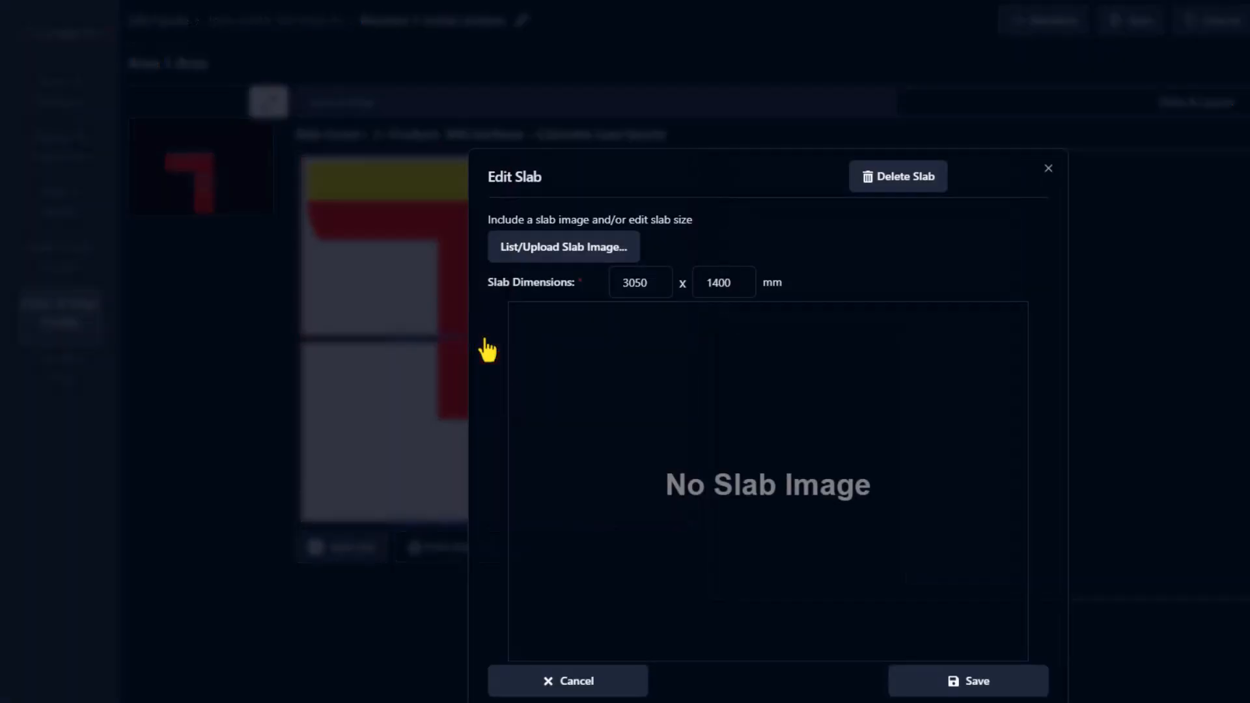
left_click(638, 282)
double_click(638, 283)
type("3000")
left_click(969, 682)
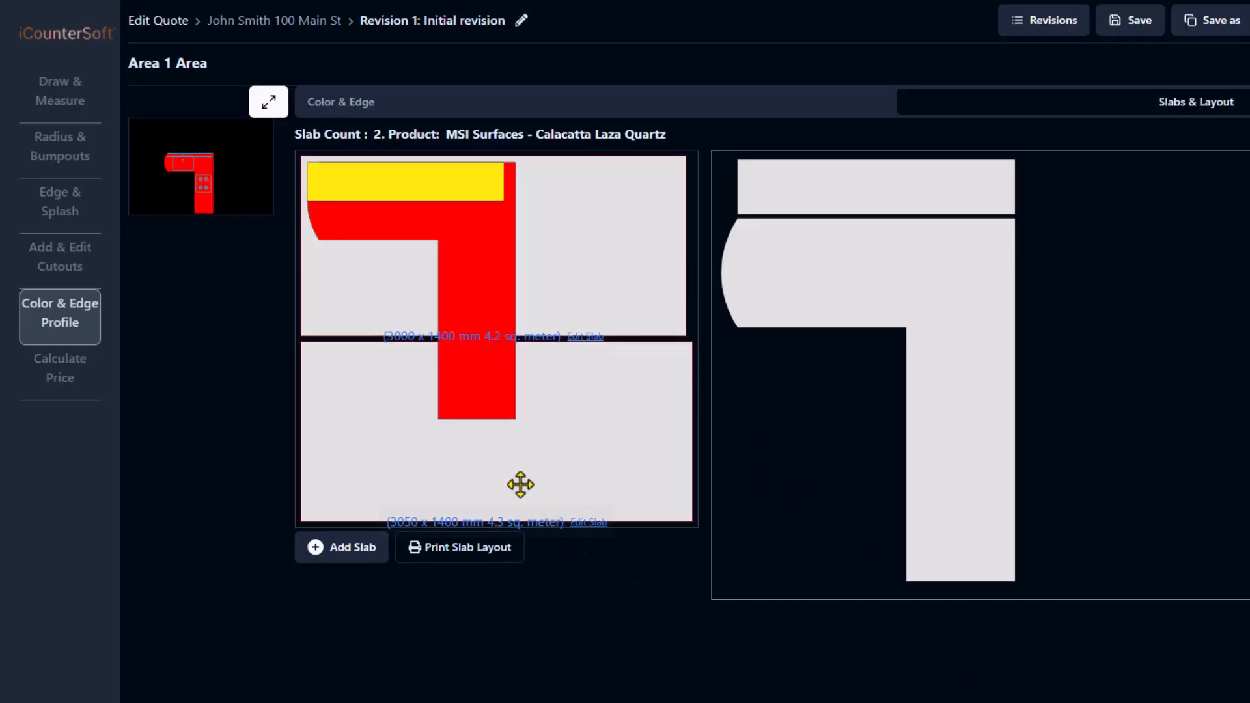
Move the splash piece onto the second slab and split the L-shaped piece with a horizontal seam at its inner corner
left_click_drag(430, 182, 558, 452)
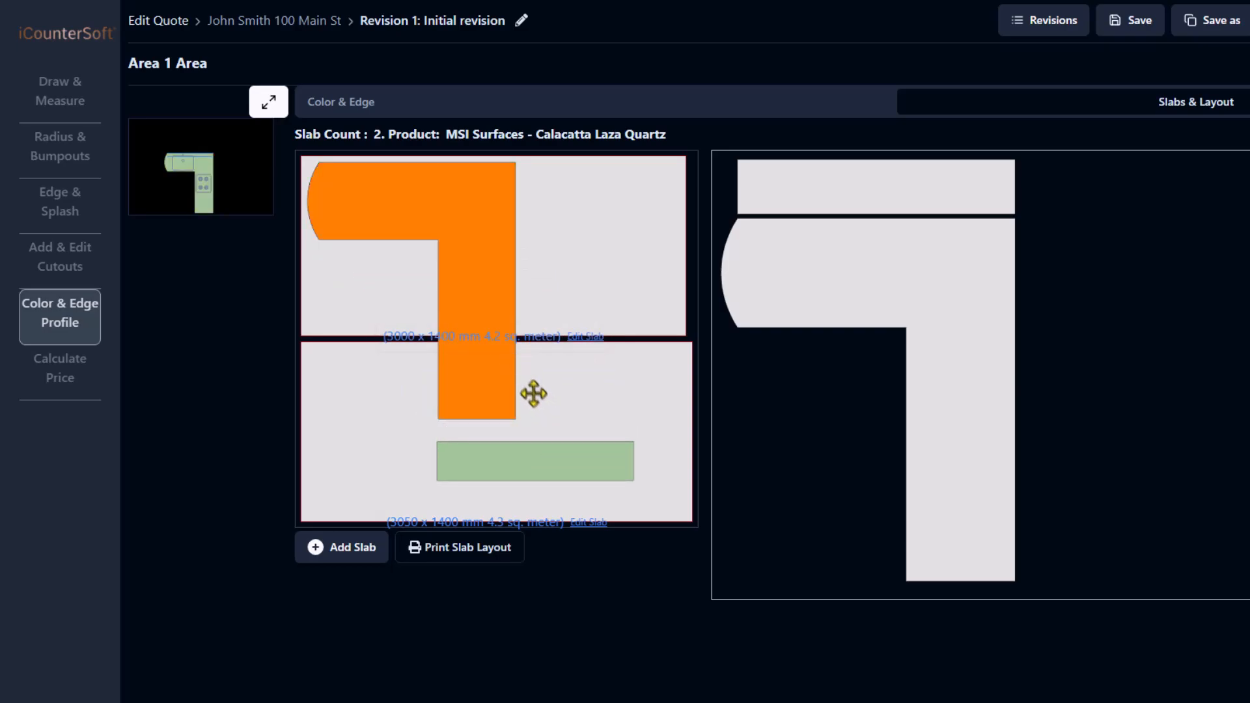
right_click(454, 270)
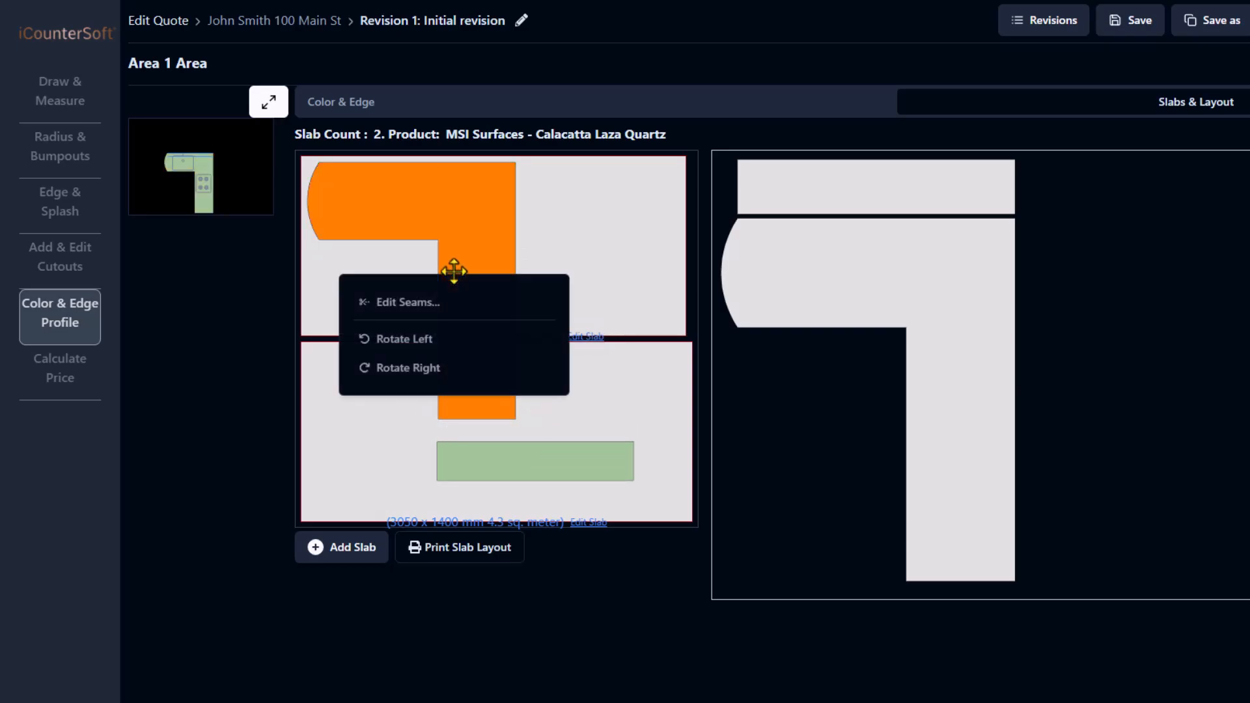
left_click(444, 305)
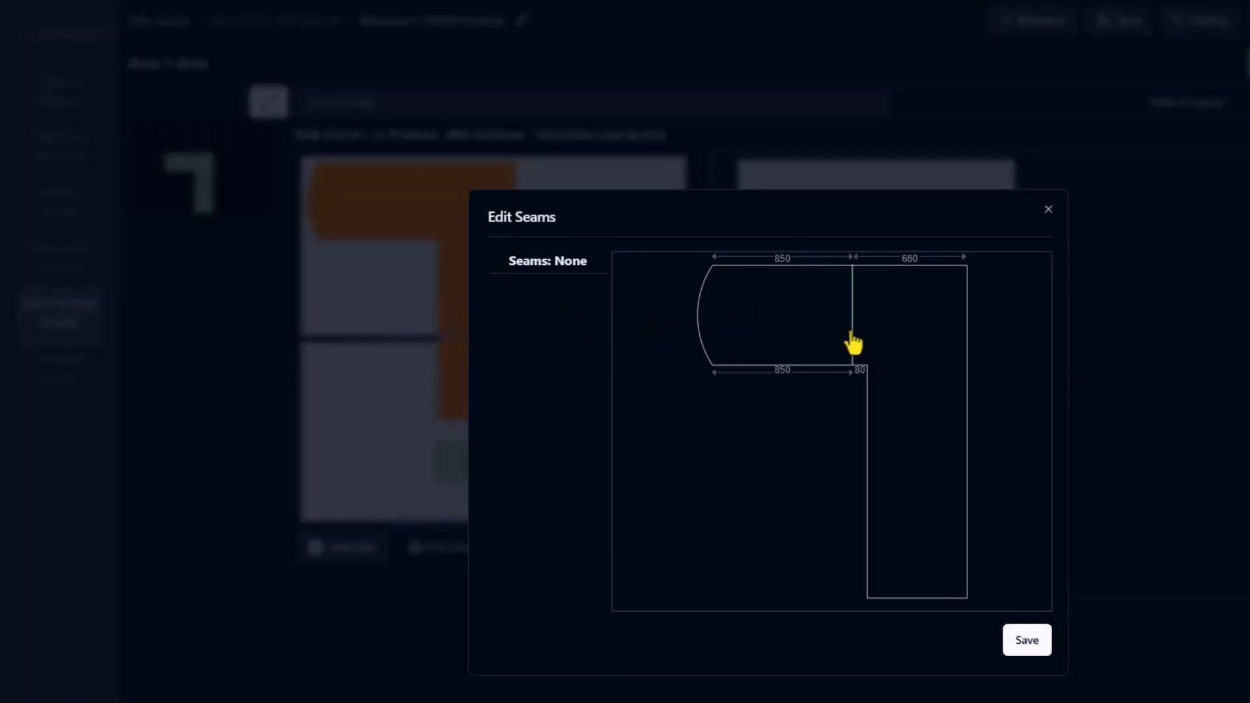
left_click(867, 330)
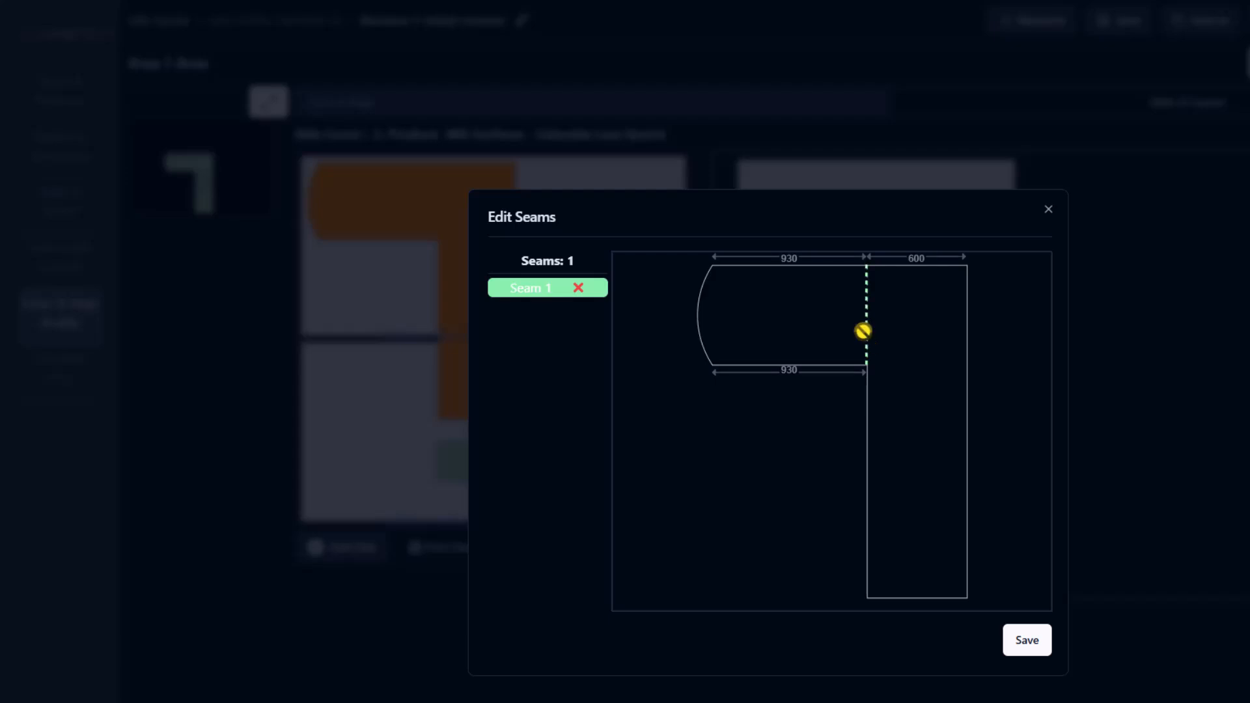
left_click(863, 332)
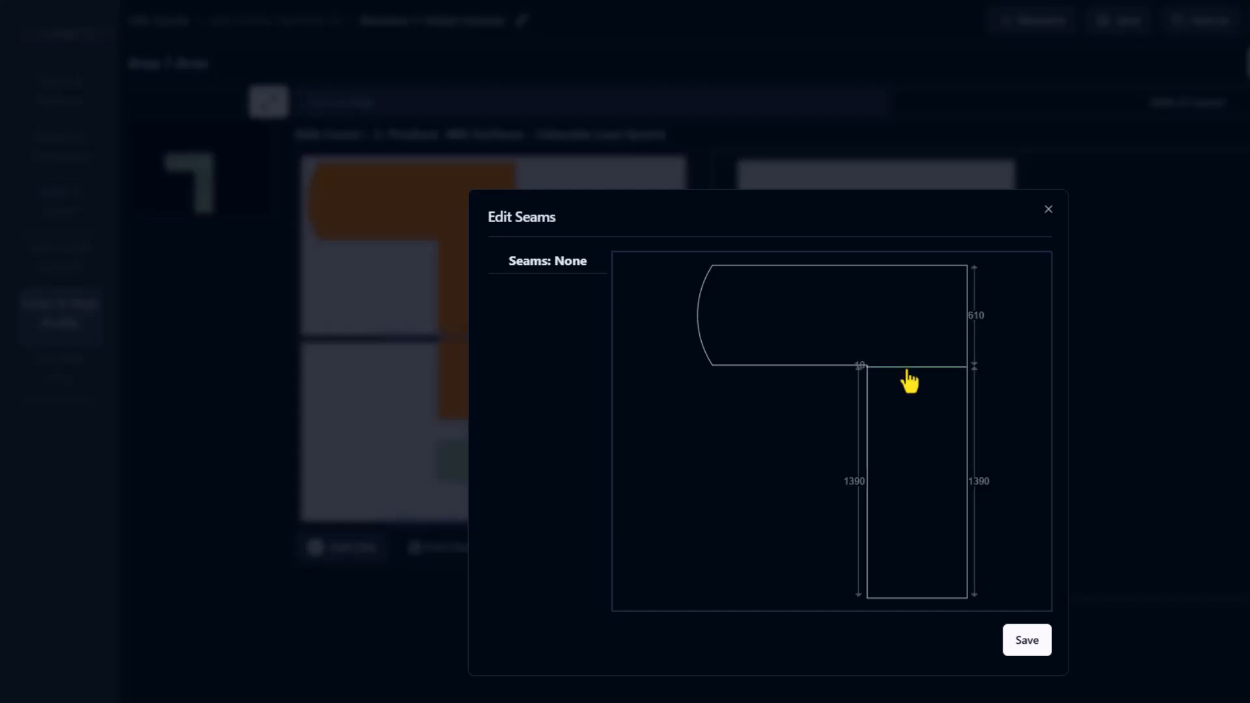
left_click(911, 379)
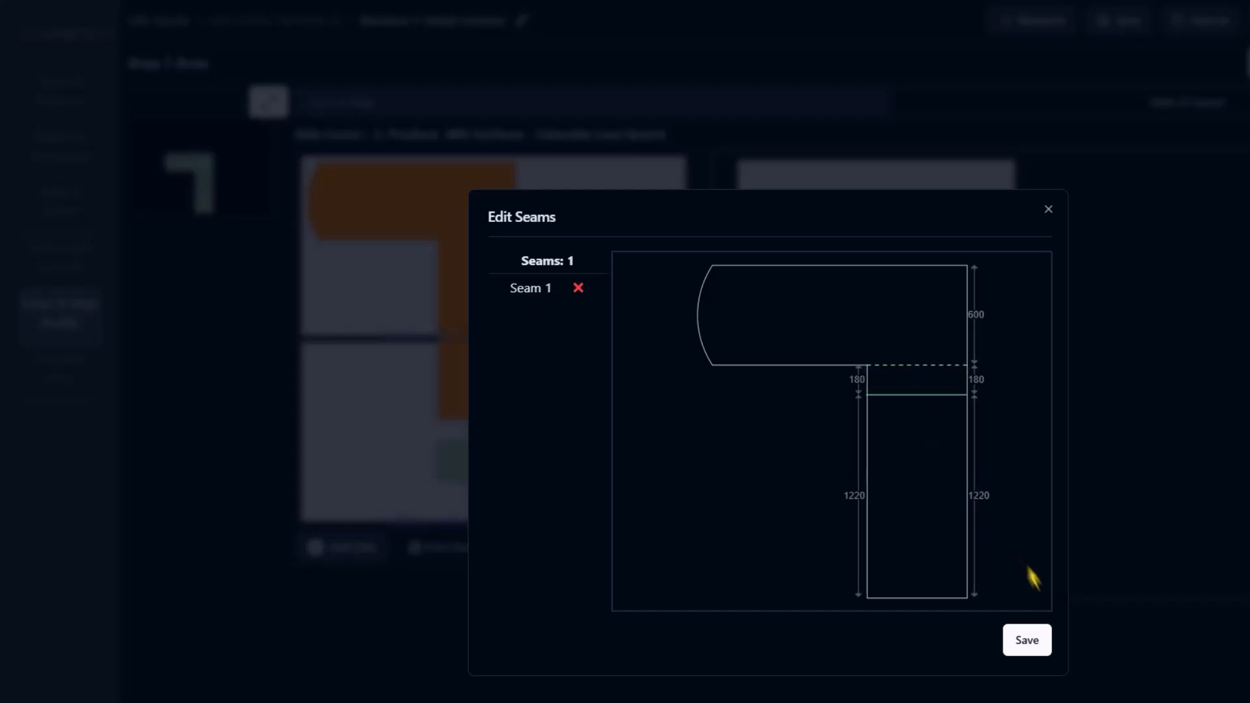
left_click(1027, 641)
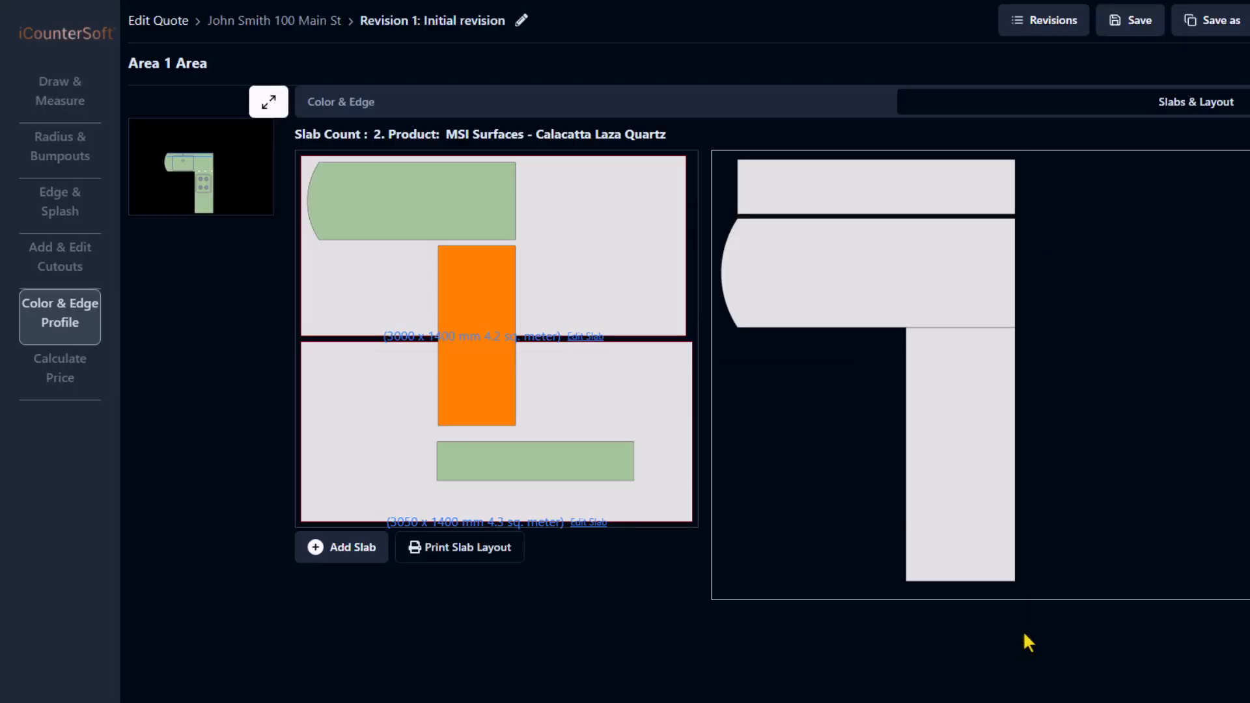
Rotate the separated vertical countertop piece to the left until it lies horizontally
right_click(474, 378)
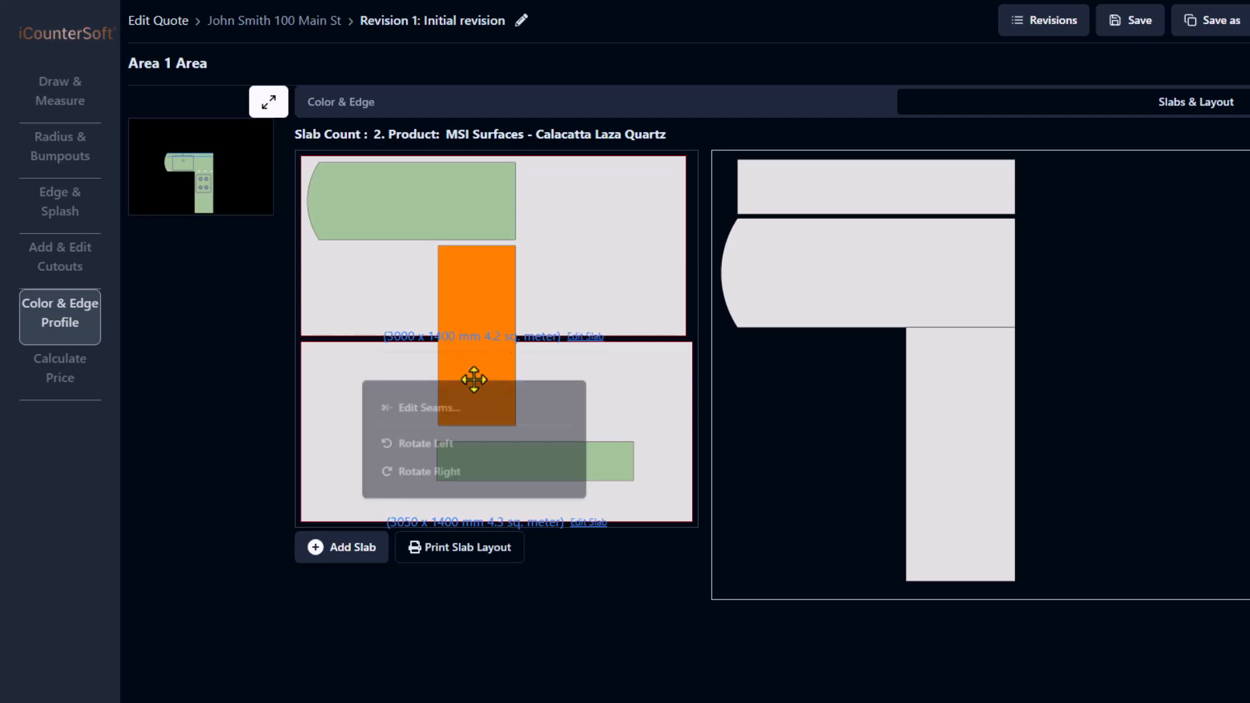
left_click(461, 449)
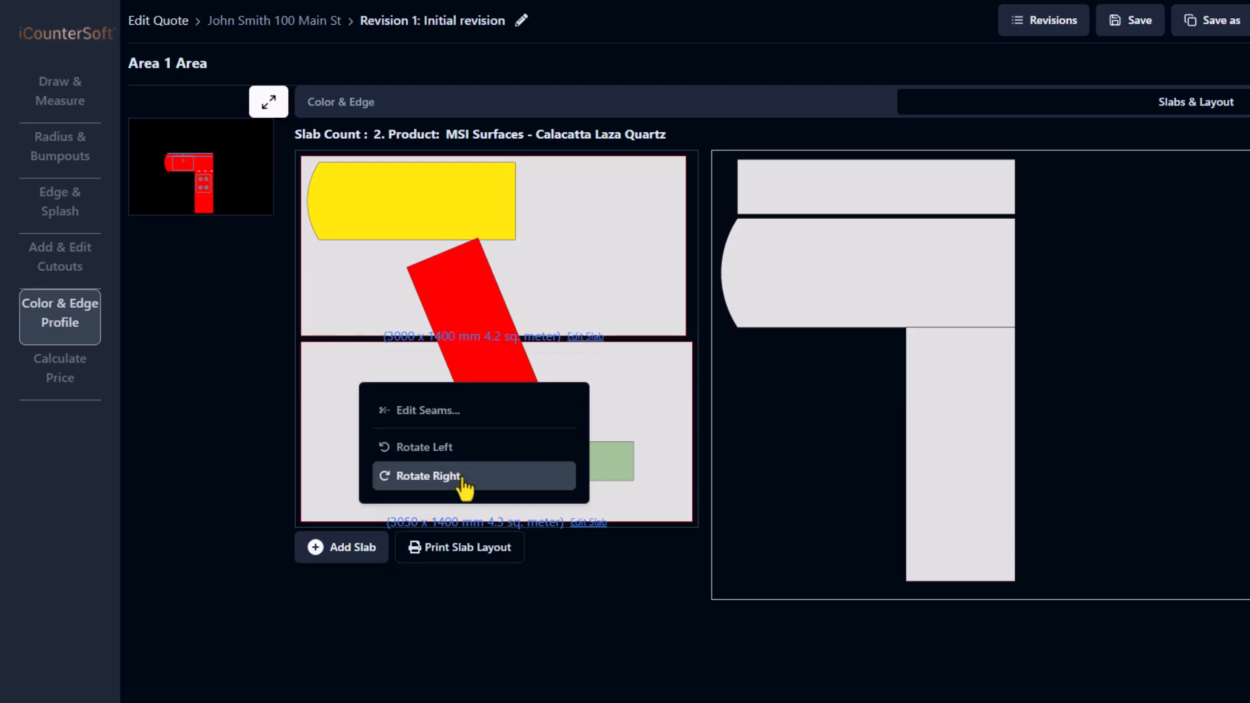
left_click(463, 481)
left_click(462, 479)
left_click(457, 447)
left_click(457, 447)
left_click(457, 447)
left_click(458, 448)
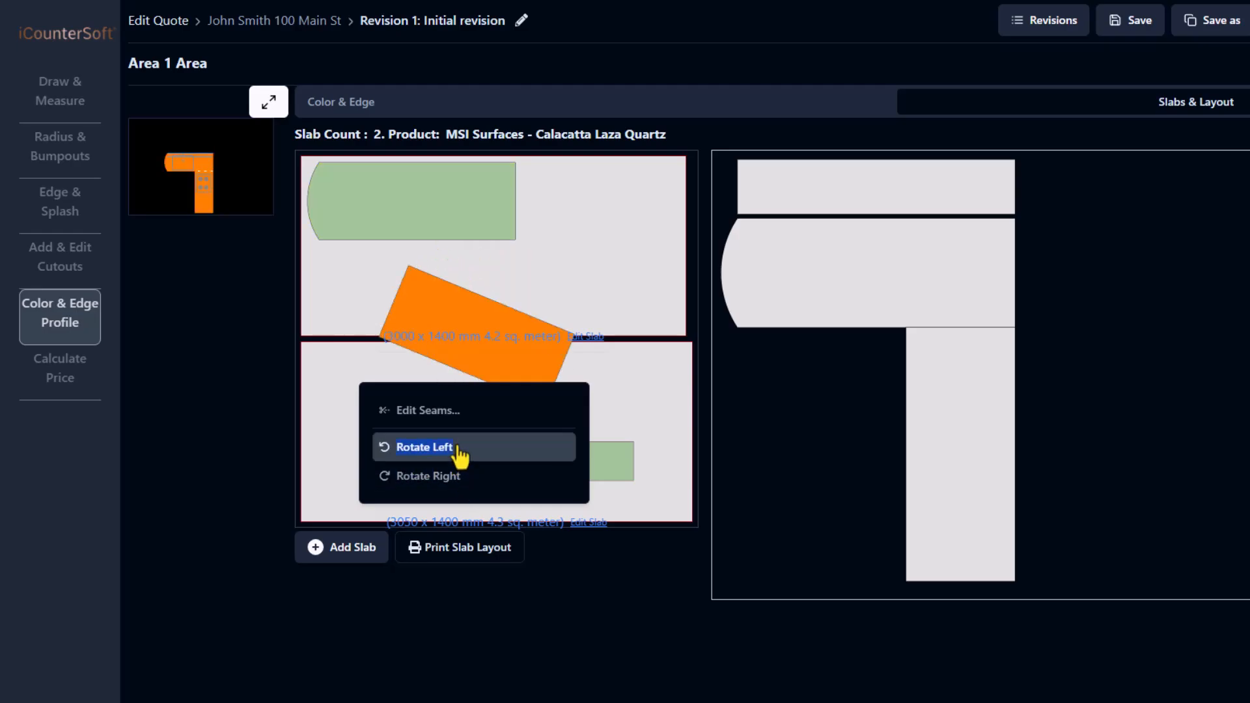
left_click(457, 447)
left_click(478, 256)
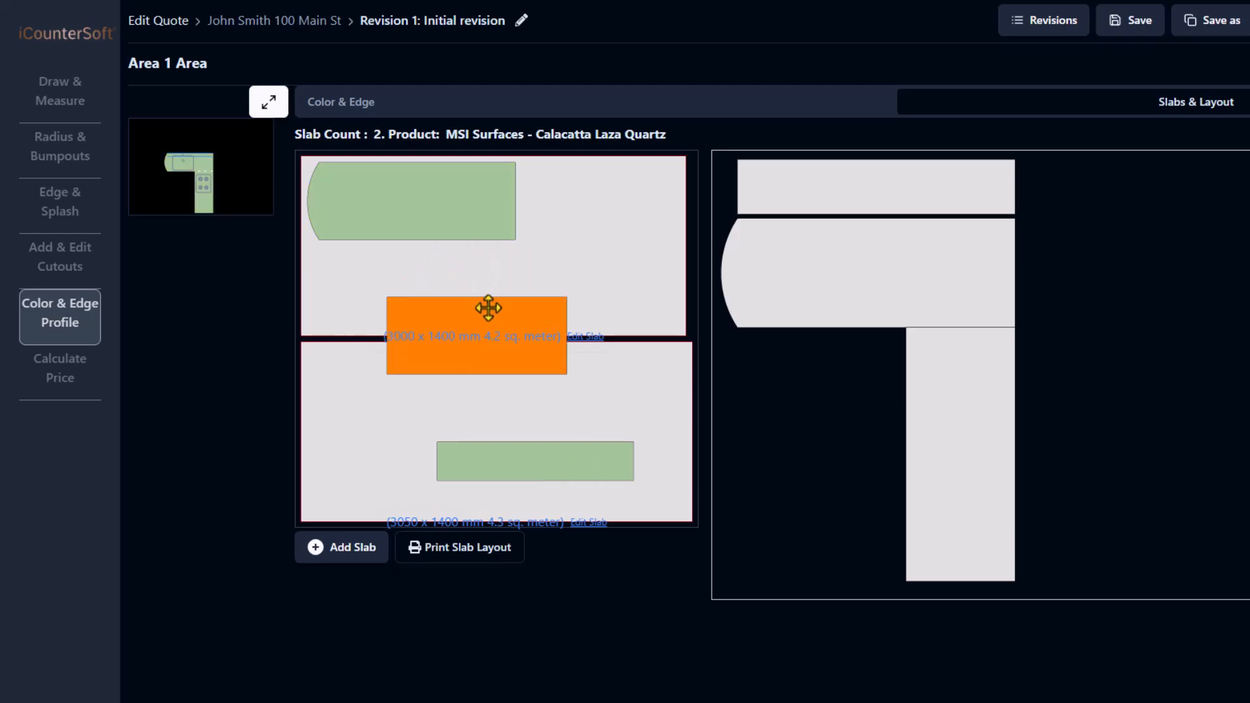
Arrange the two countertop pieces and the splash without overlap on the first slab, and delete the empty second slab
left_click_drag(488, 309, 406, 273)
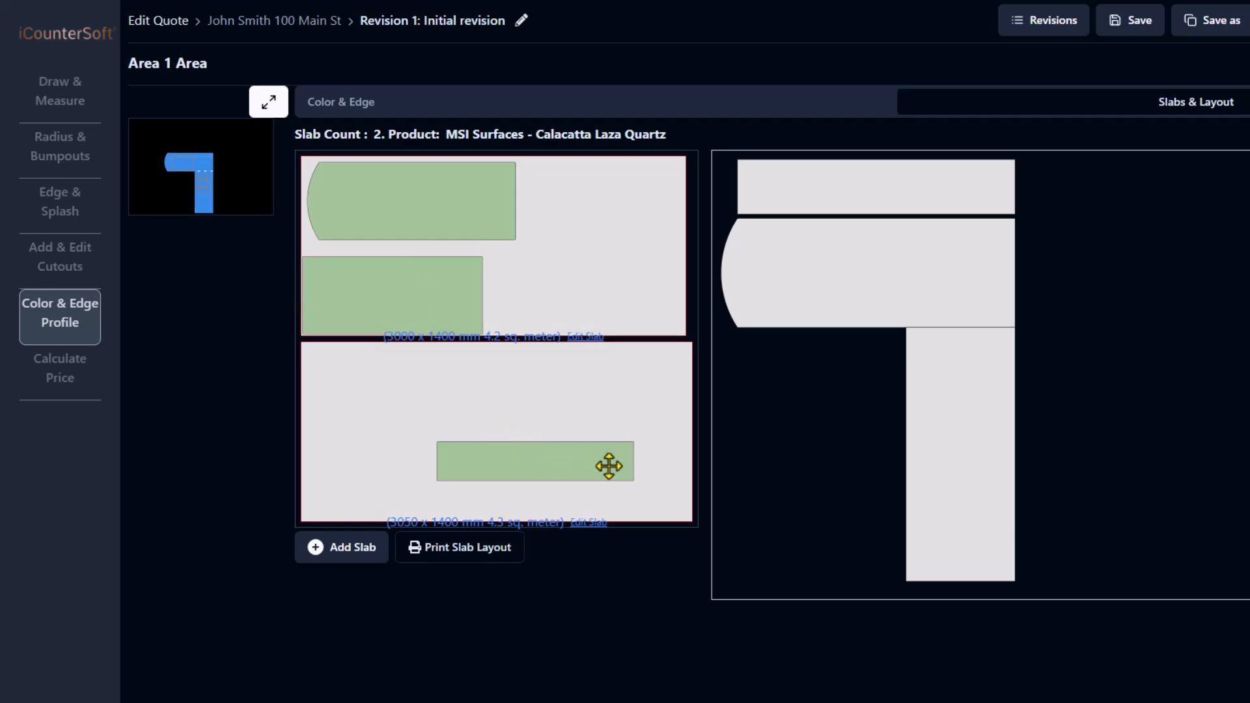
left_click_drag(608, 466, 657, 318)
left_click_drag(466, 195, 463, 213)
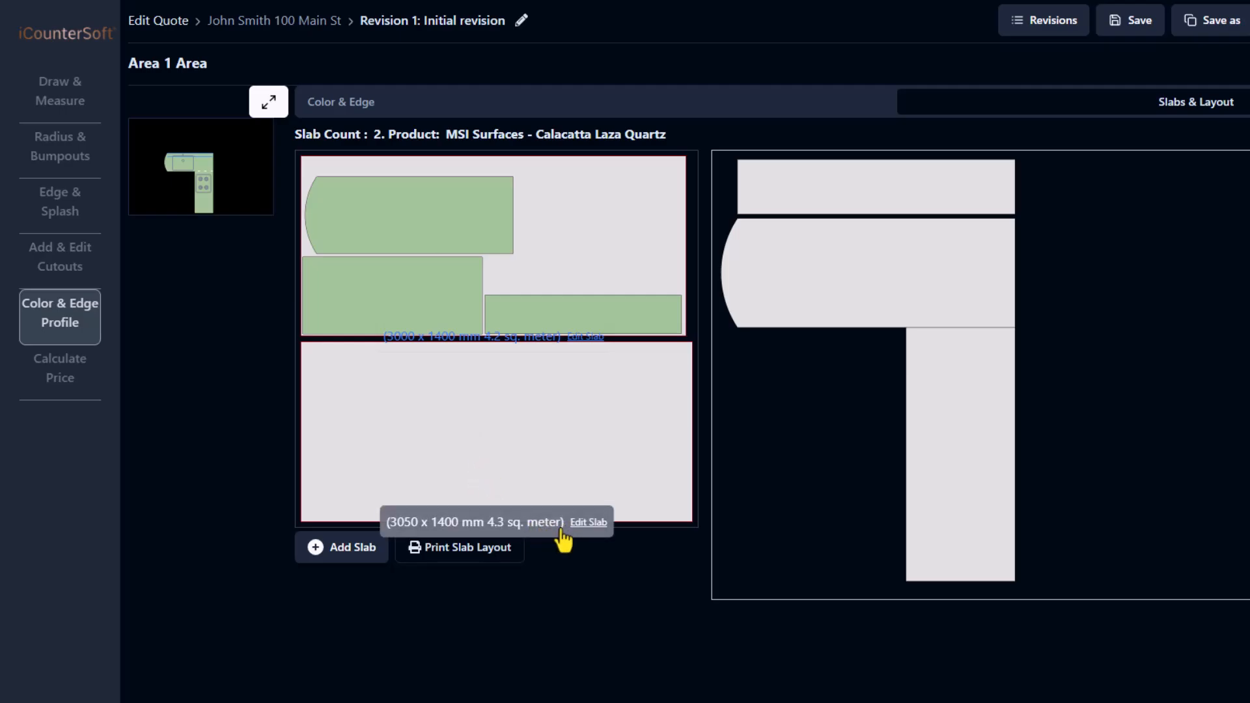
left_click(562, 530)
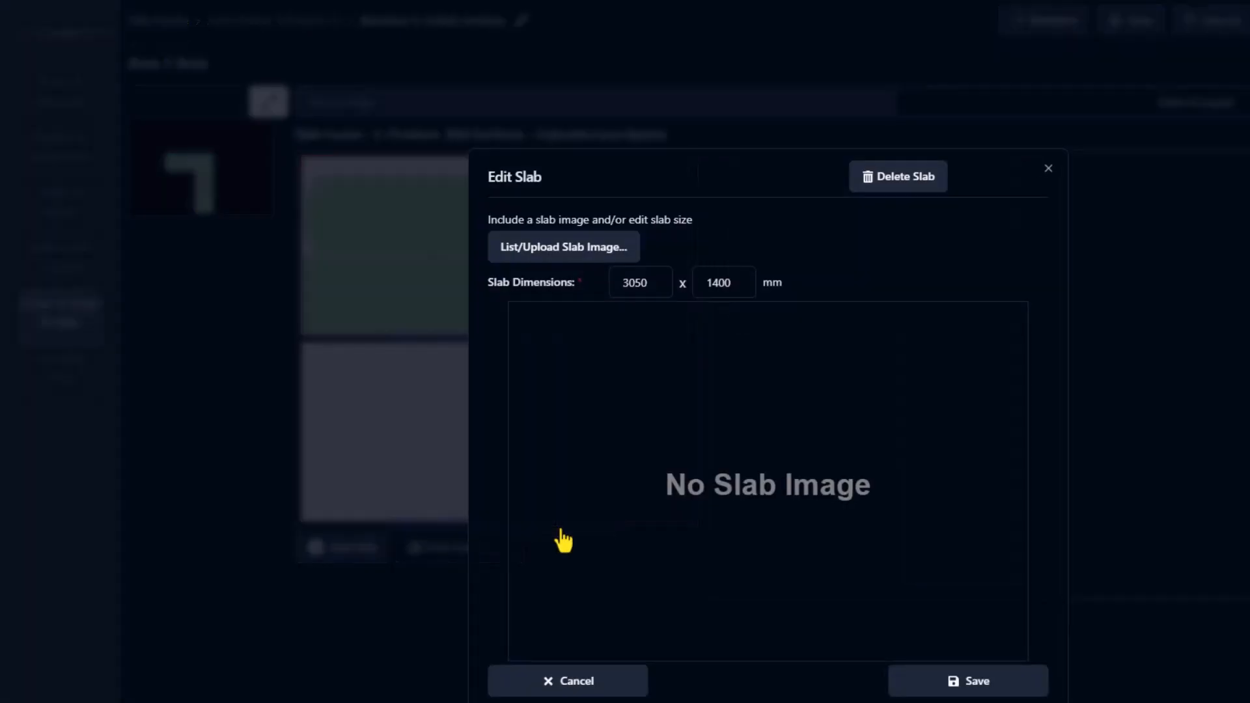
left_click(897, 188)
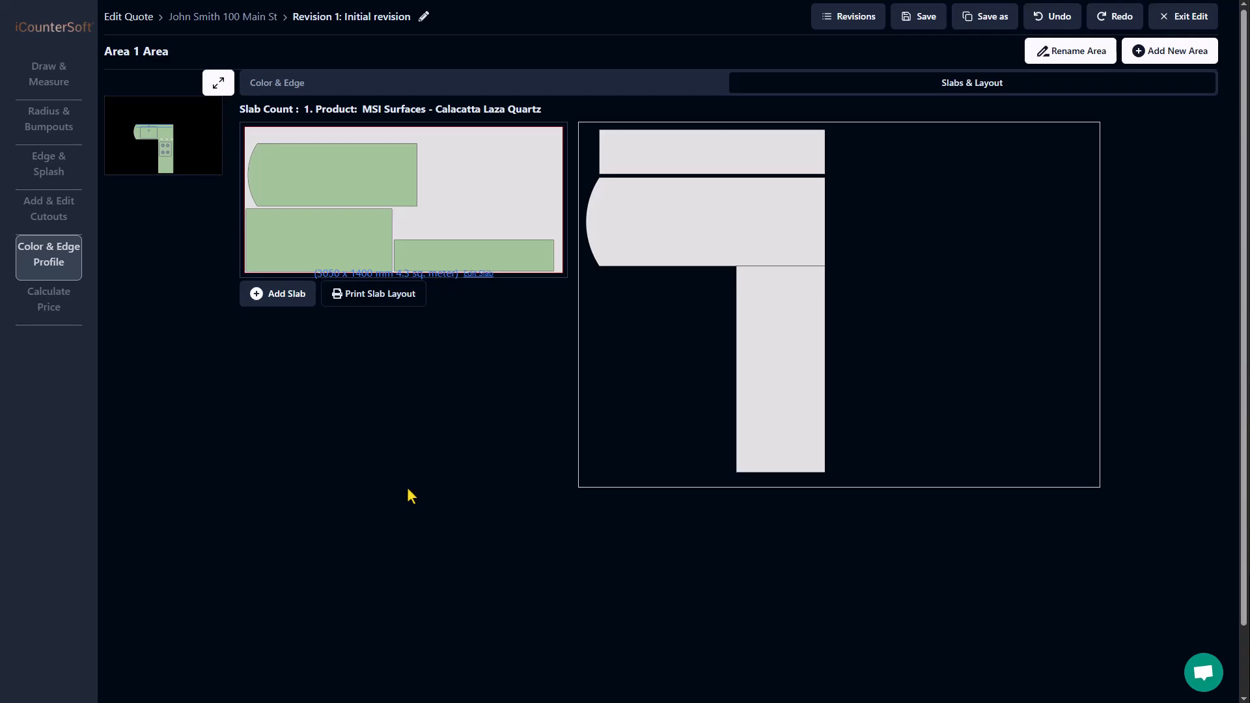
Override the price of the 700mm undermount sink cutout with $140 in the price calculation
left_click(52, 307)
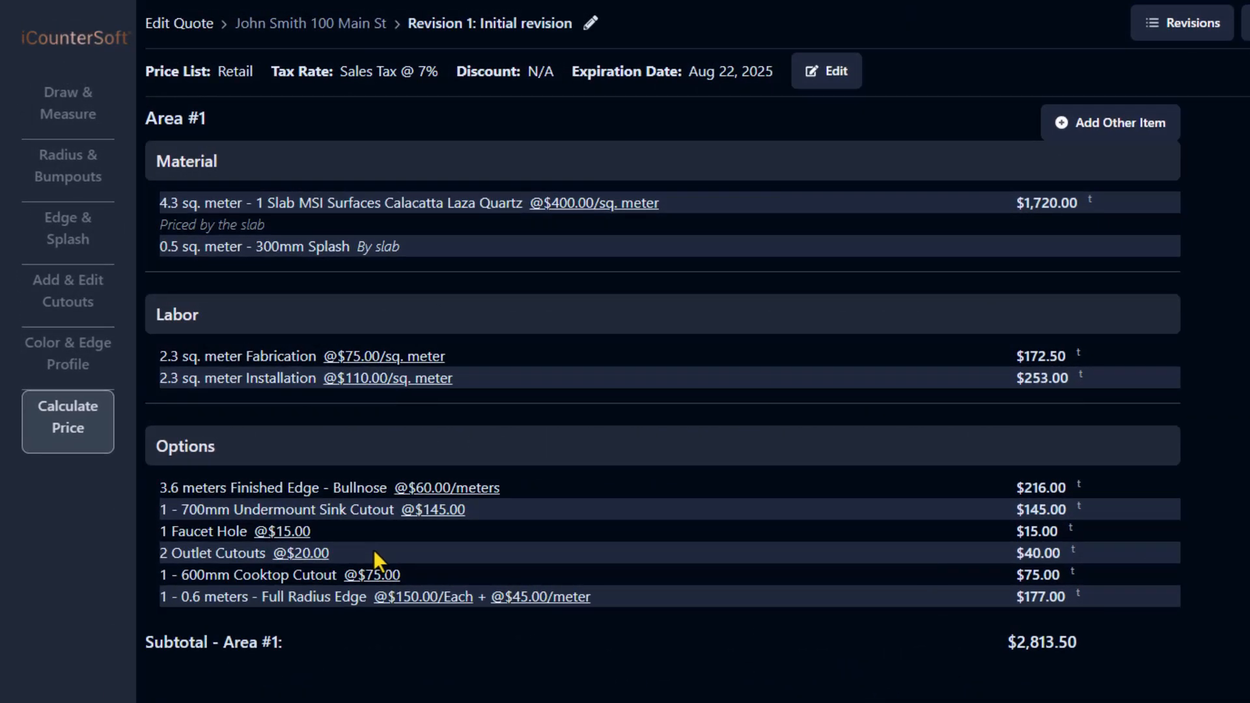
left_click(441, 520)
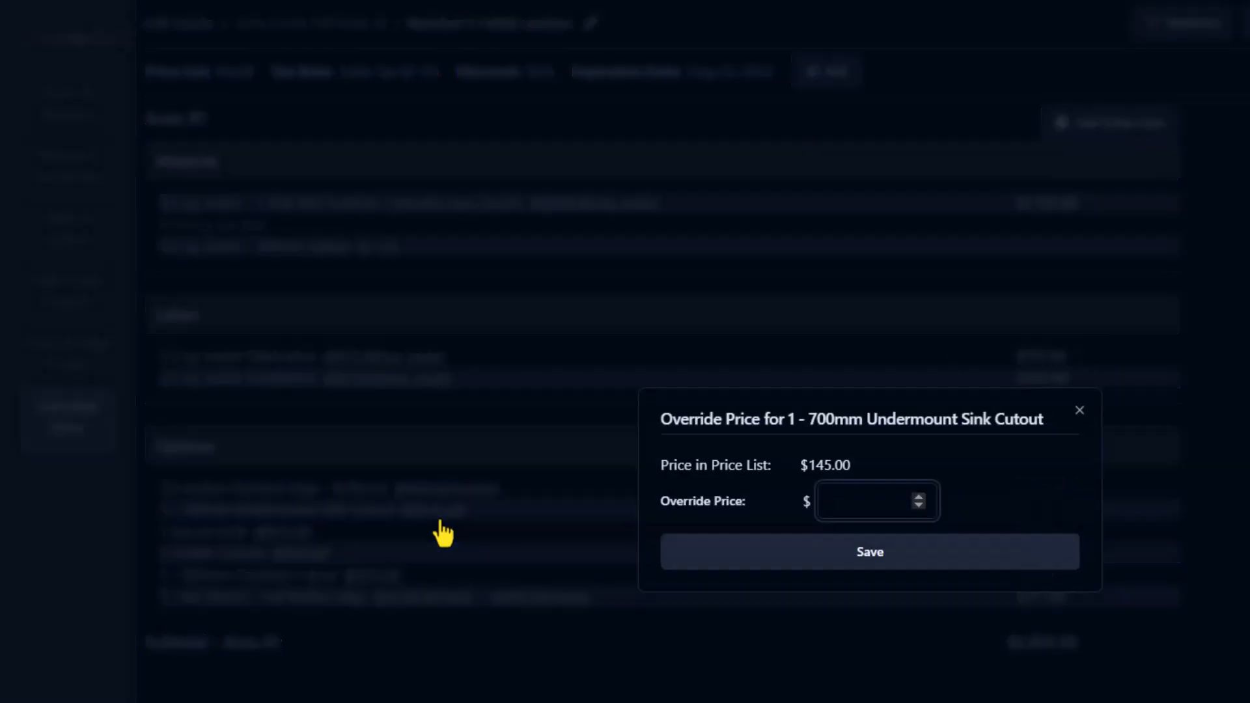
type("140")
left_click(740, 564)
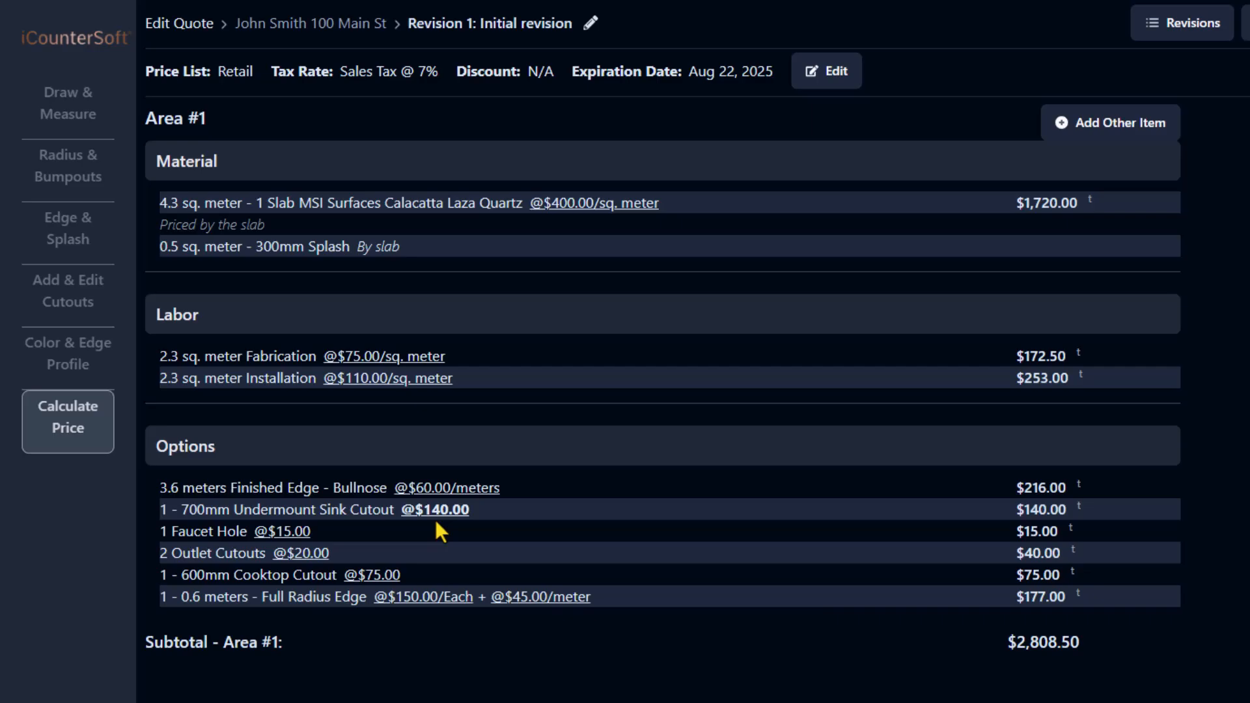
Check the tax applied to the faucet hole and set the quote's tax rate to None
left_click(1072, 529)
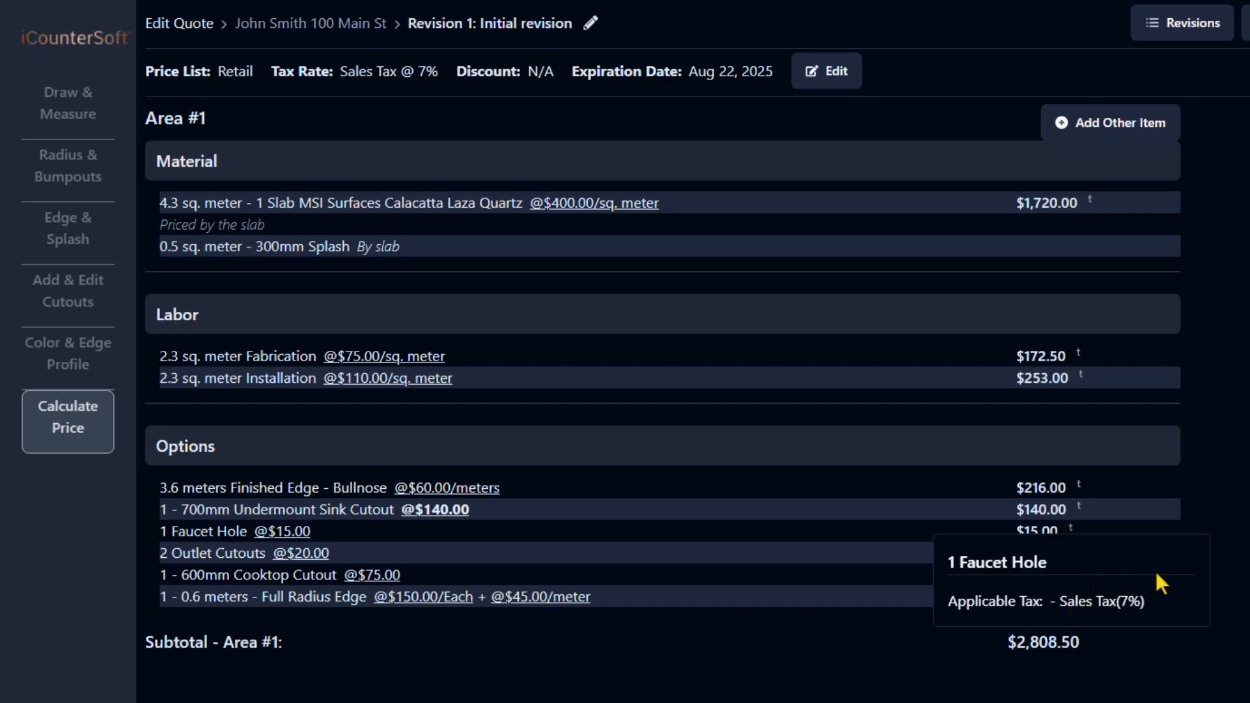
left_click(821, 81)
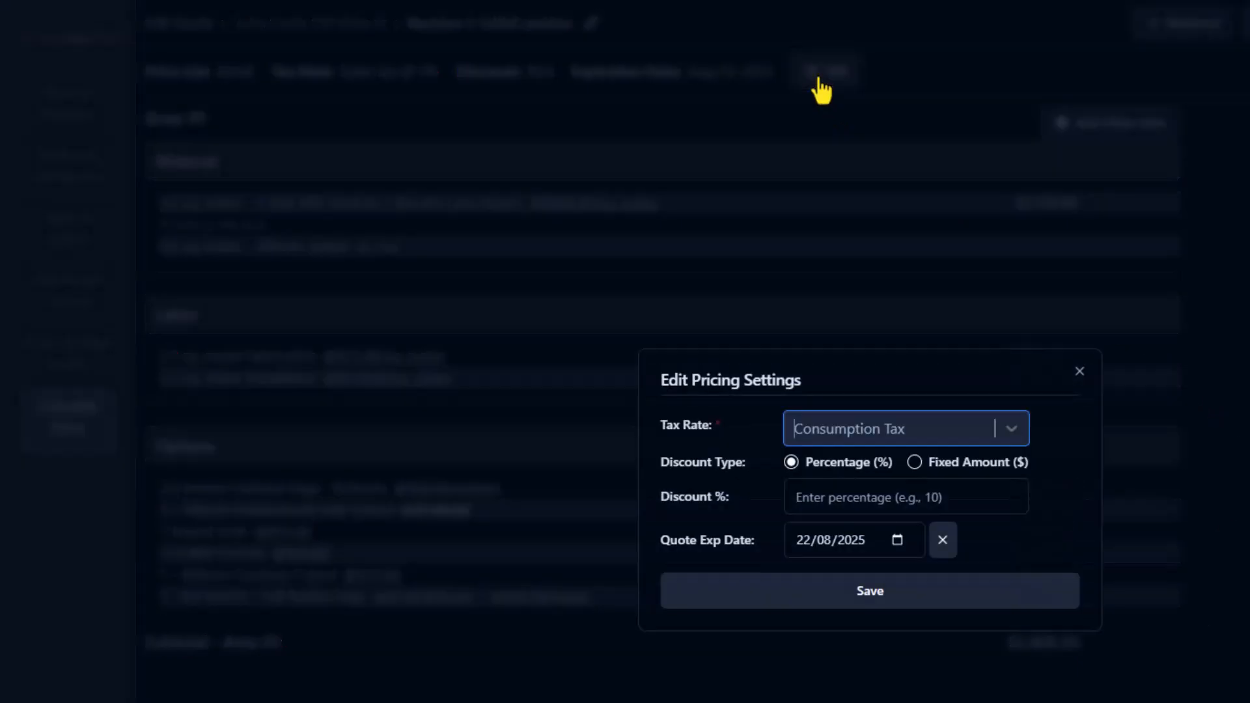
left_click(968, 435)
left_click(856, 479)
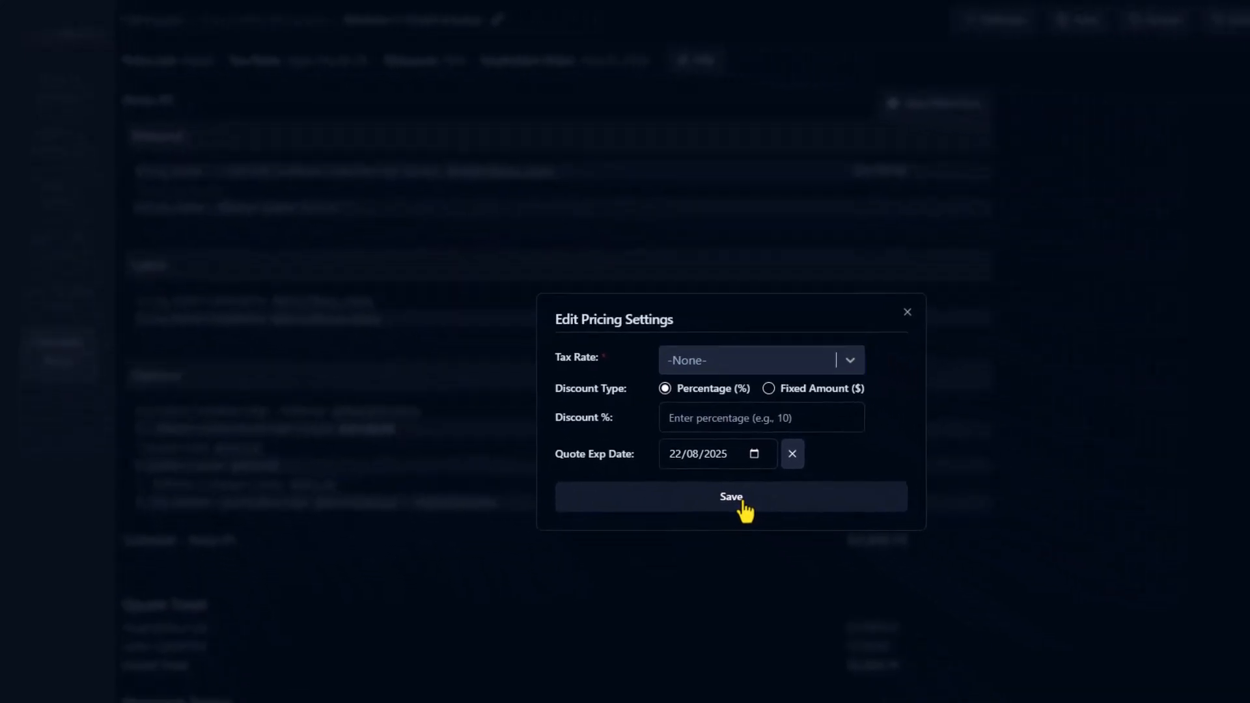
left_click(744, 505)
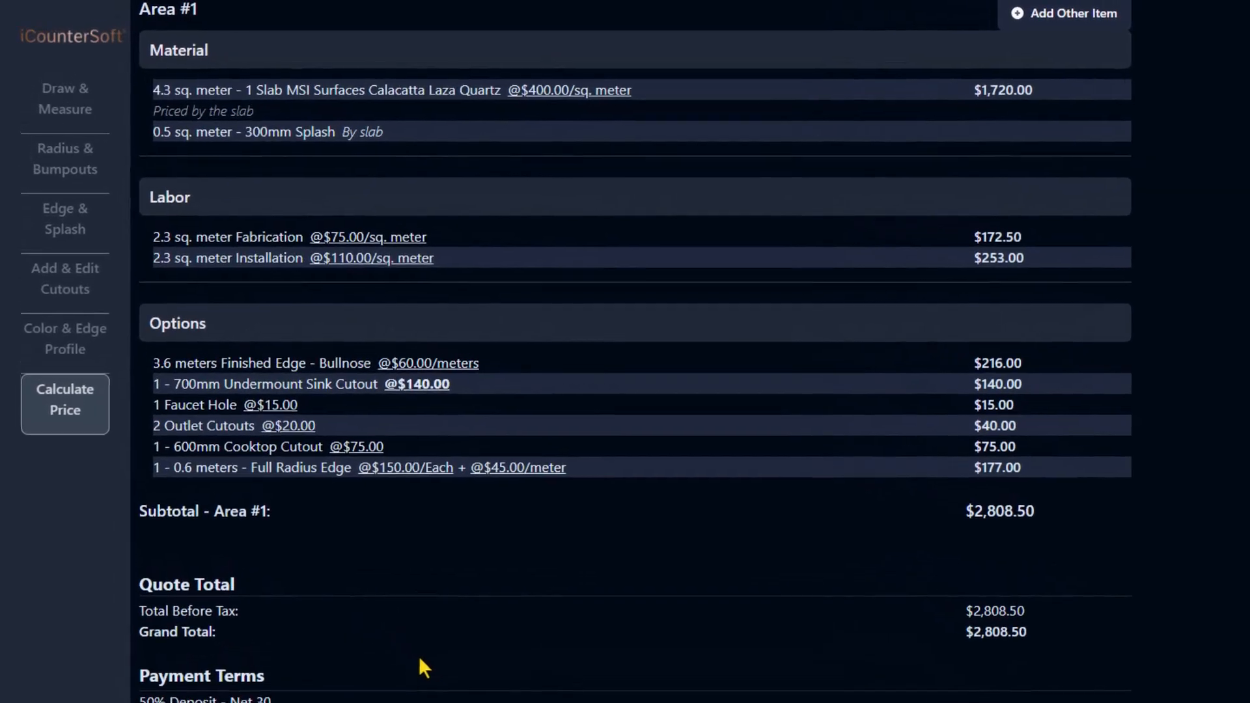
Add a Ripout pricing item with the Small option and a quantity of 1 to the area
scroll(314, 495, "up", 2)
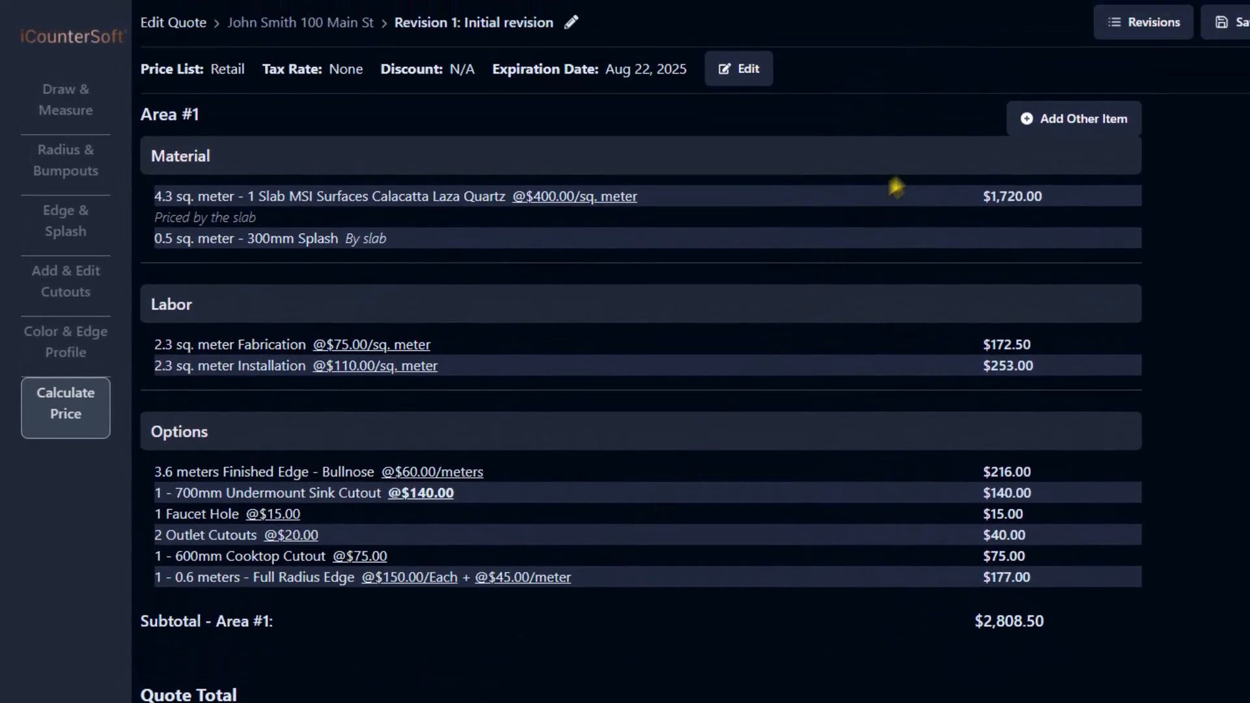
left_click(1044, 127)
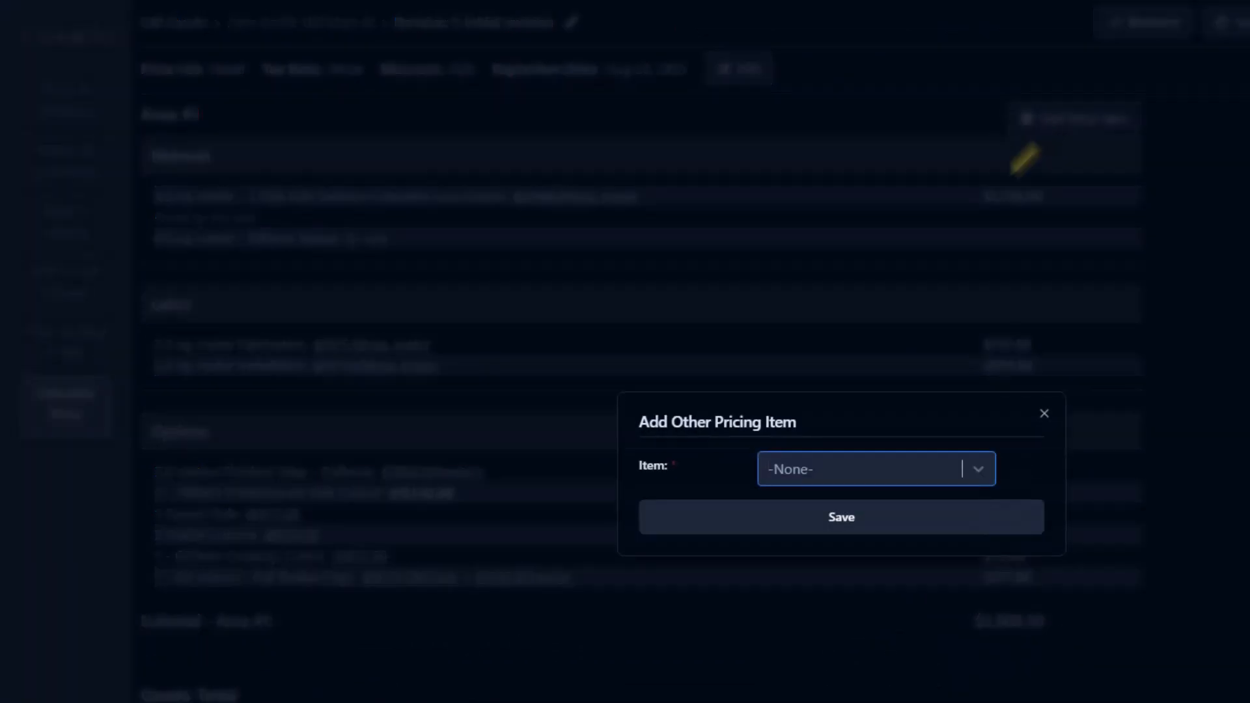
left_click(819, 469)
left_click(800, 549)
left_click(825, 452)
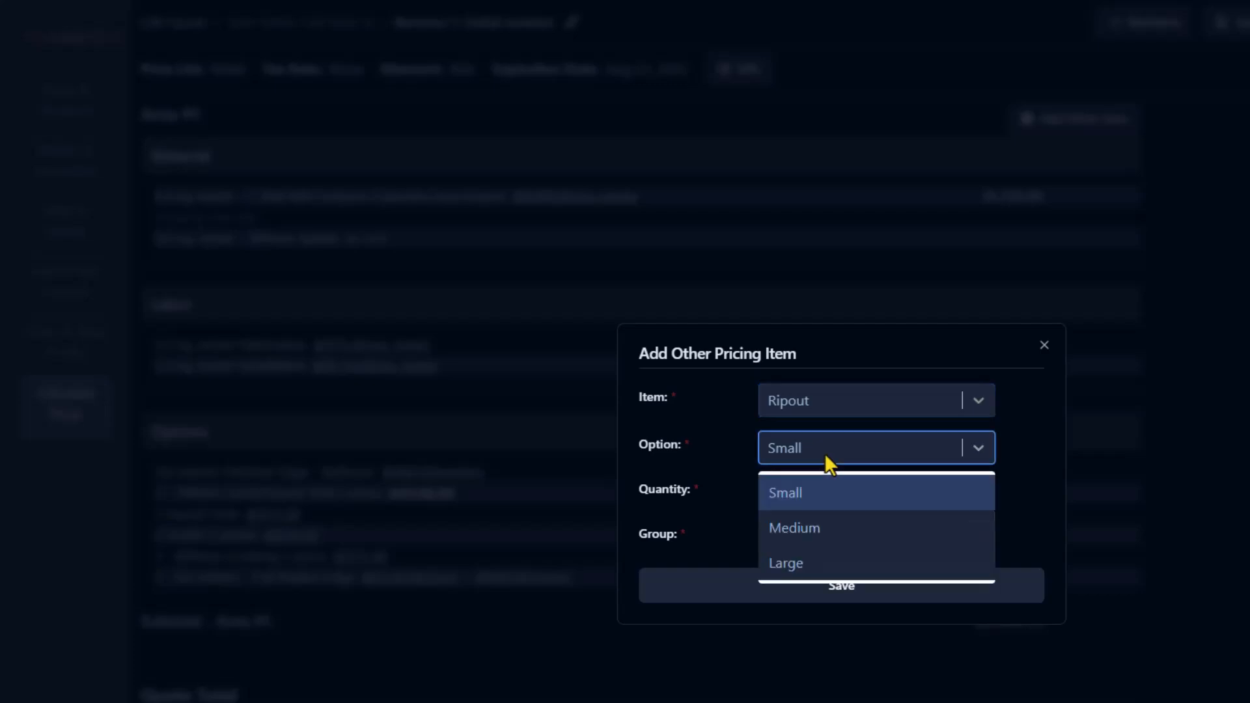
left_click(817, 499)
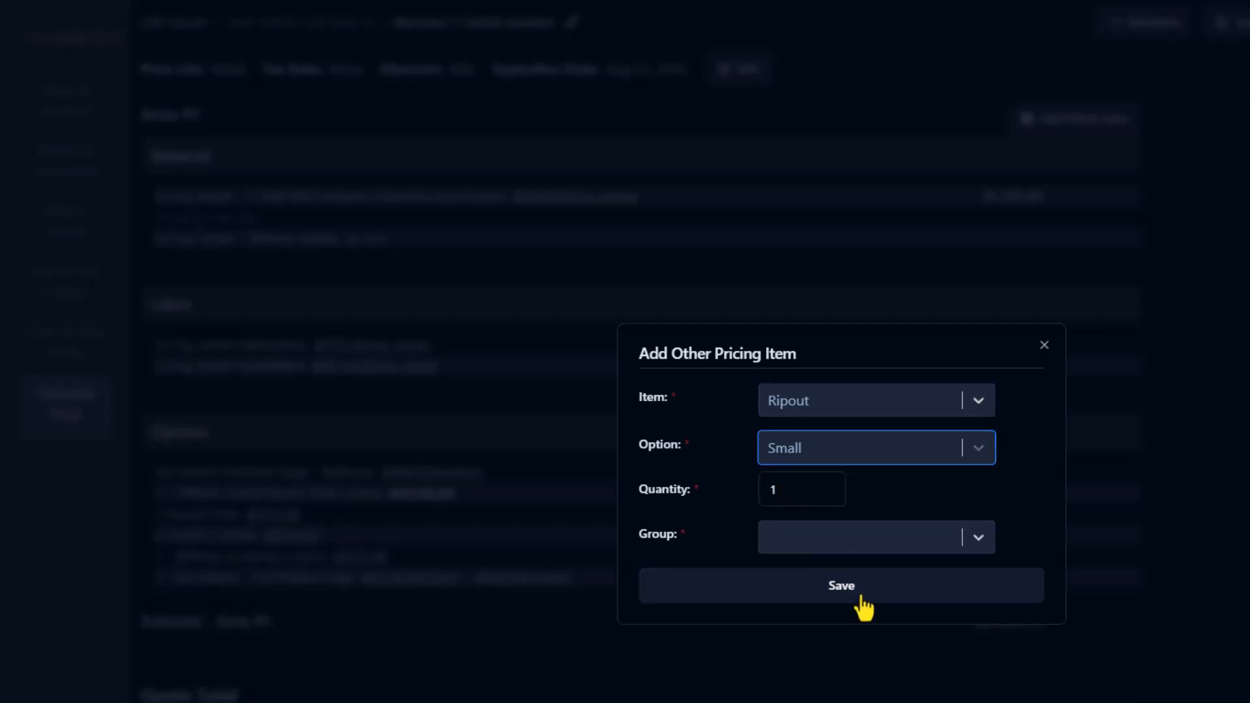
left_click(873, 534)
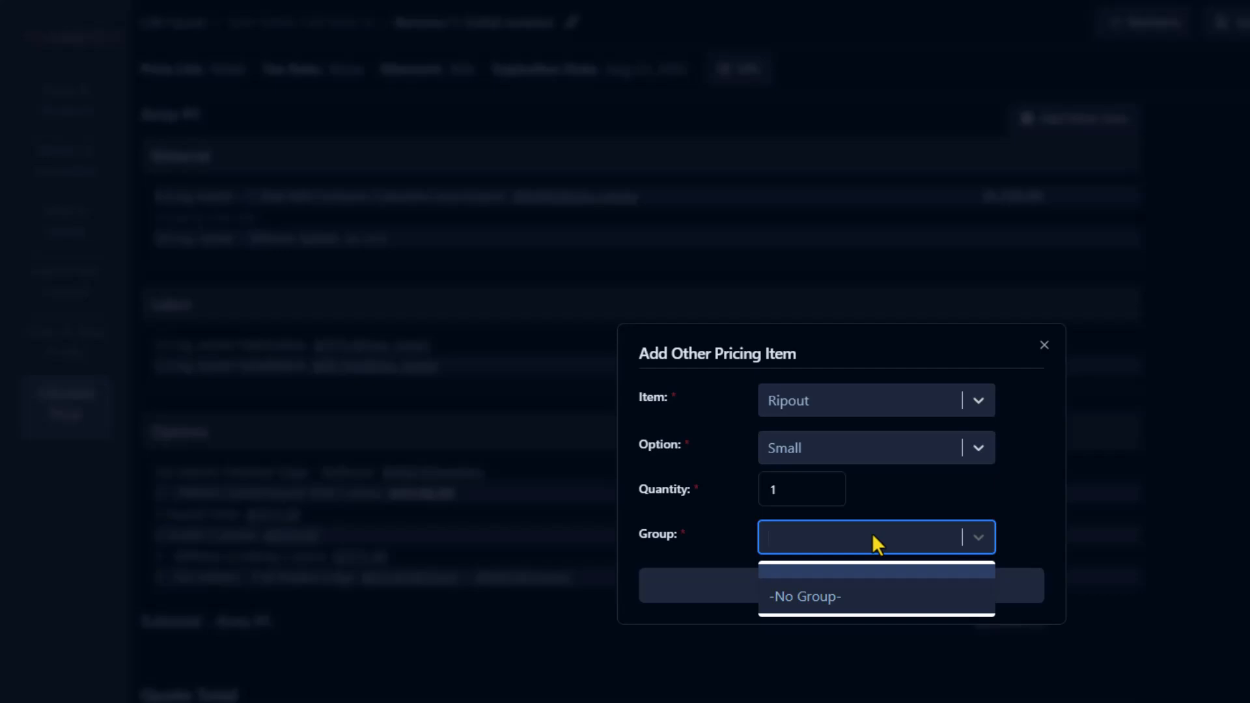
left_click(839, 587)
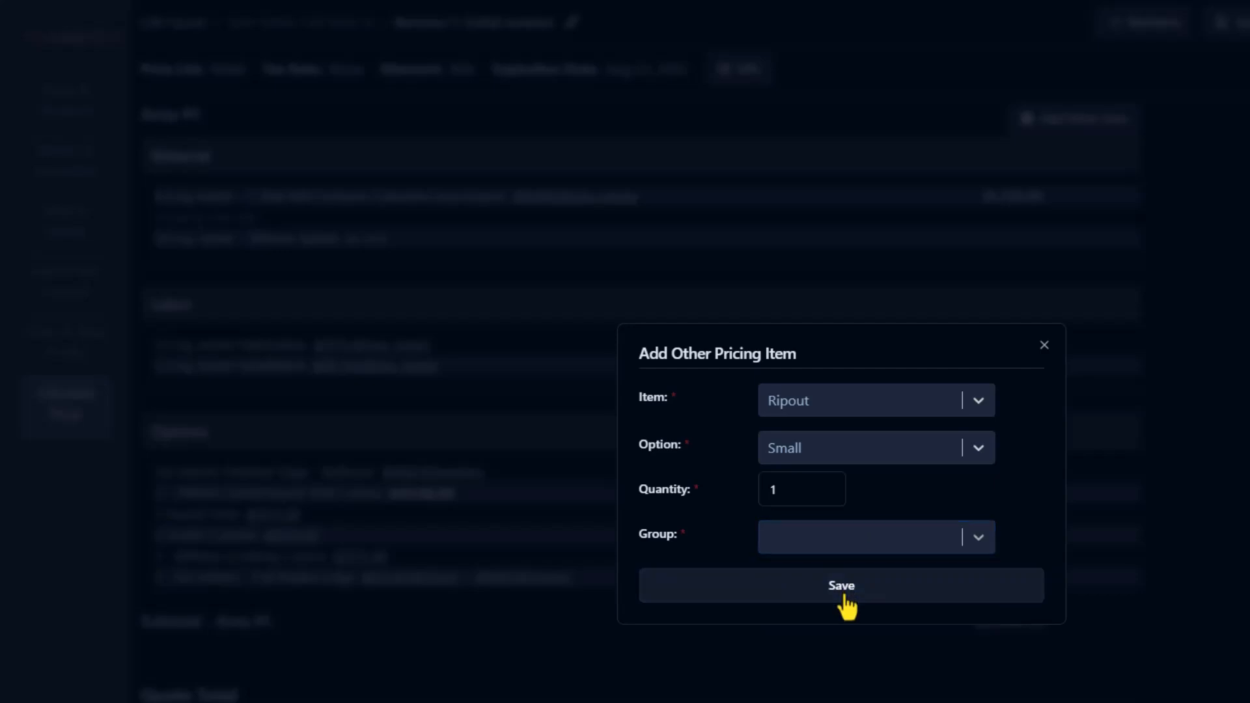
left_click(839, 587)
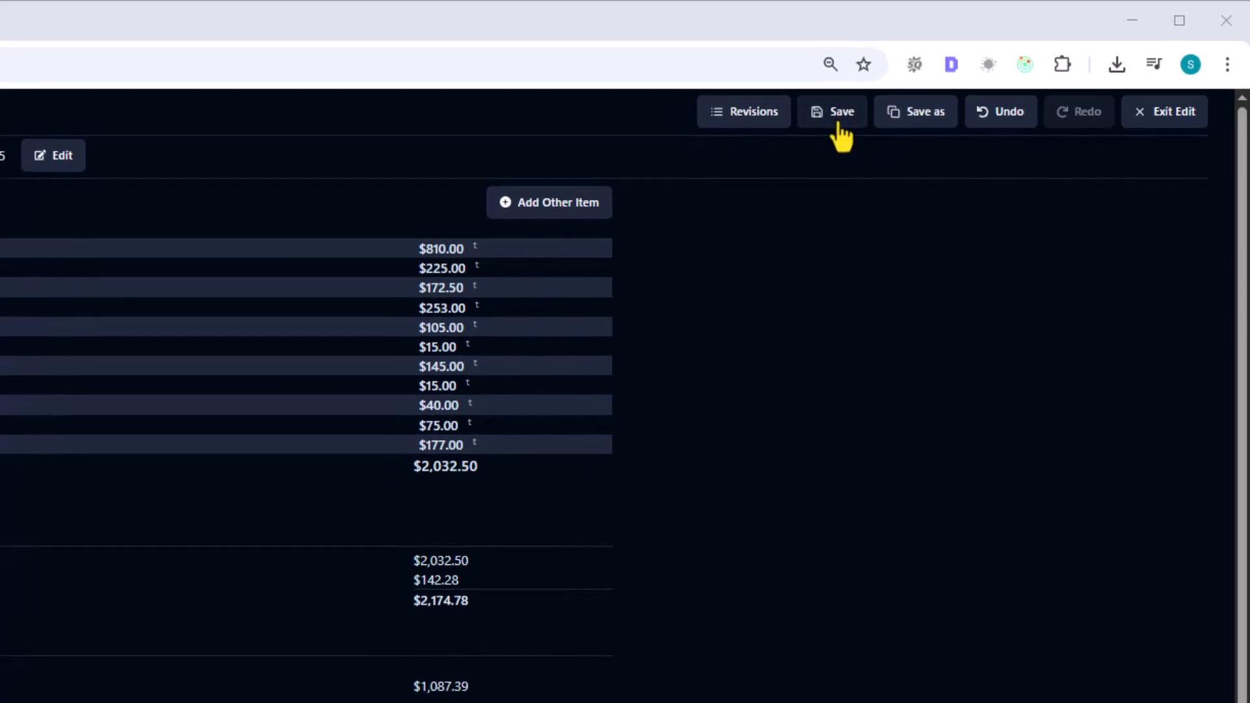
Save the quote and exit editing, confirming the cancellation of edit mode
left_click(830, 124)
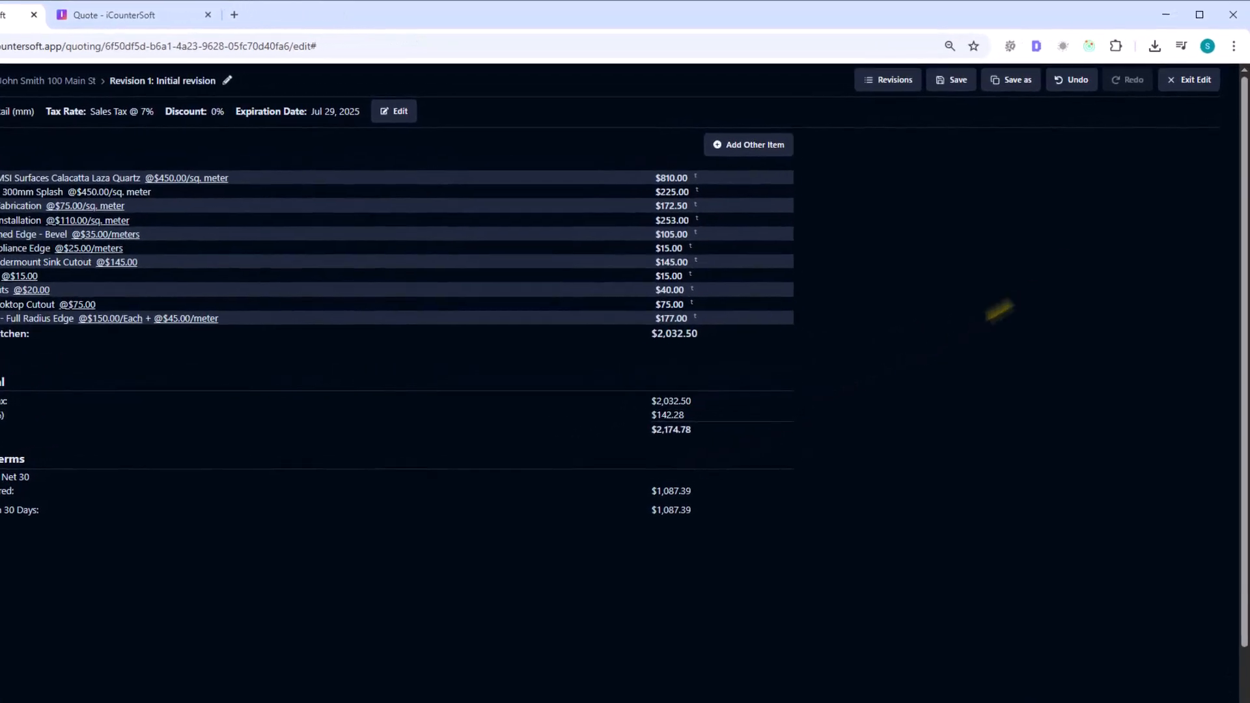
left_click(1186, 92)
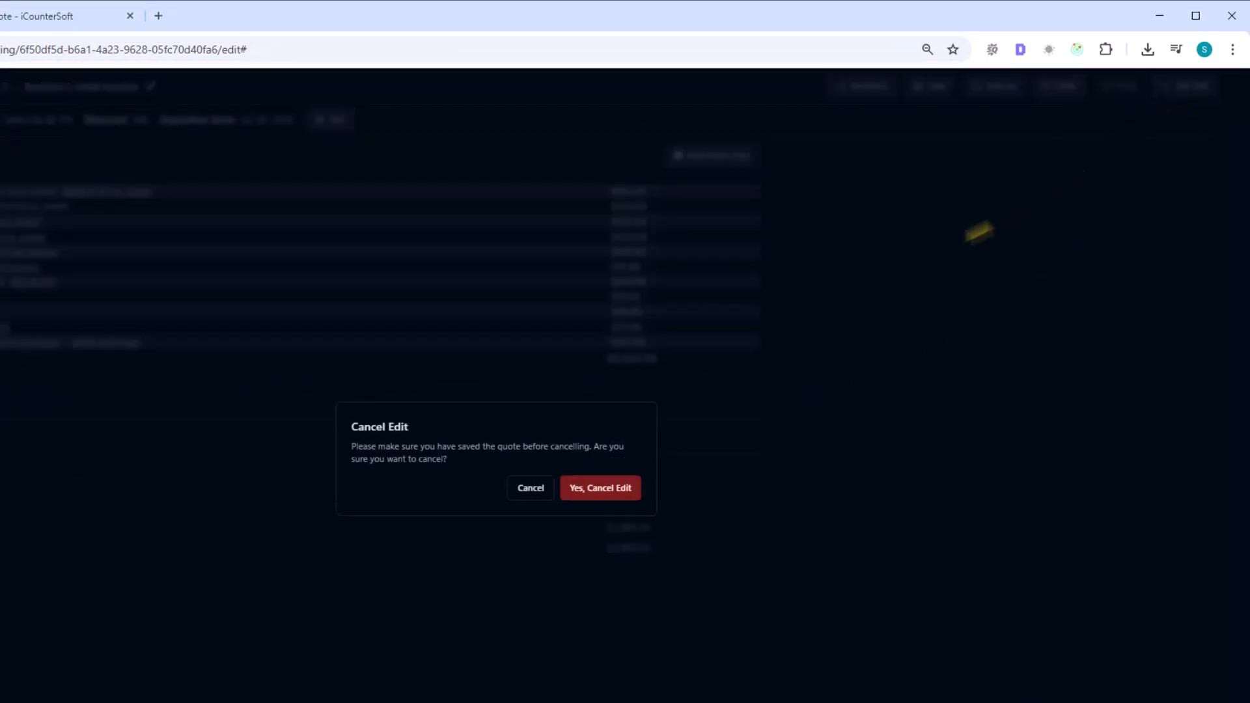
left_click(598, 496)
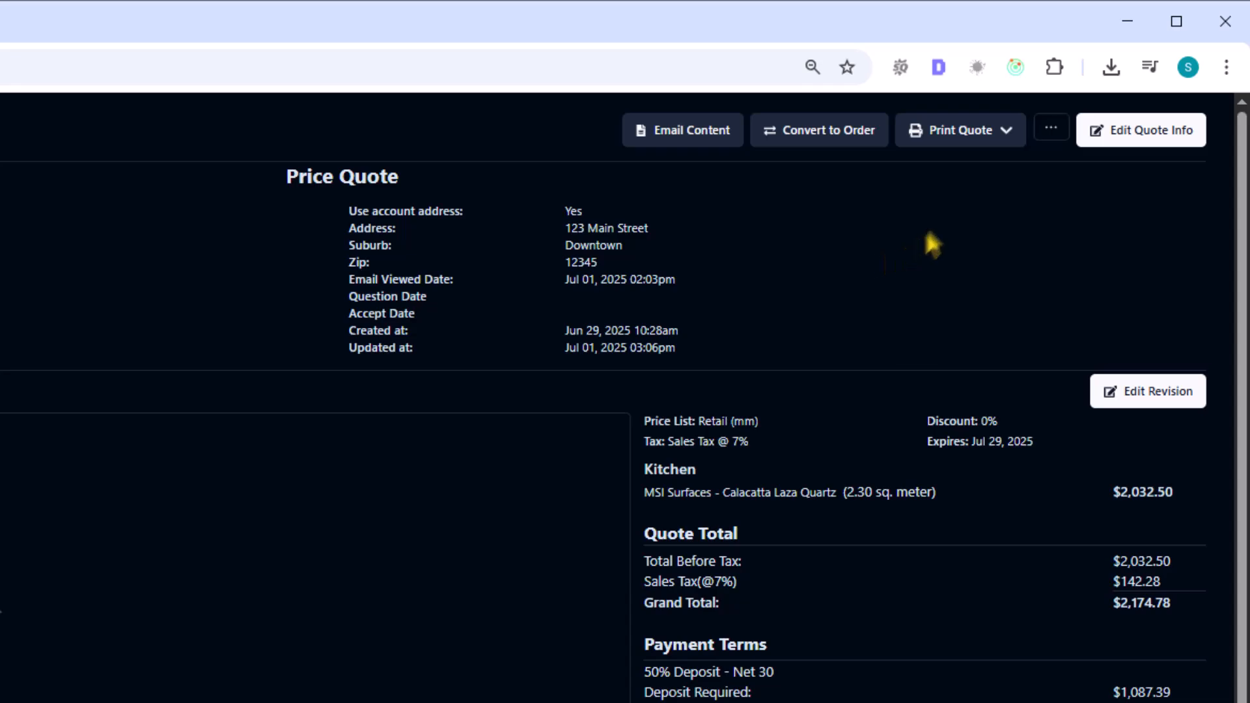
Preview the quote's Standard Print layout, check the available print destinations, and cancel printing
left_click(1007, 134)
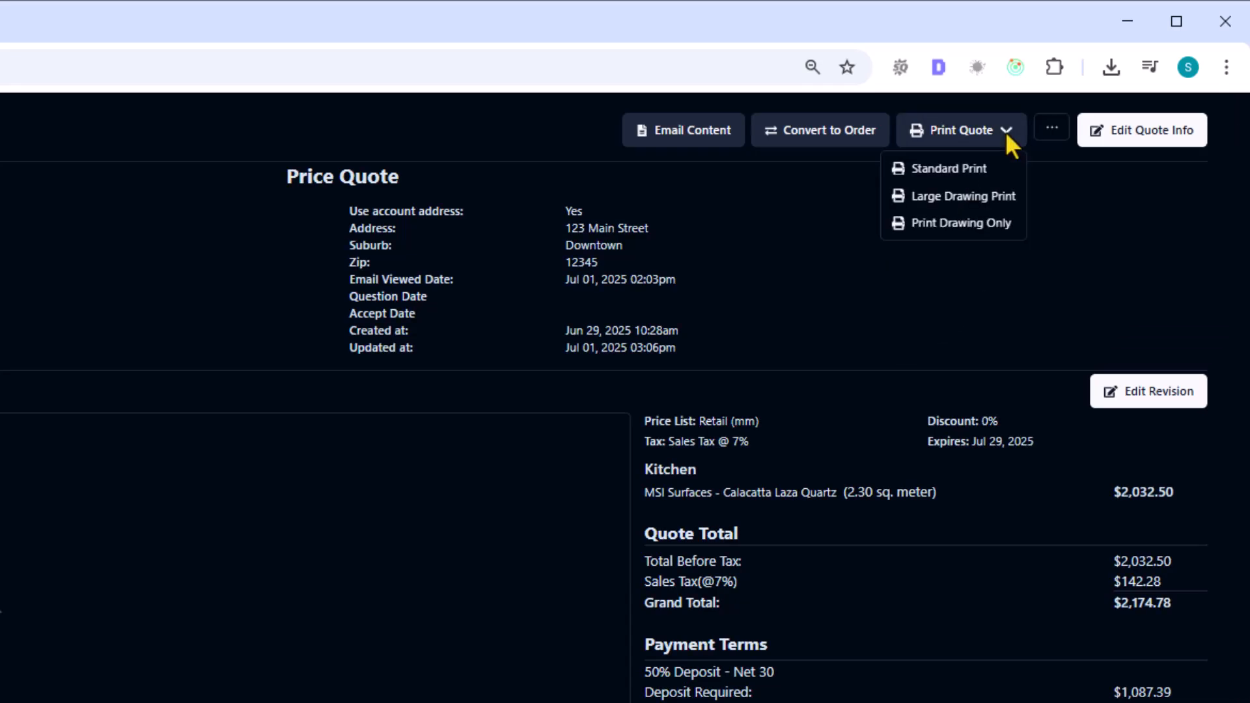
left_click(966, 172)
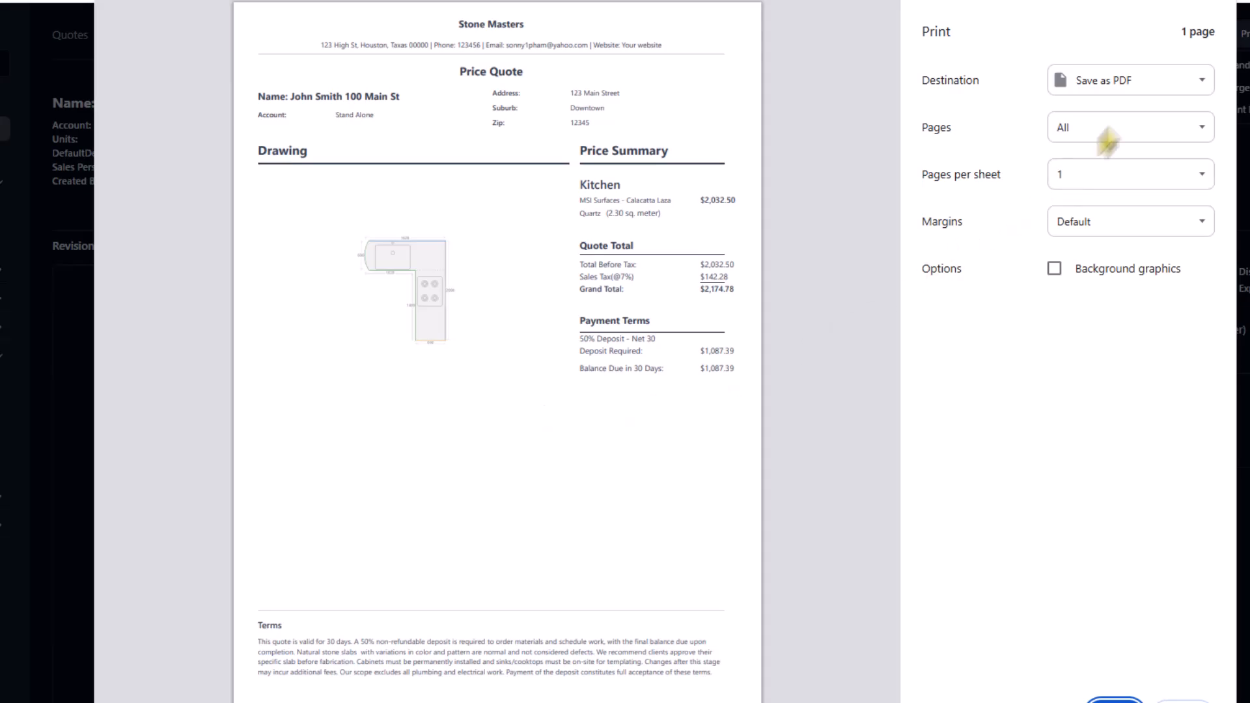
left_click(1147, 82)
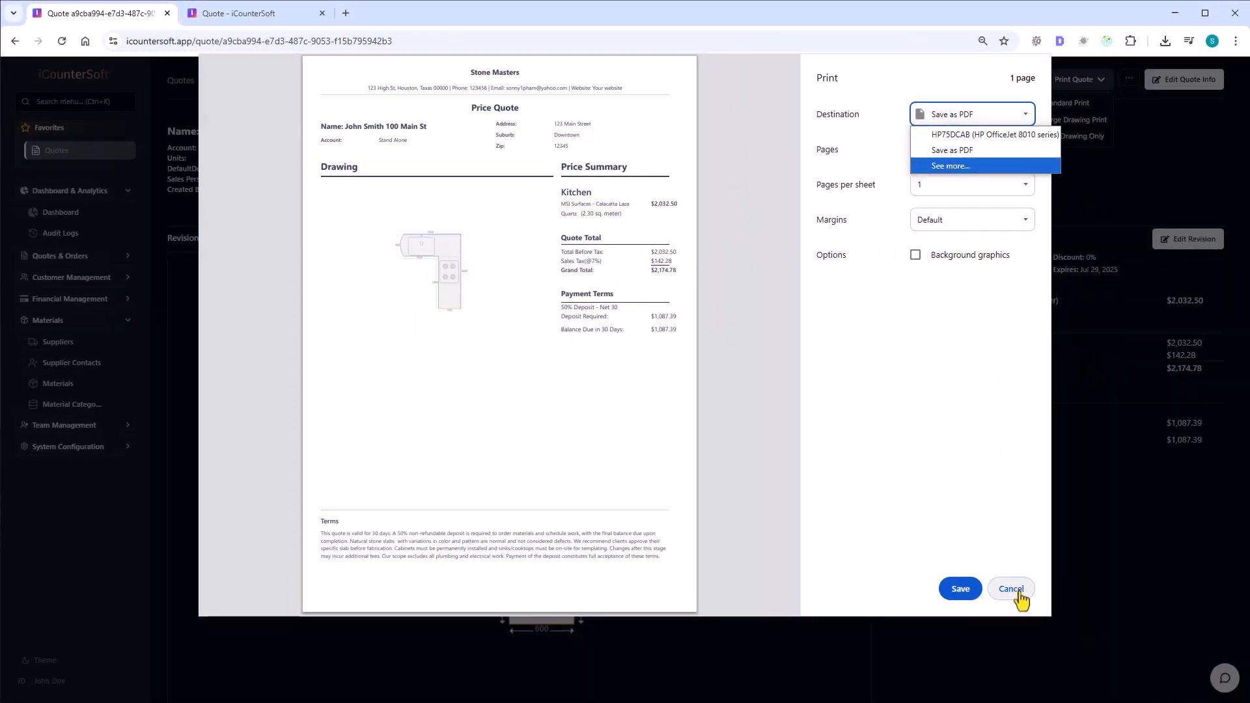
left_click(1012, 590)
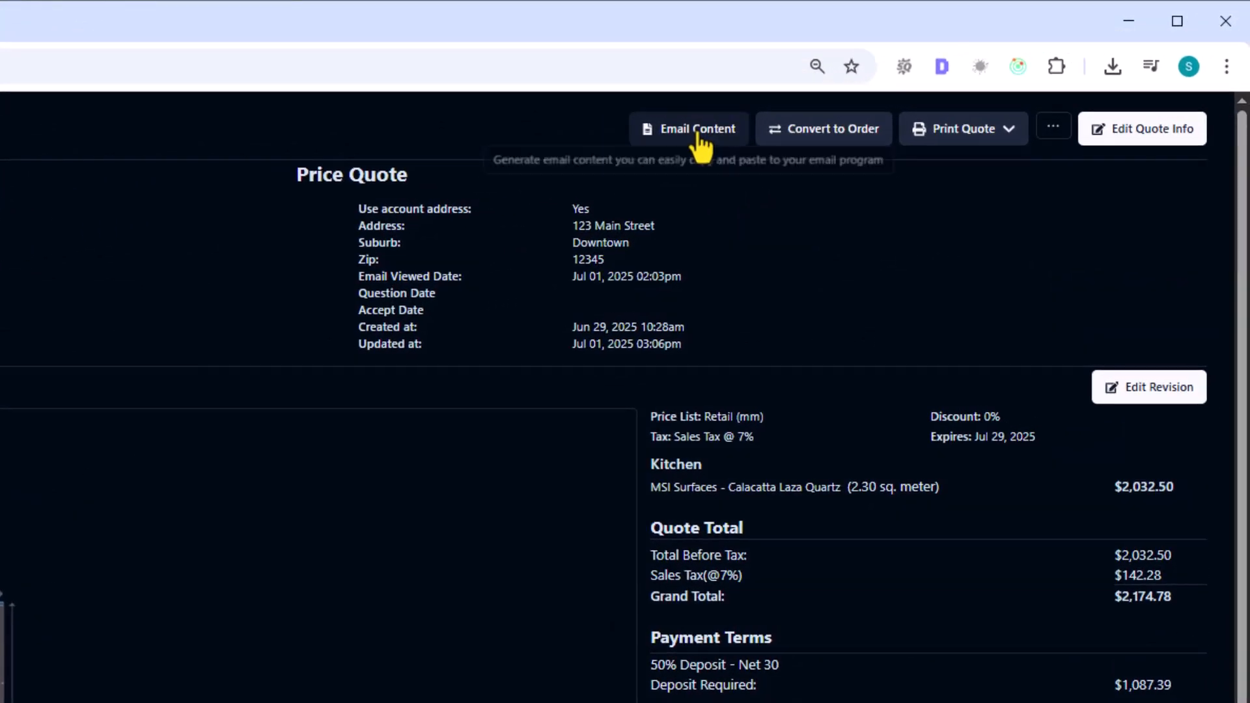
Generate the client email content for the quote with the Standard Template (Default)
left_click(698, 137)
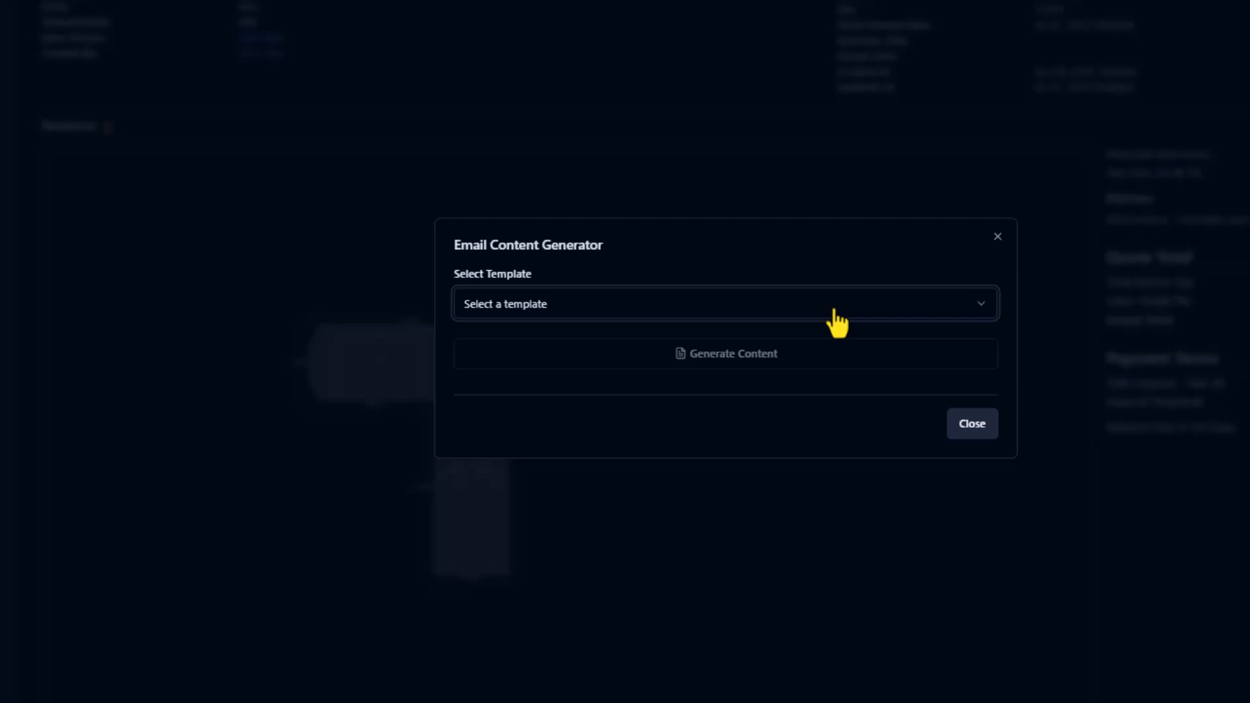
left_click(837, 319)
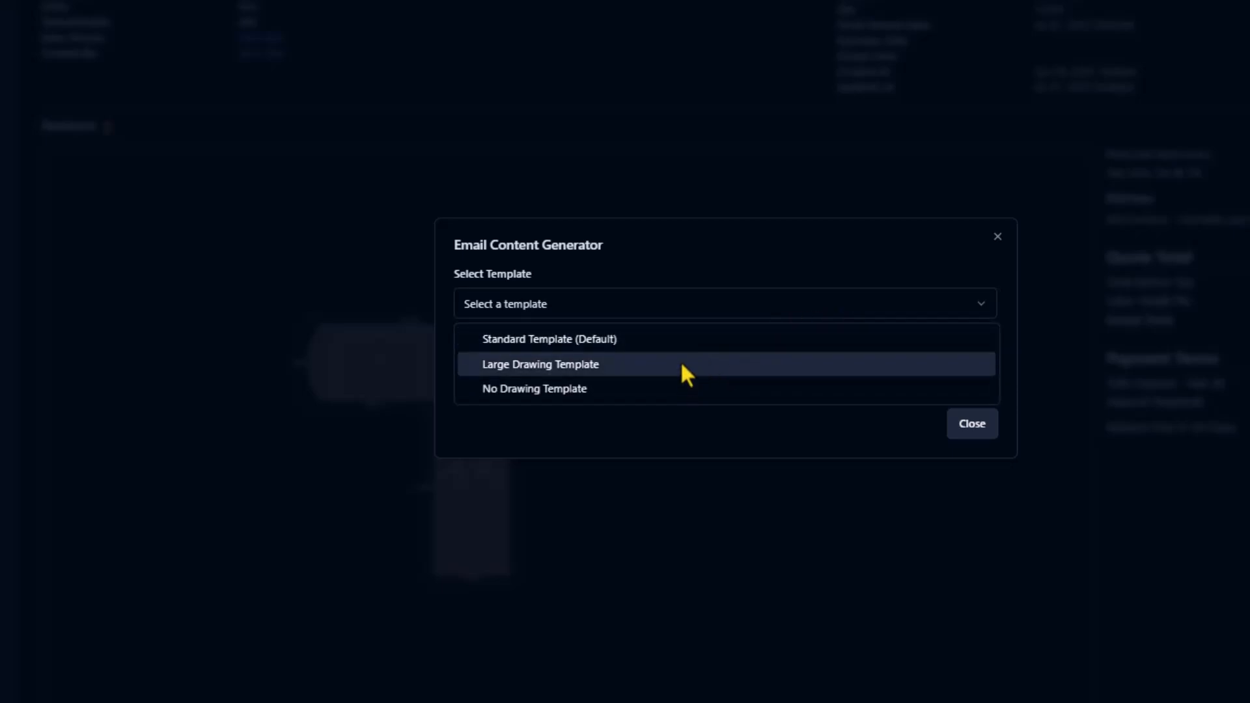
left_click(687, 343)
left_click(780, 355)
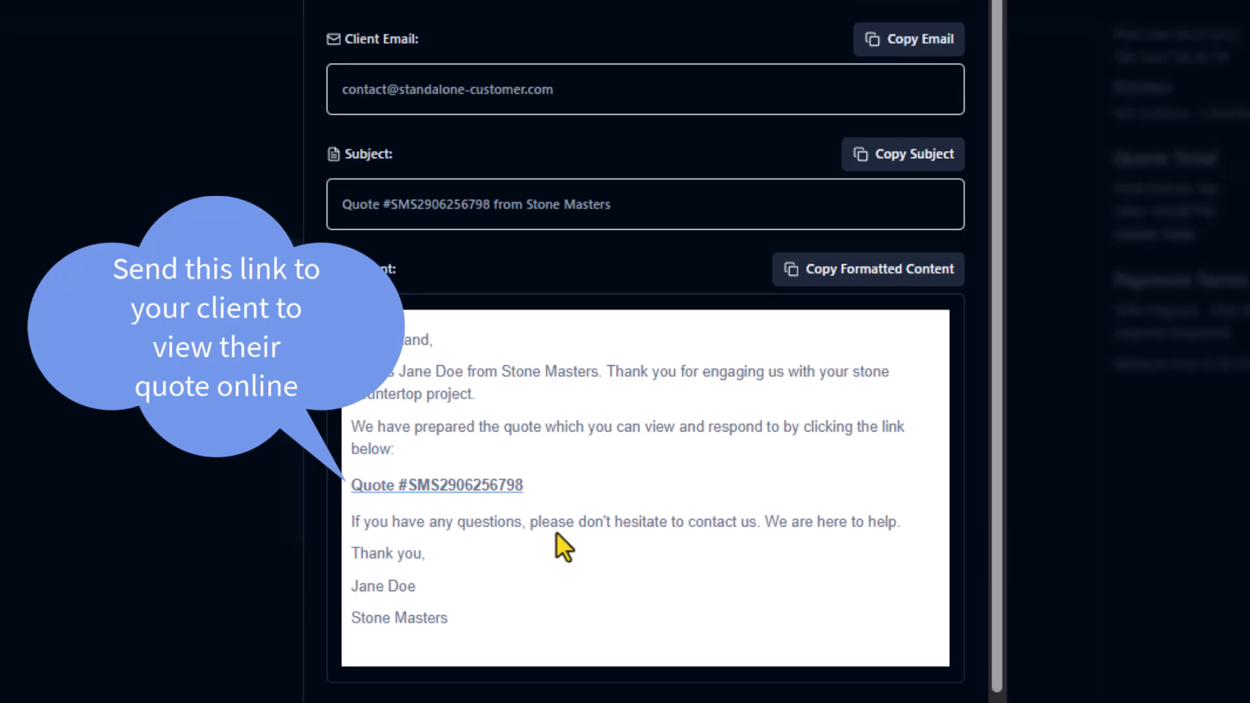
Copy the online quote link from the generated email and open it in a new browser tab
right_click(505, 487)
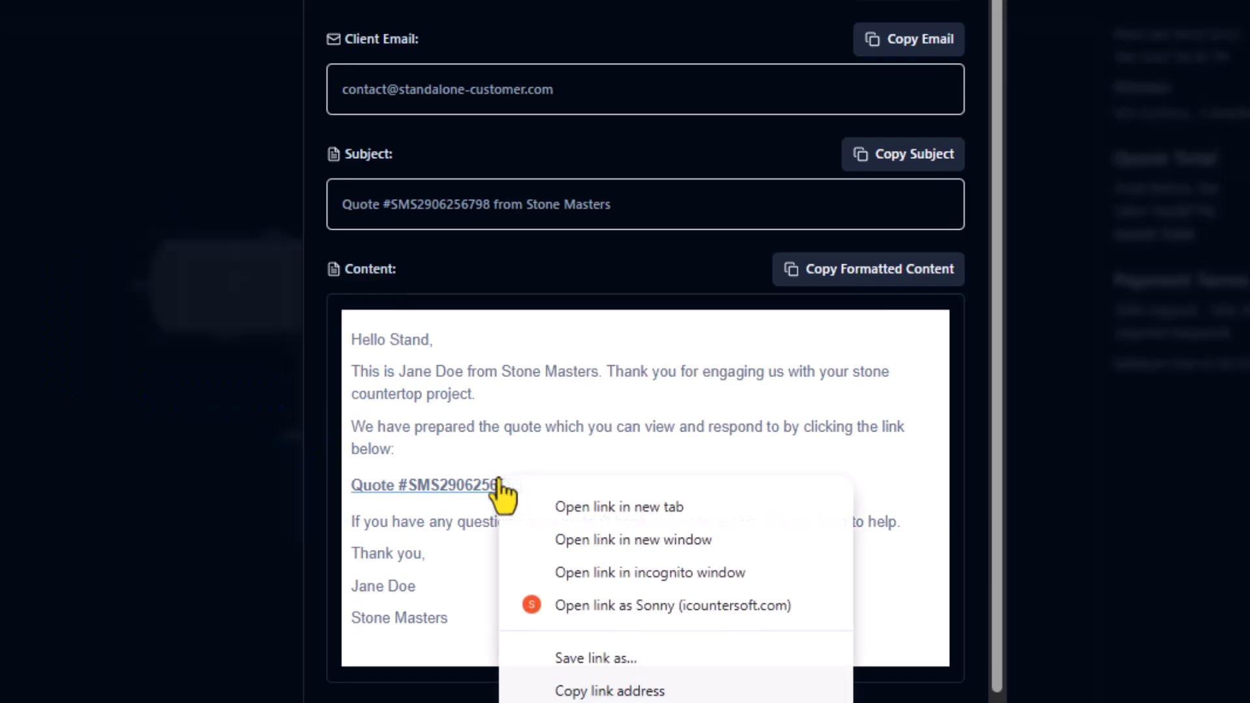
left_click(651, 684)
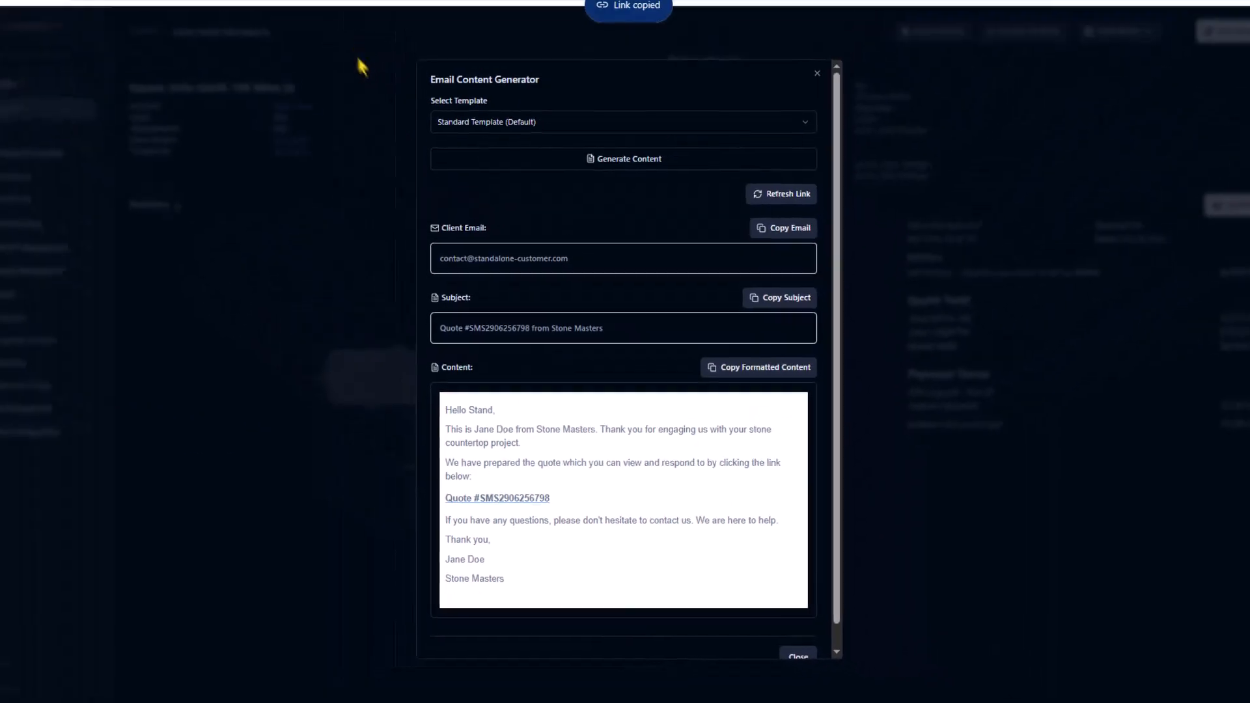
left_click(350, 15)
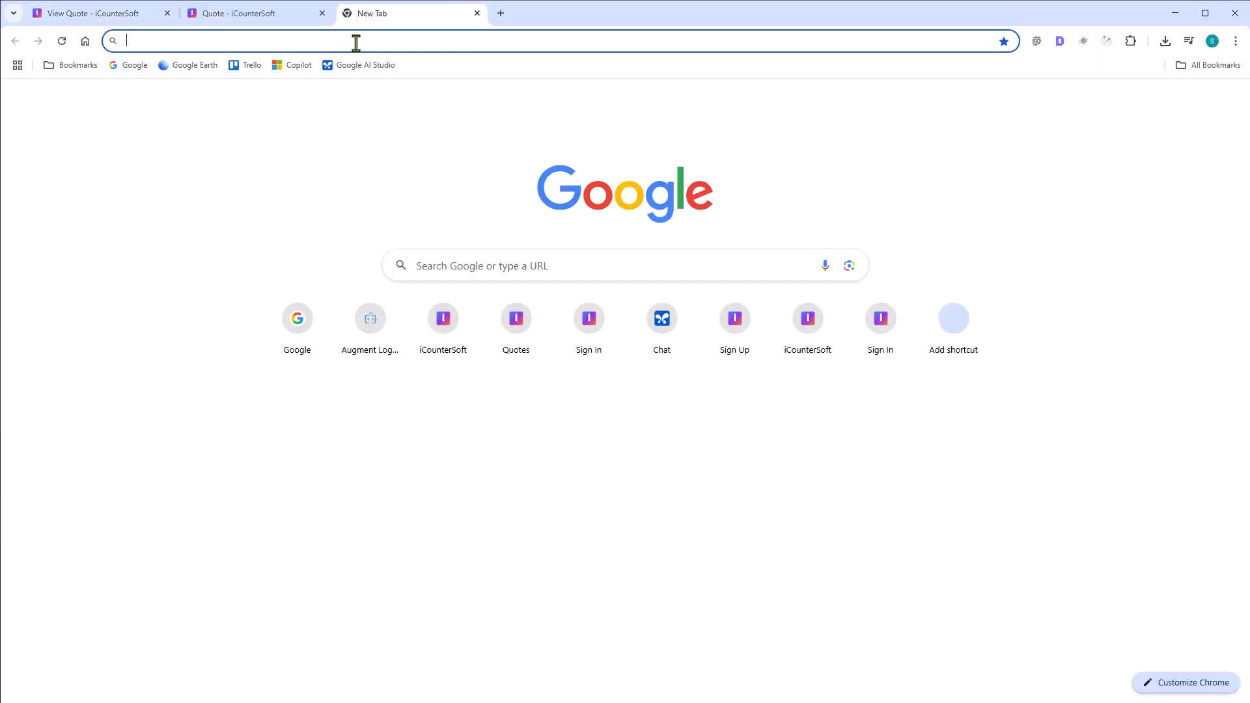
key("ctrl+v")
key("Return")
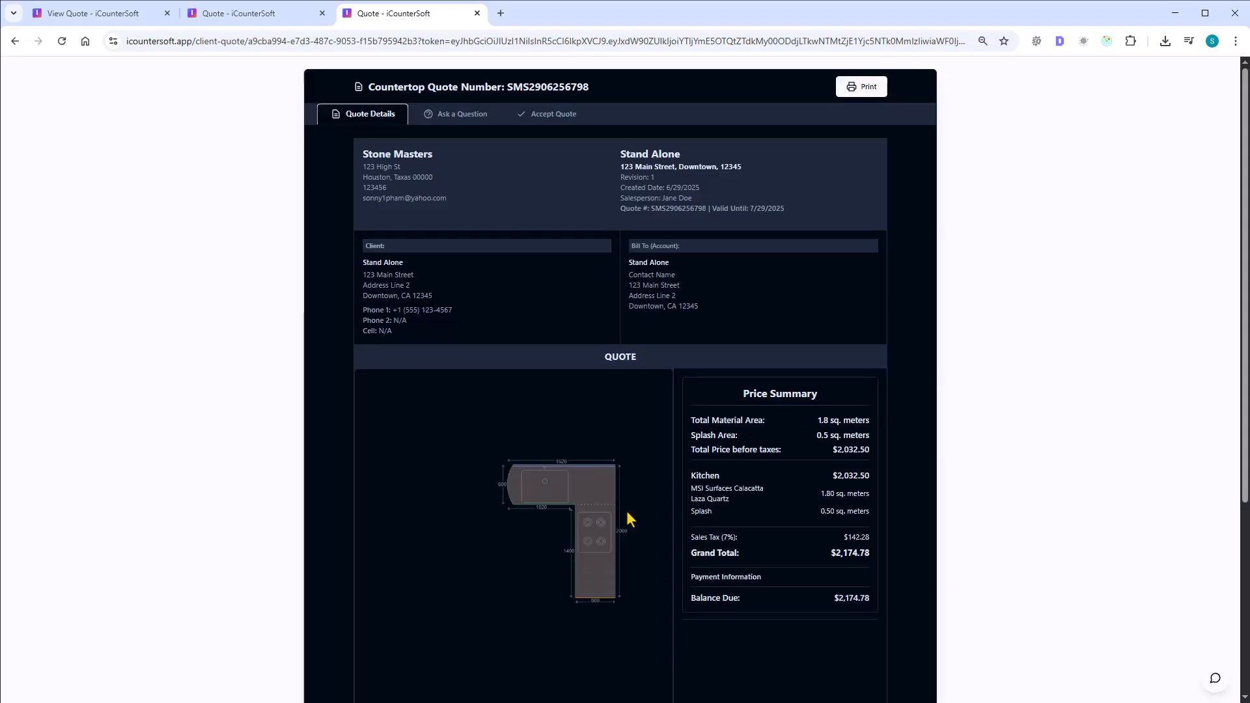
Review the client page's Ask a Question and Accept Quote forms, and return to the quote details
left_click(459, 113)
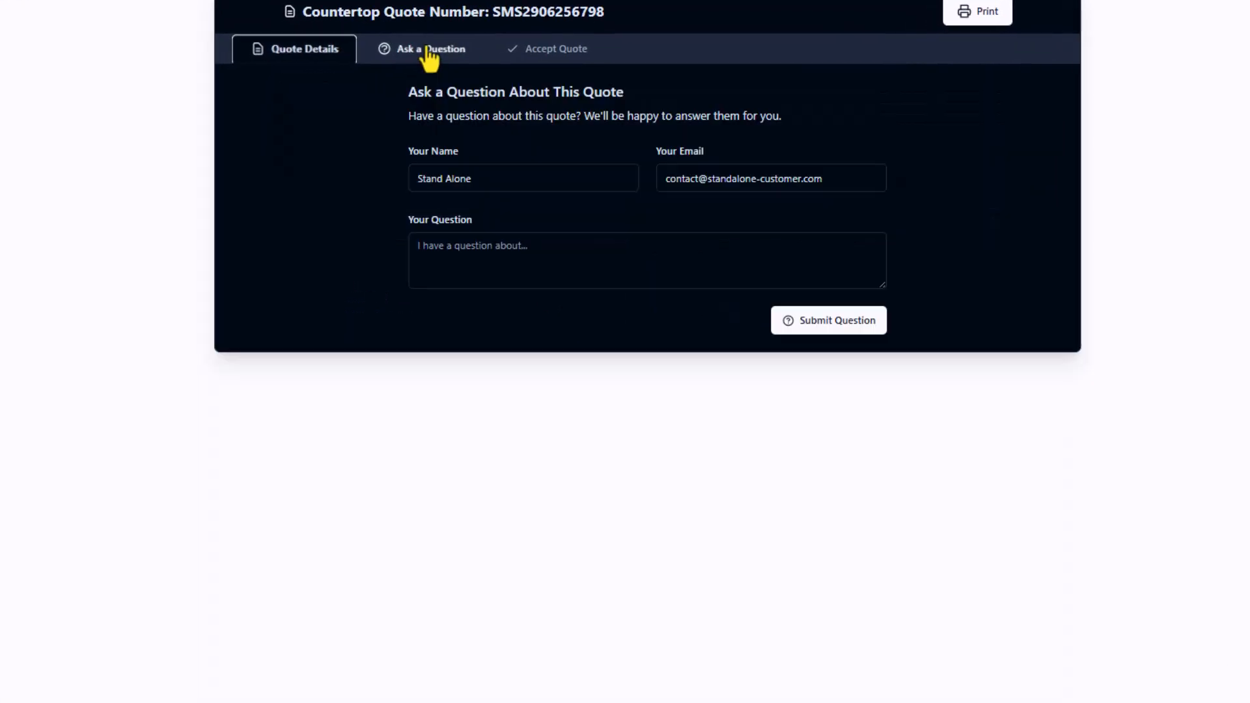
left_click(564, 51)
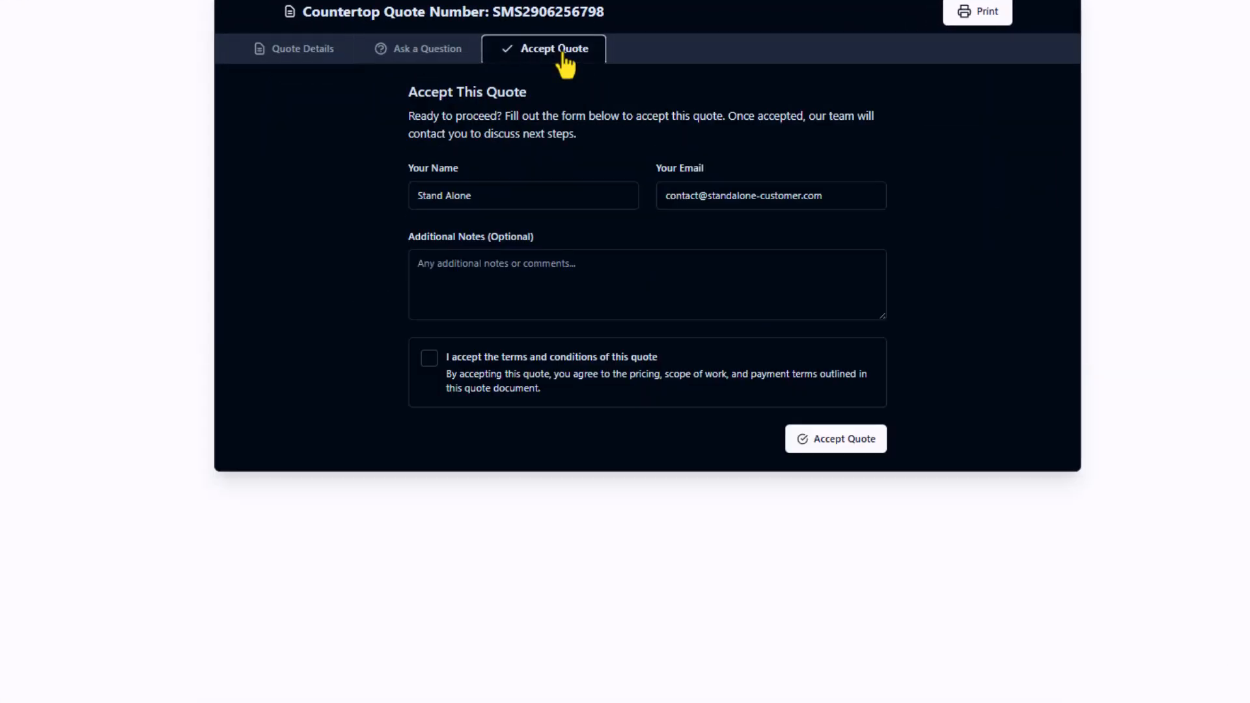
left_click(304, 58)
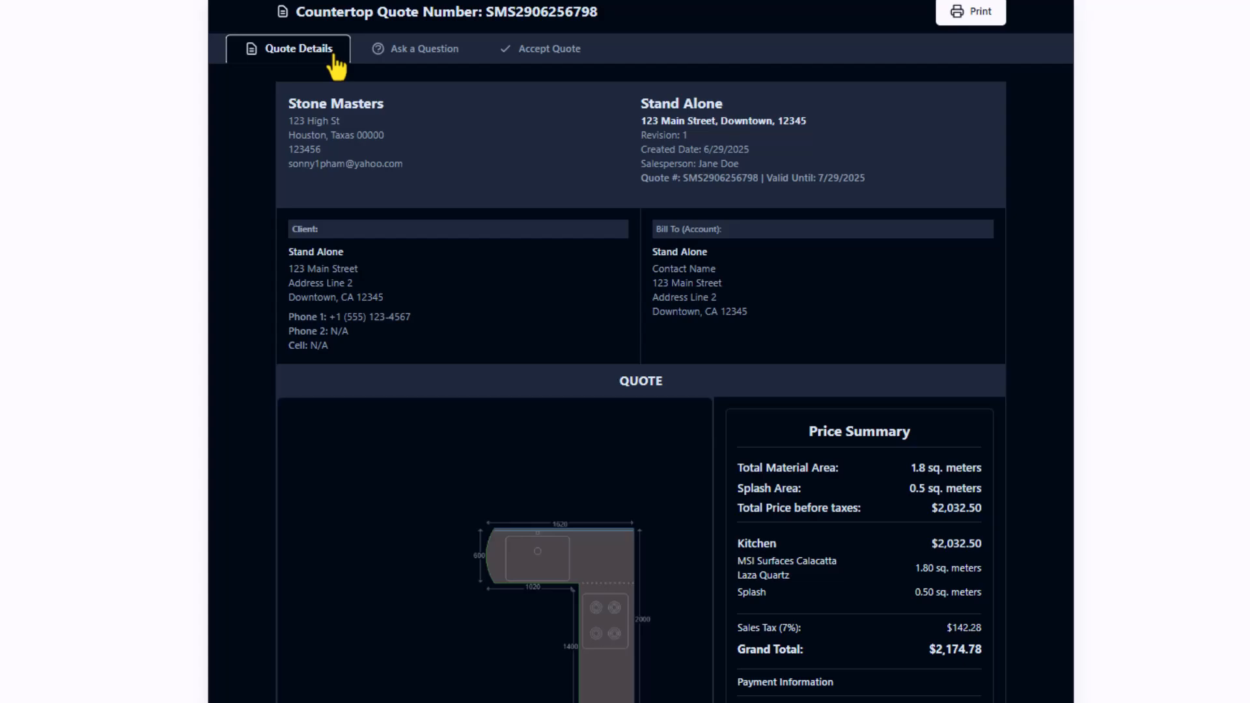
Return to the internal quote page, close the email content generator, and check the Email Viewed Date
left_click(96, 14)
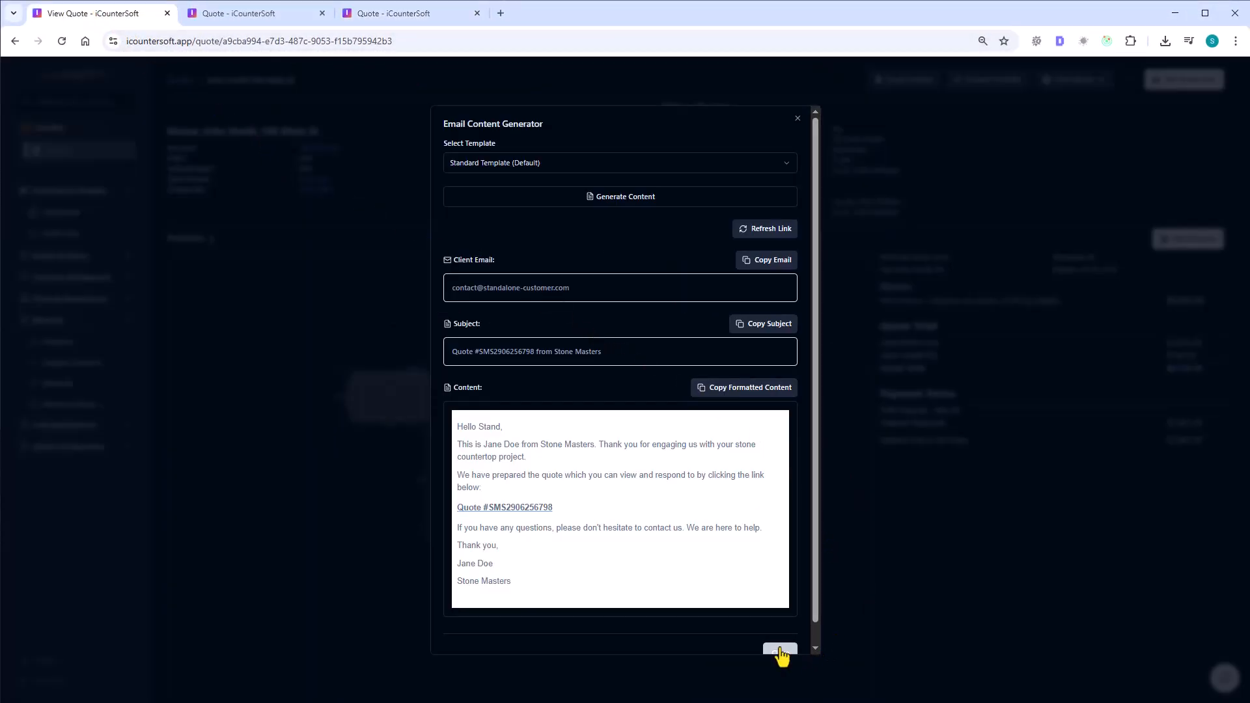
left_click(870, 327)
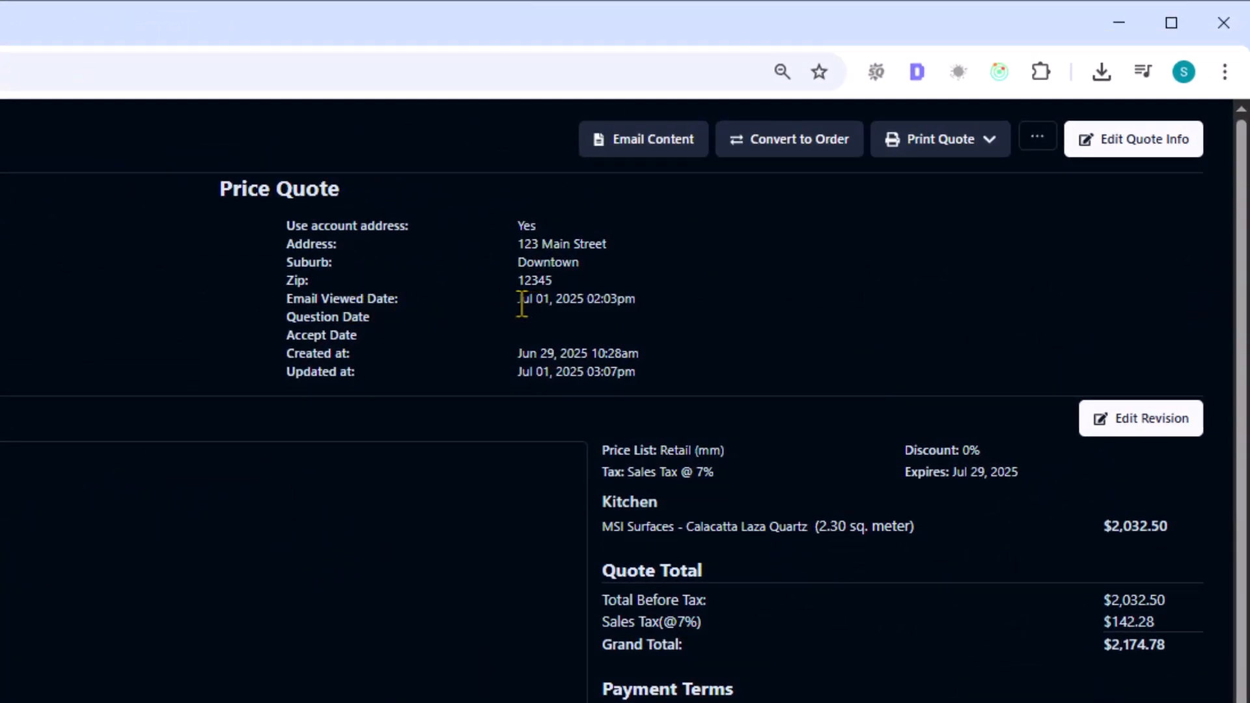
left_click_drag(523, 301, 645, 299)
left_click(590, 326)
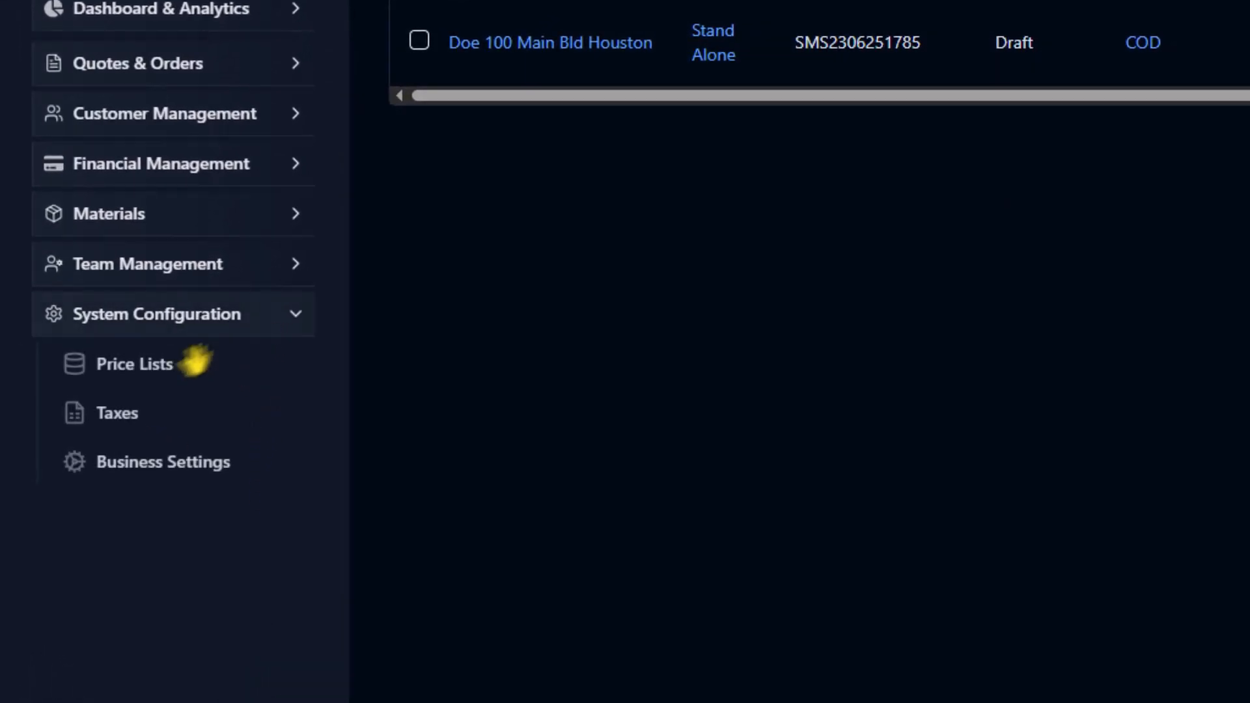
Copy the Retail (mm) price list under the name Retail 2
left_click(133, 366)
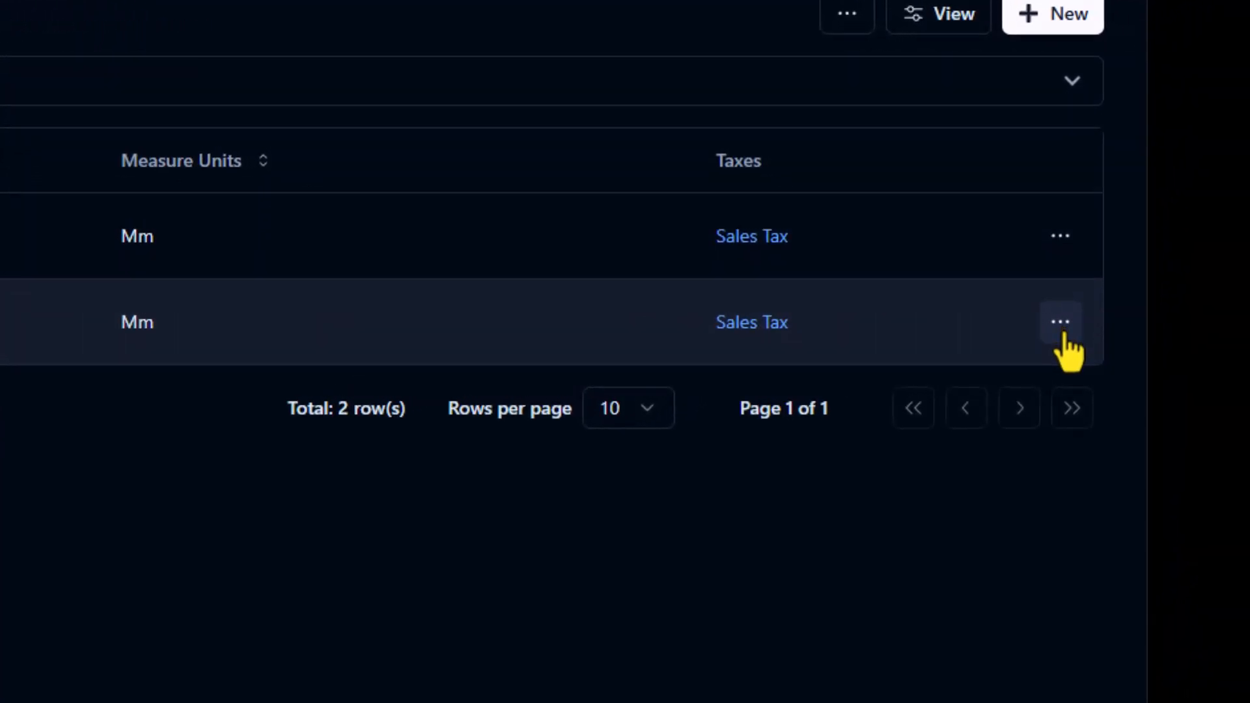
left_click(1064, 331)
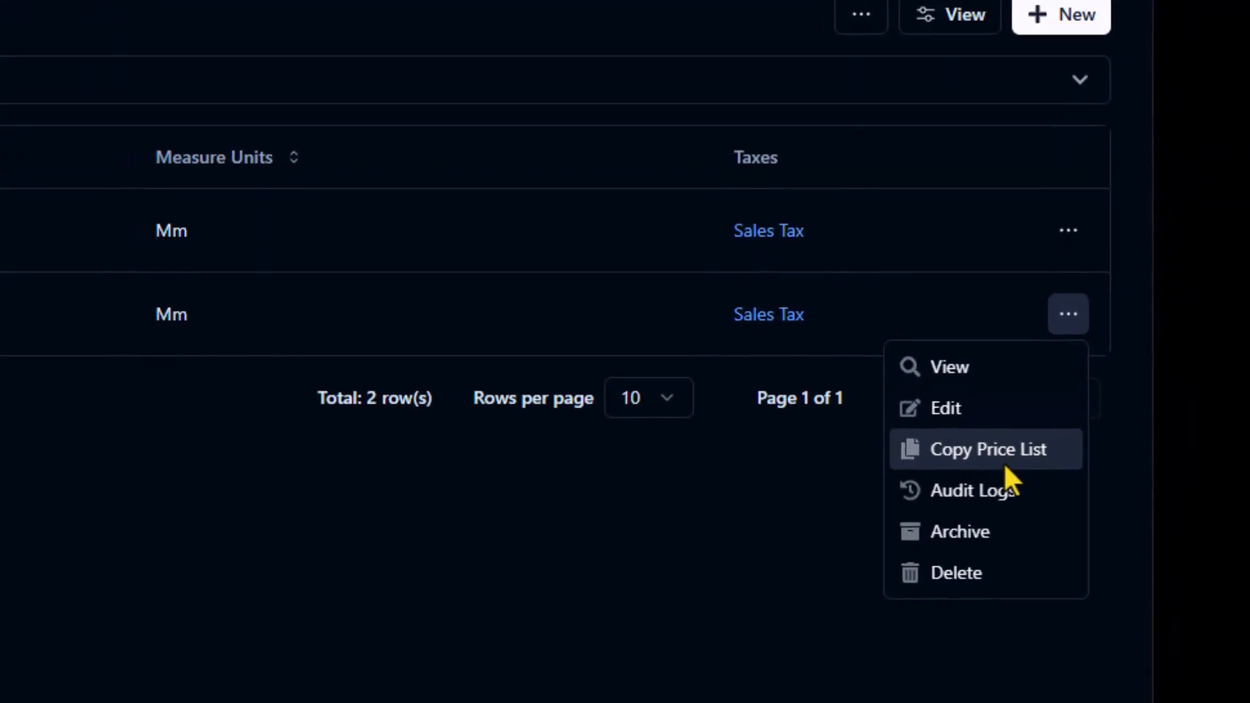
left_click(995, 471)
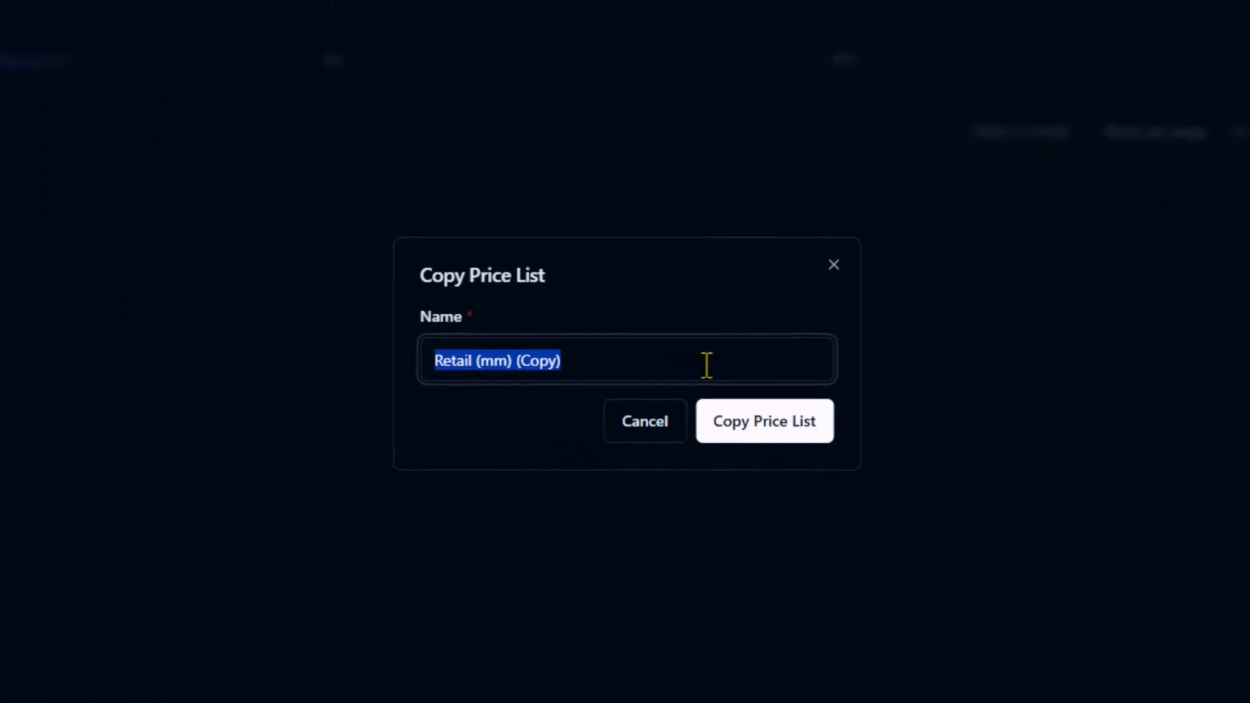
type("Retail 2")
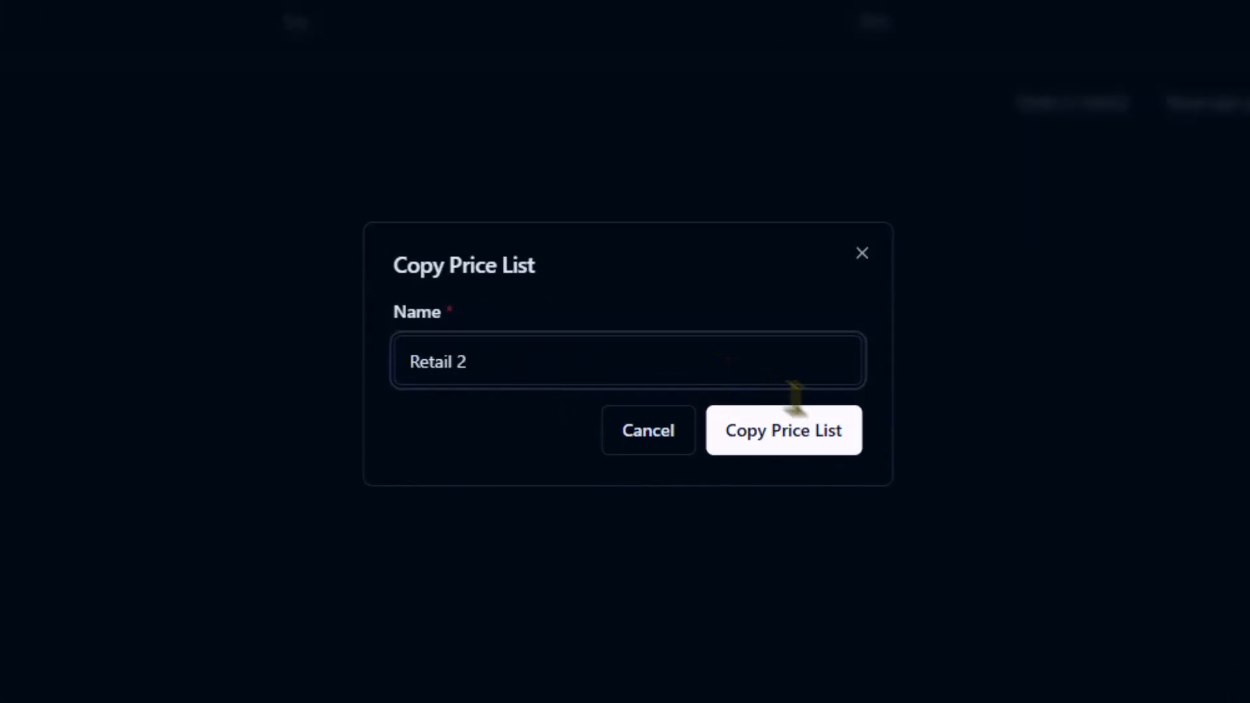
left_click(809, 440)
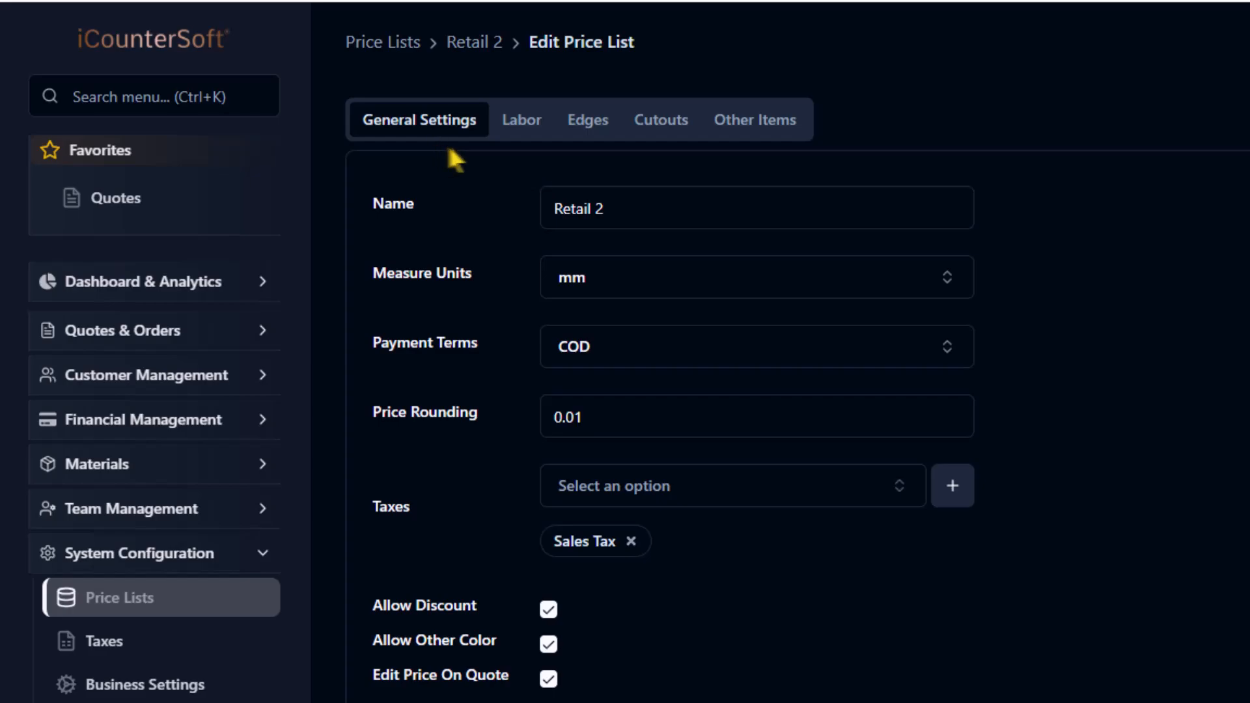
Examine the Labor, Edges, Cutouts and Other Items settings of the Retail 2 price list
left_click(522, 130)
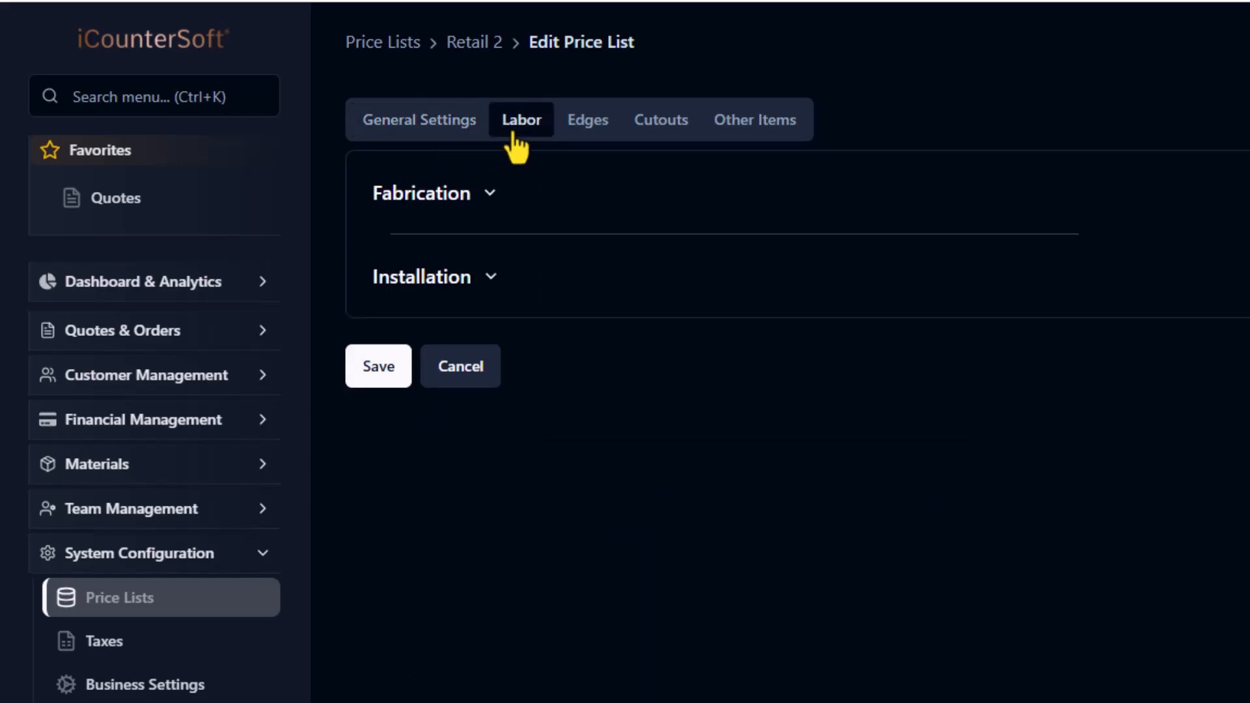
left_click(597, 134)
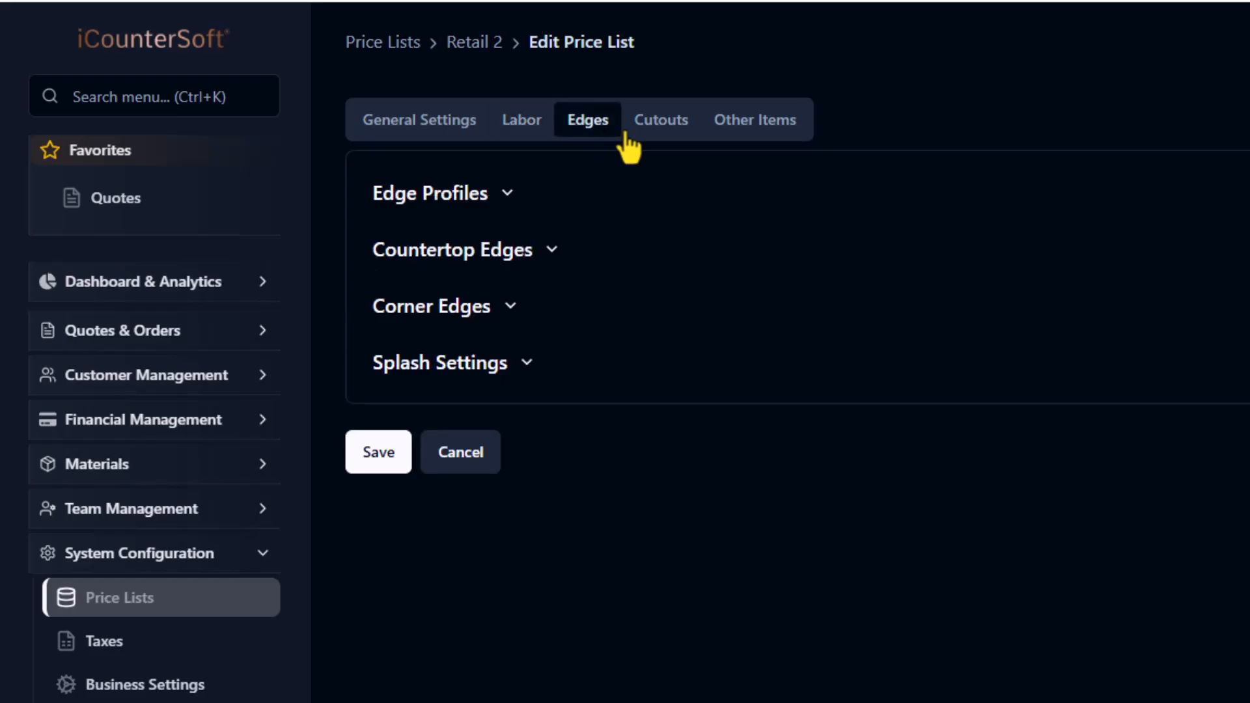
left_click(648, 133)
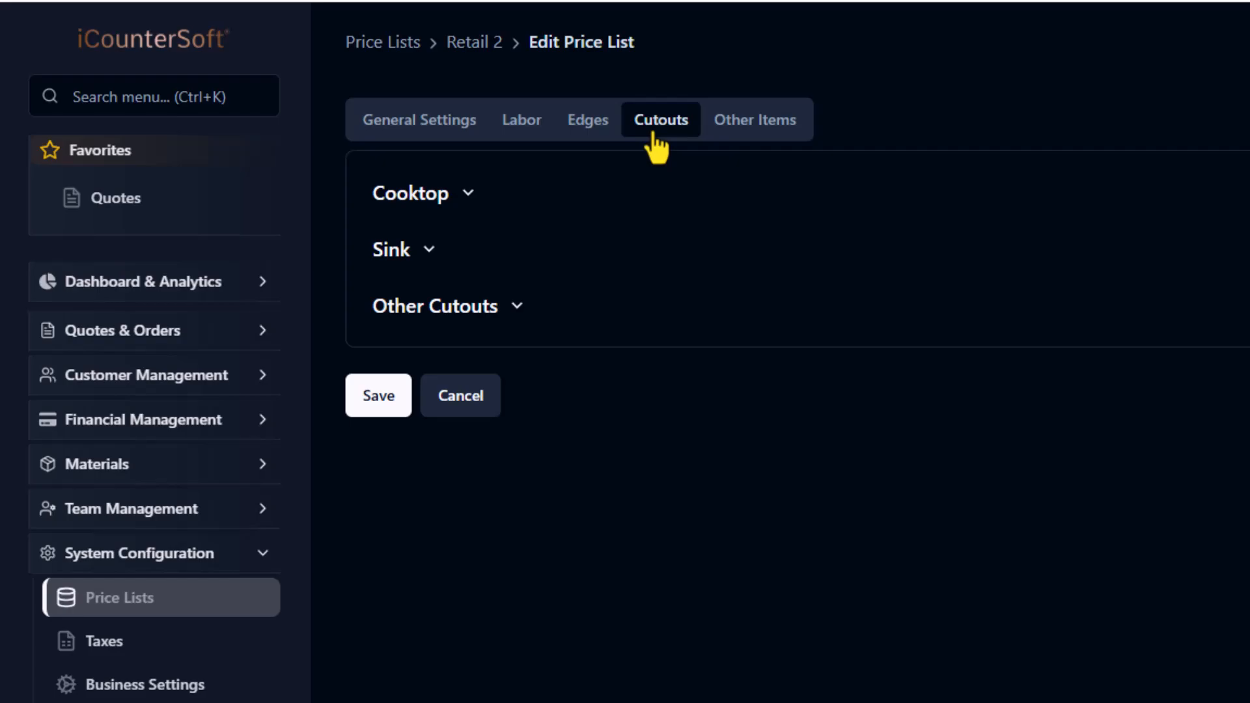
left_click(748, 134)
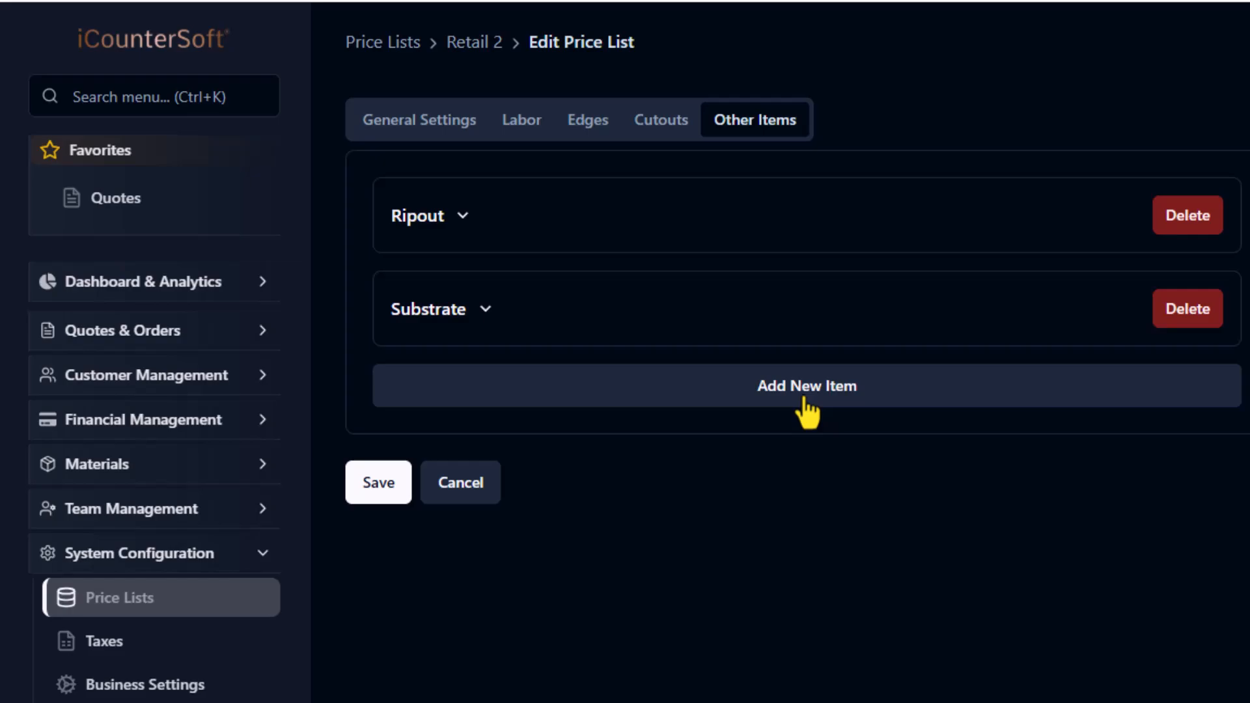
Set the price of cooktop cutouts with a 900 mm maximum dimension to $80 in the Retail 2 price list
left_click(658, 131)
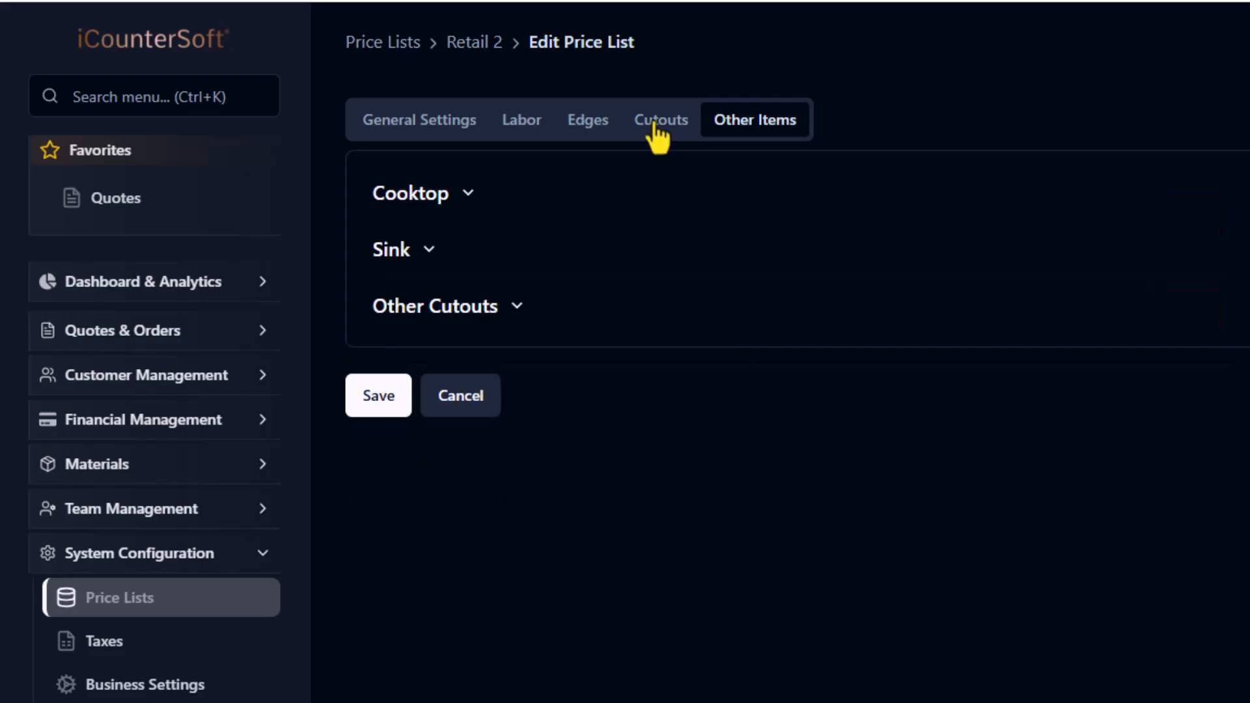
left_click(438, 199)
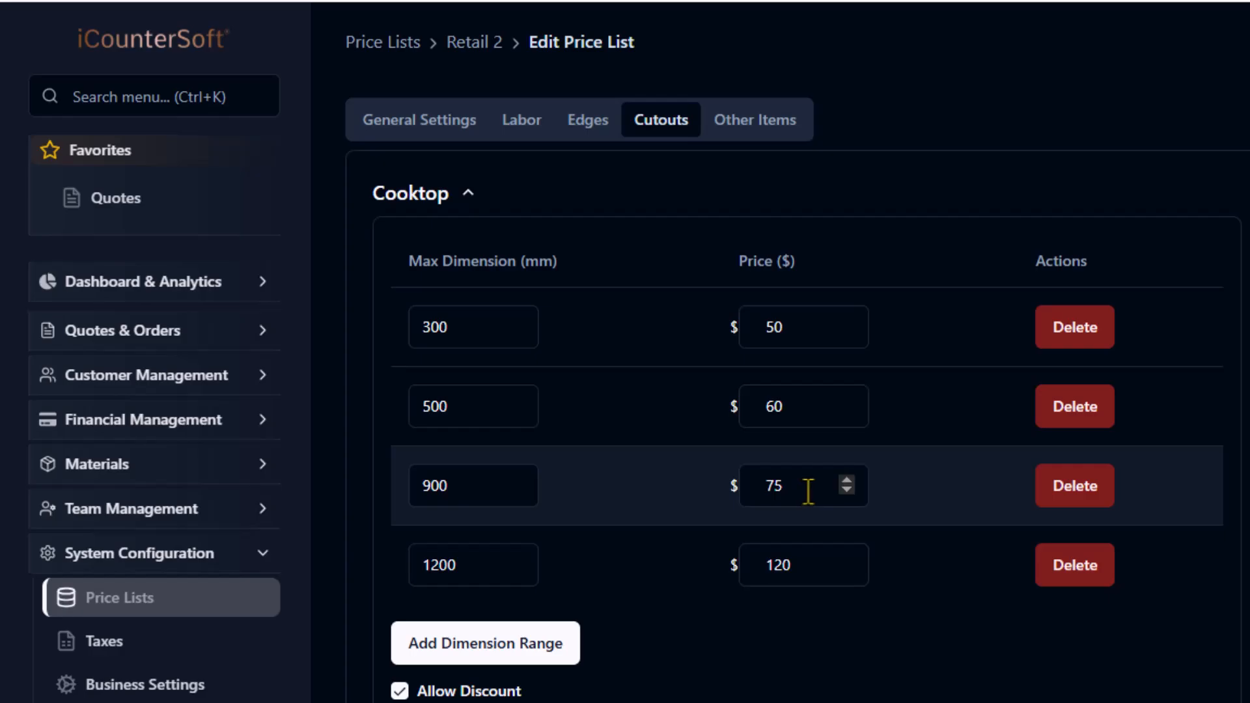
left_click_drag(808, 491, 759, 485)
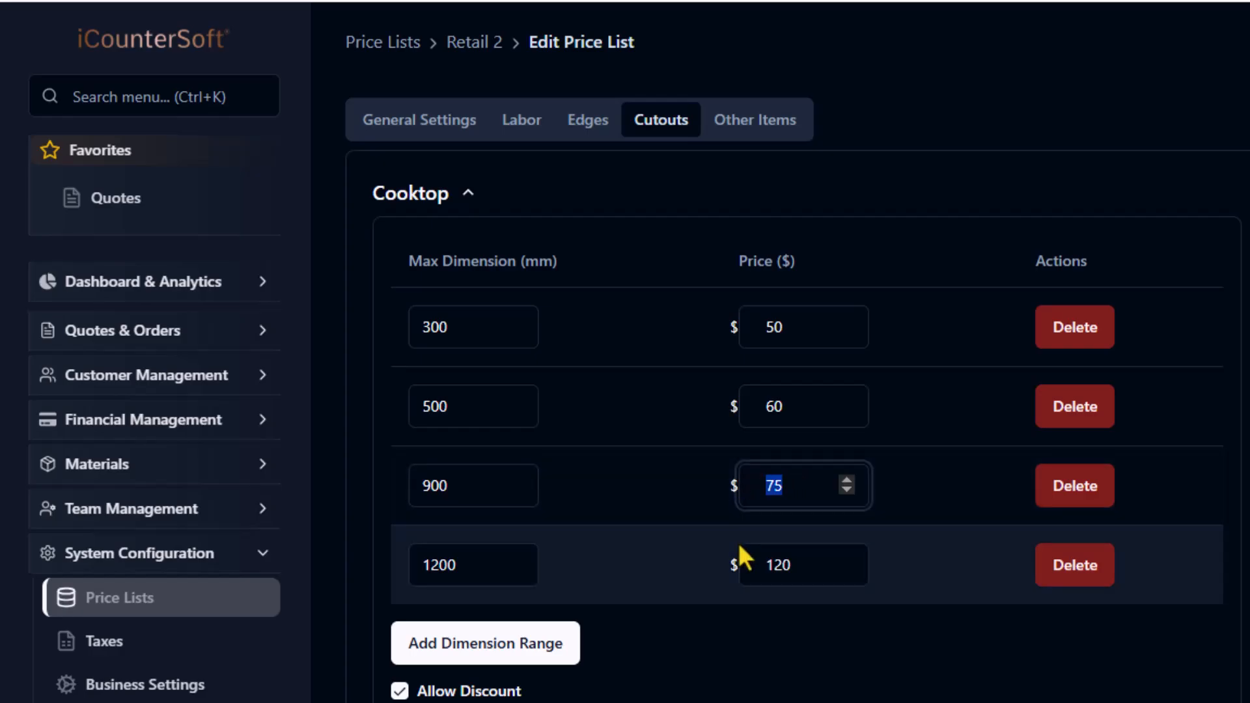
type("80")
key("Tab")
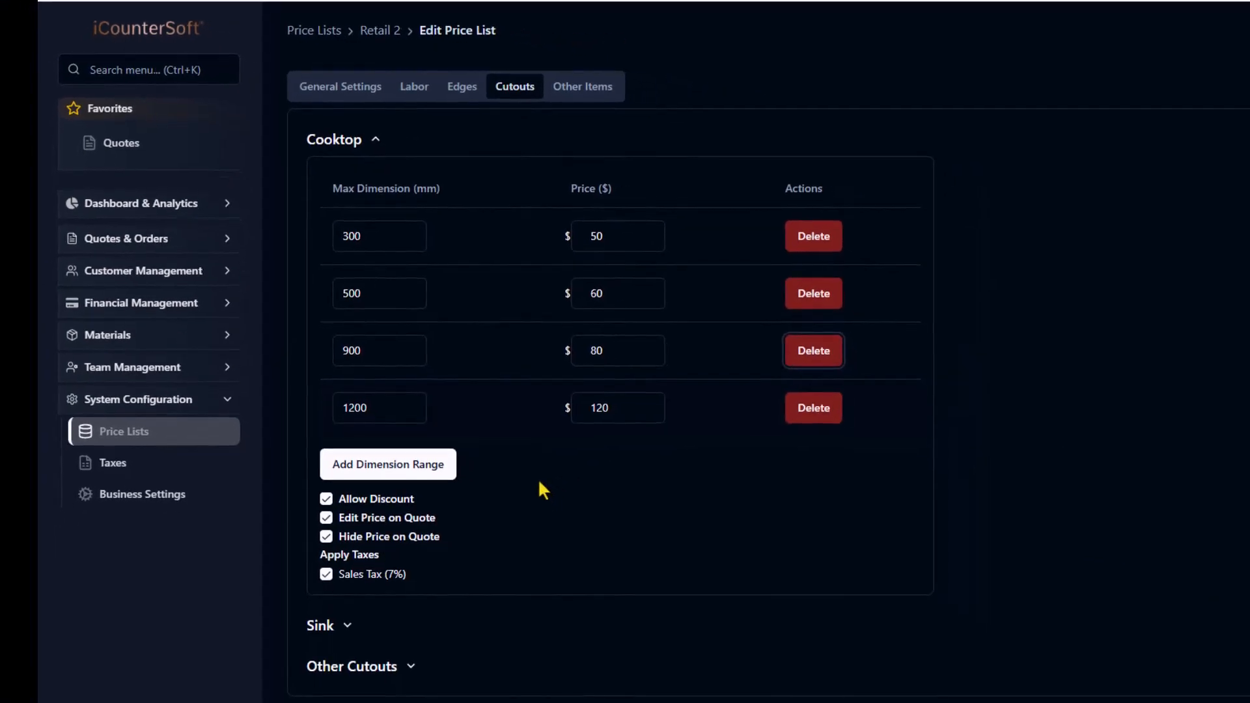
left_click(540, 483)
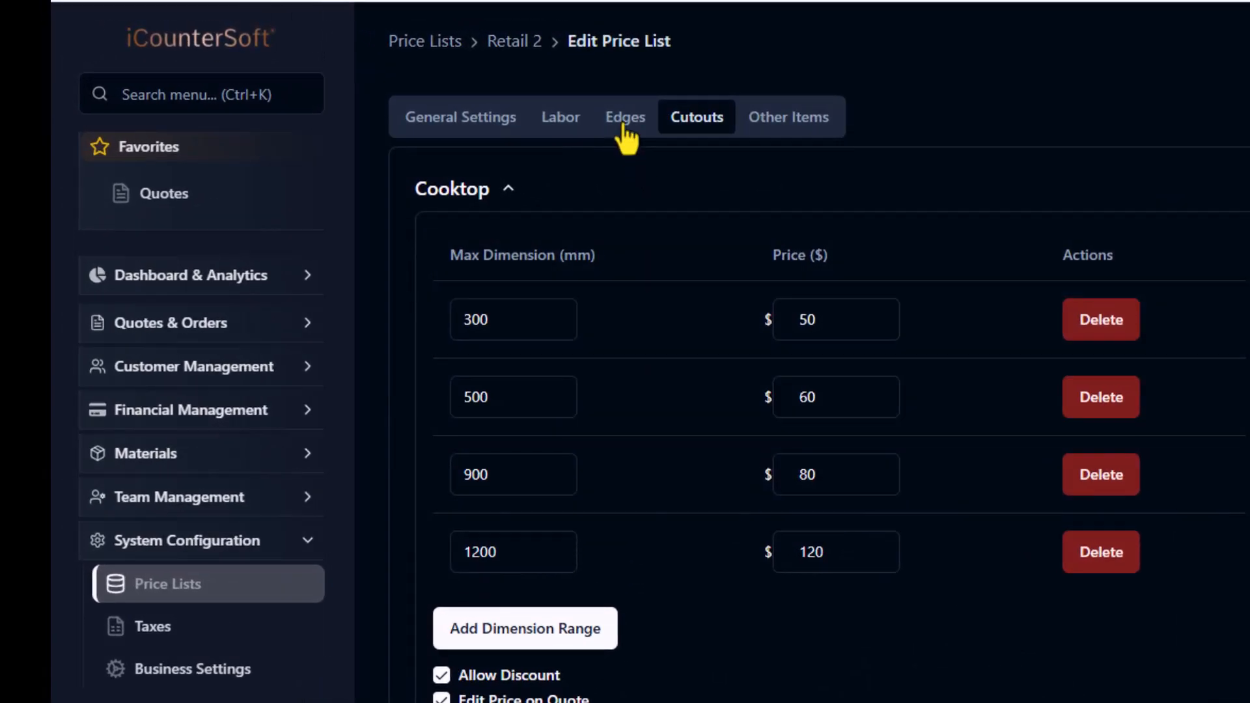
Set the price of the Small Bevel edge profile to $25 in the Retail 2 price list
left_click(623, 128)
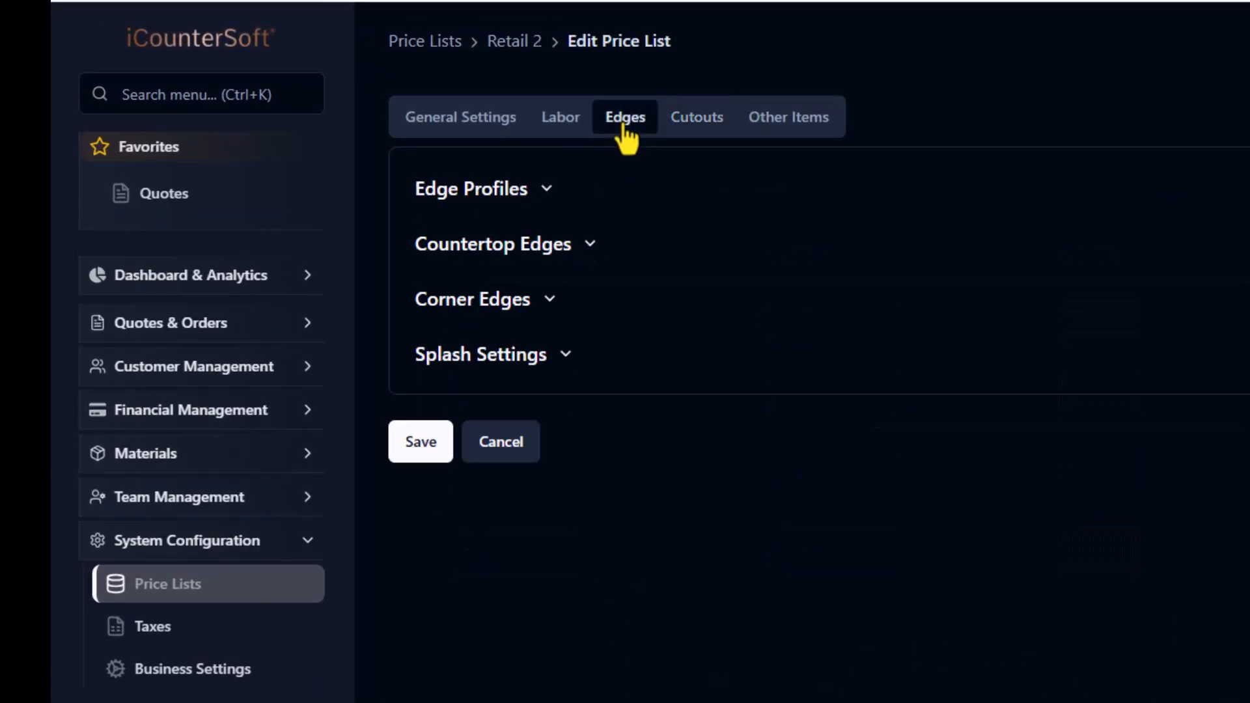
left_click(526, 198)
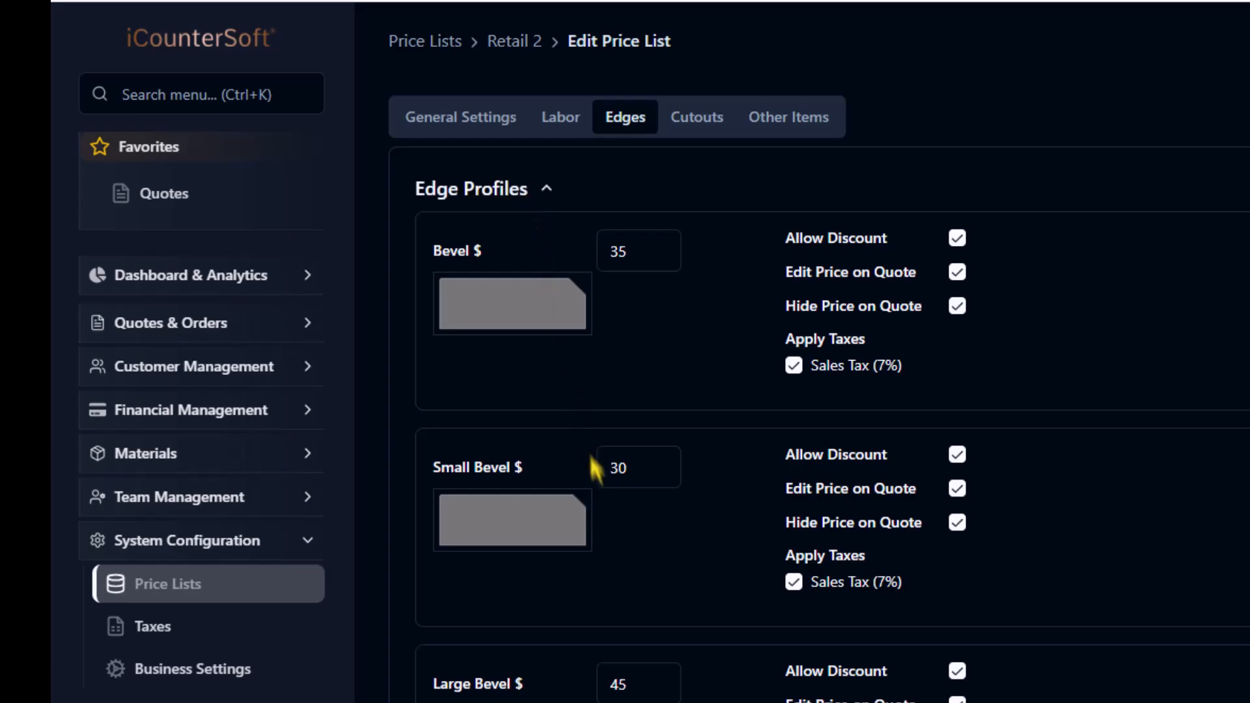
double_click(622, 469)
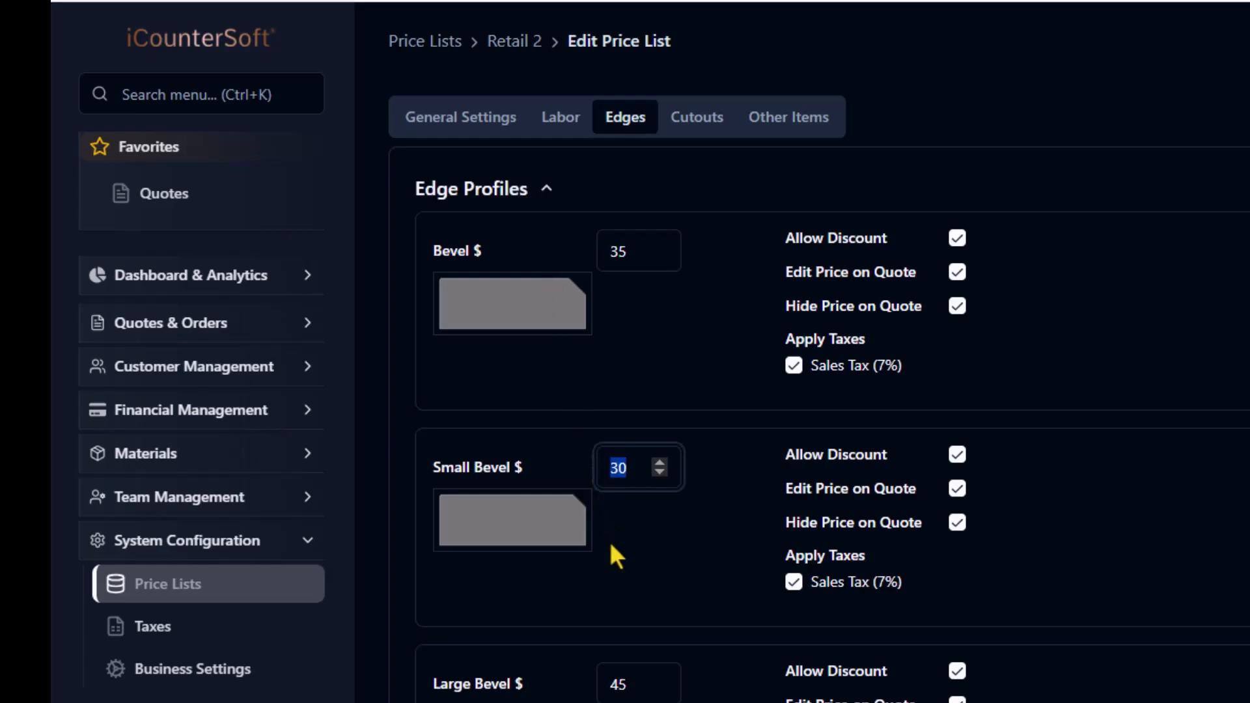
type("25")
key("Tab")
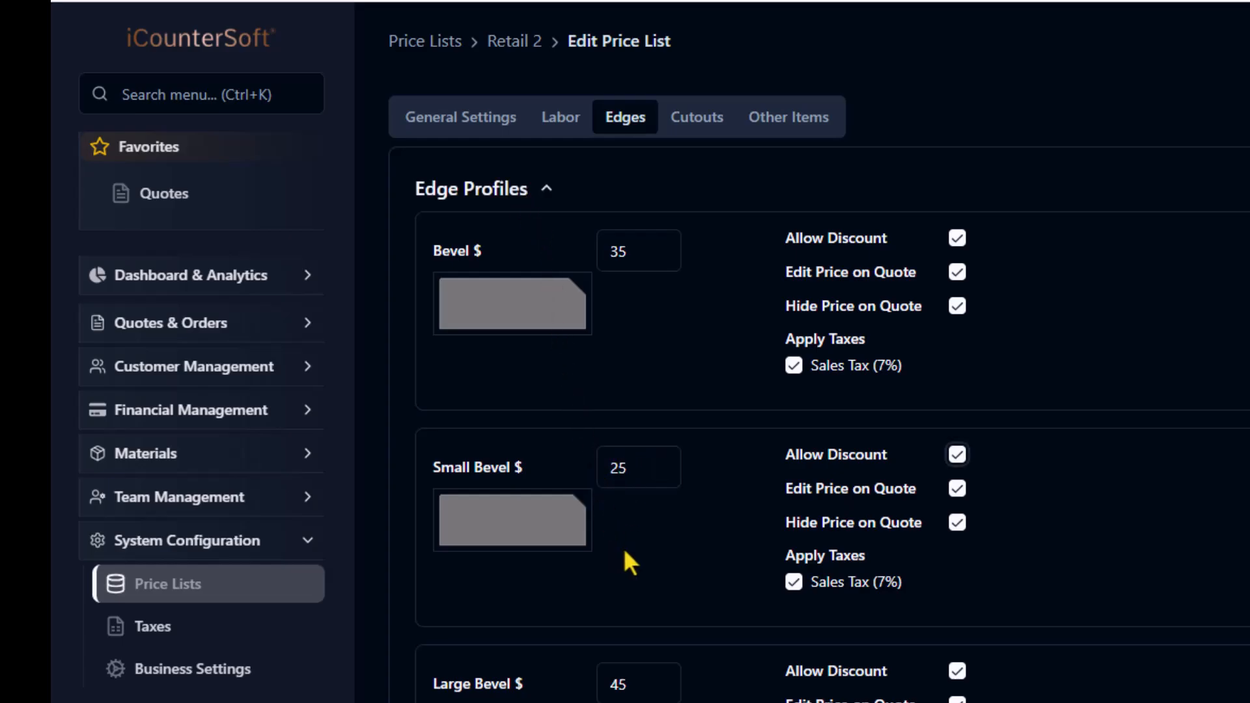
left_click(523, 194)
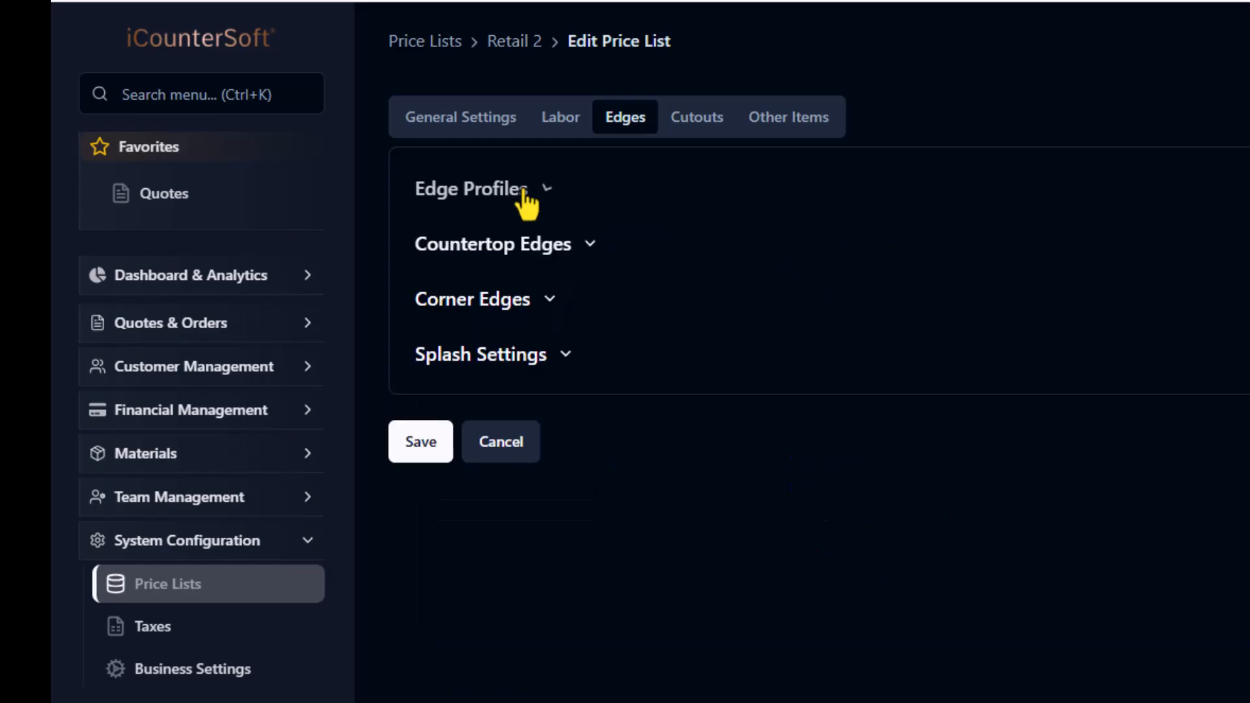
Save the Retail 2 price list and review its Labor and Edges sections
left_click(422, 450)
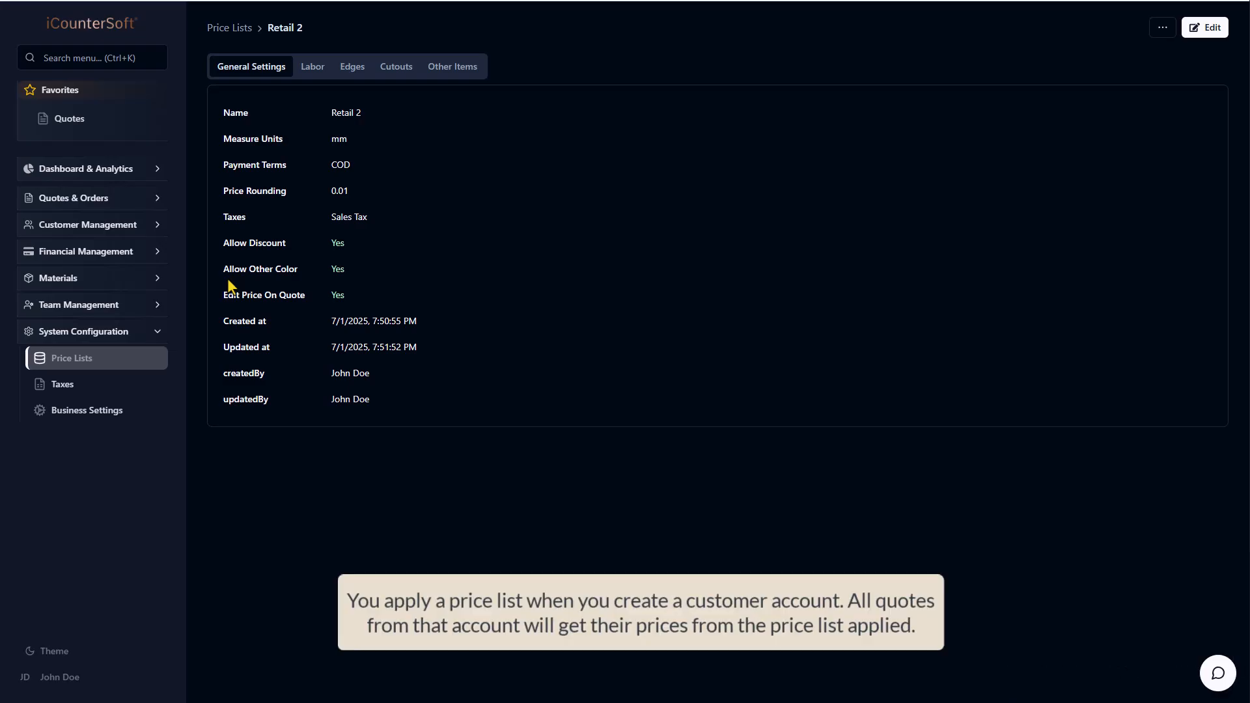
left_click(313, 71)
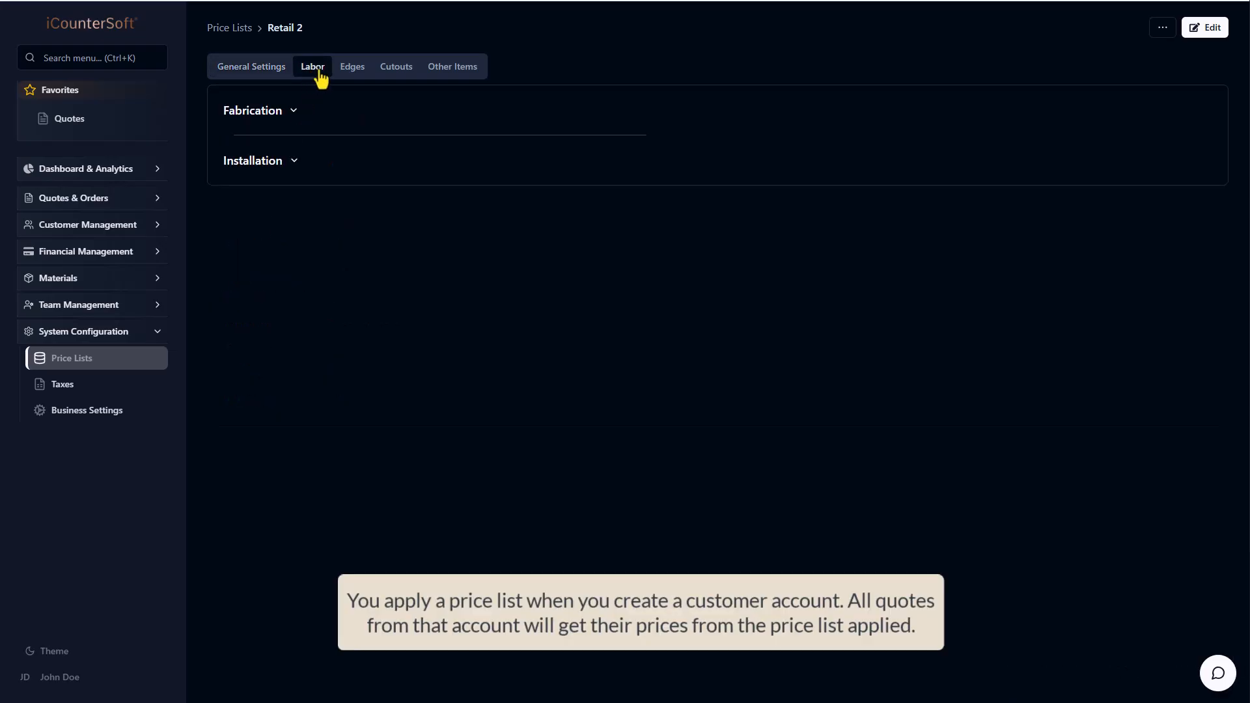
left_click(360, 73)
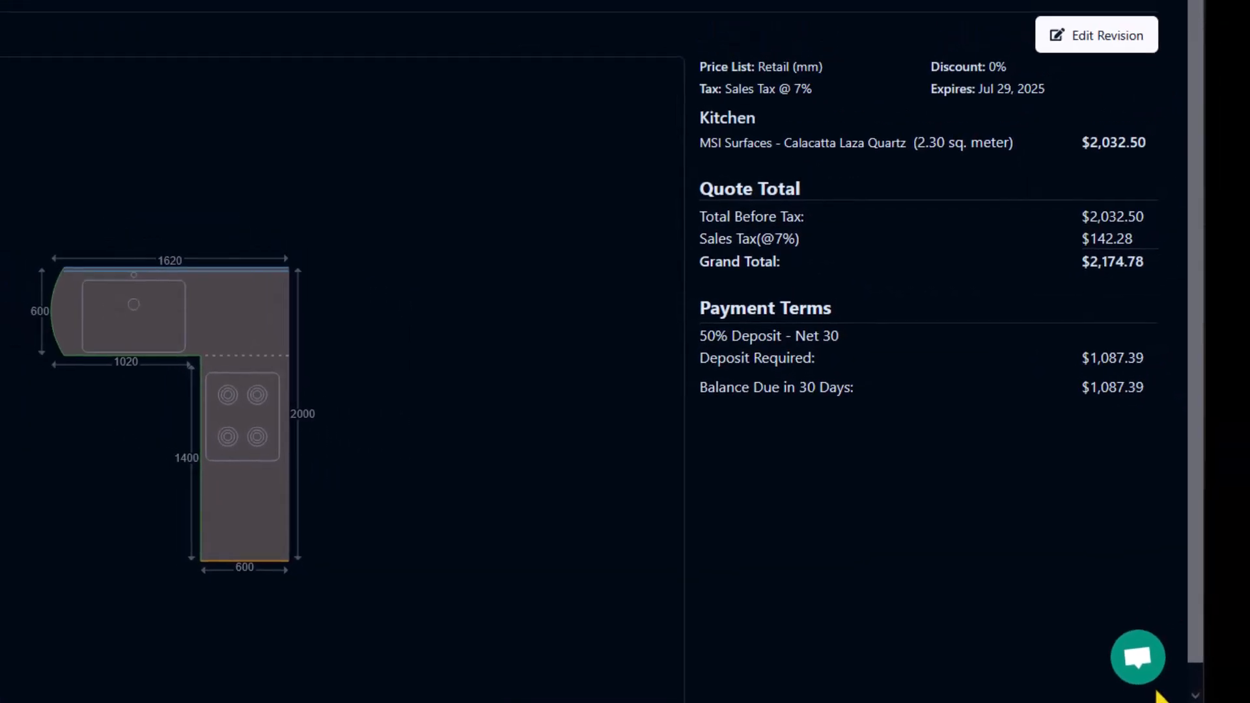
Open the support chat from the quote page, look at it, and close it again
left_click(1136, 679)
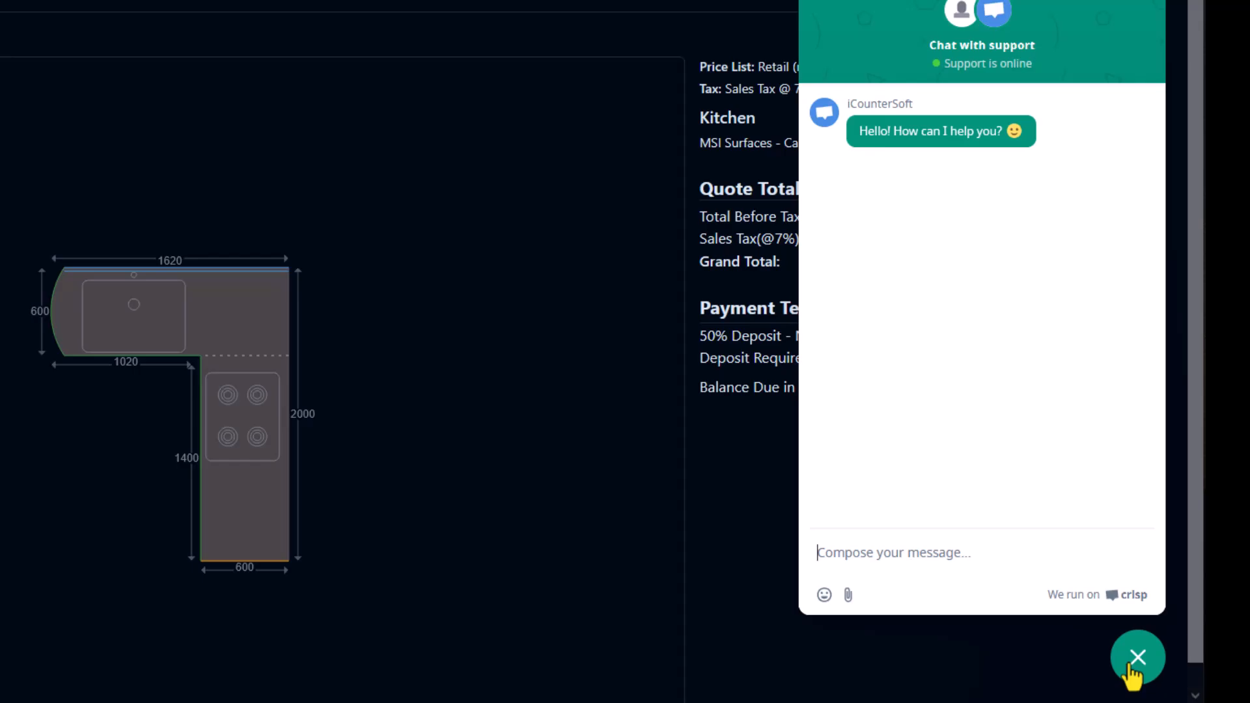
left_click(1137, 659)
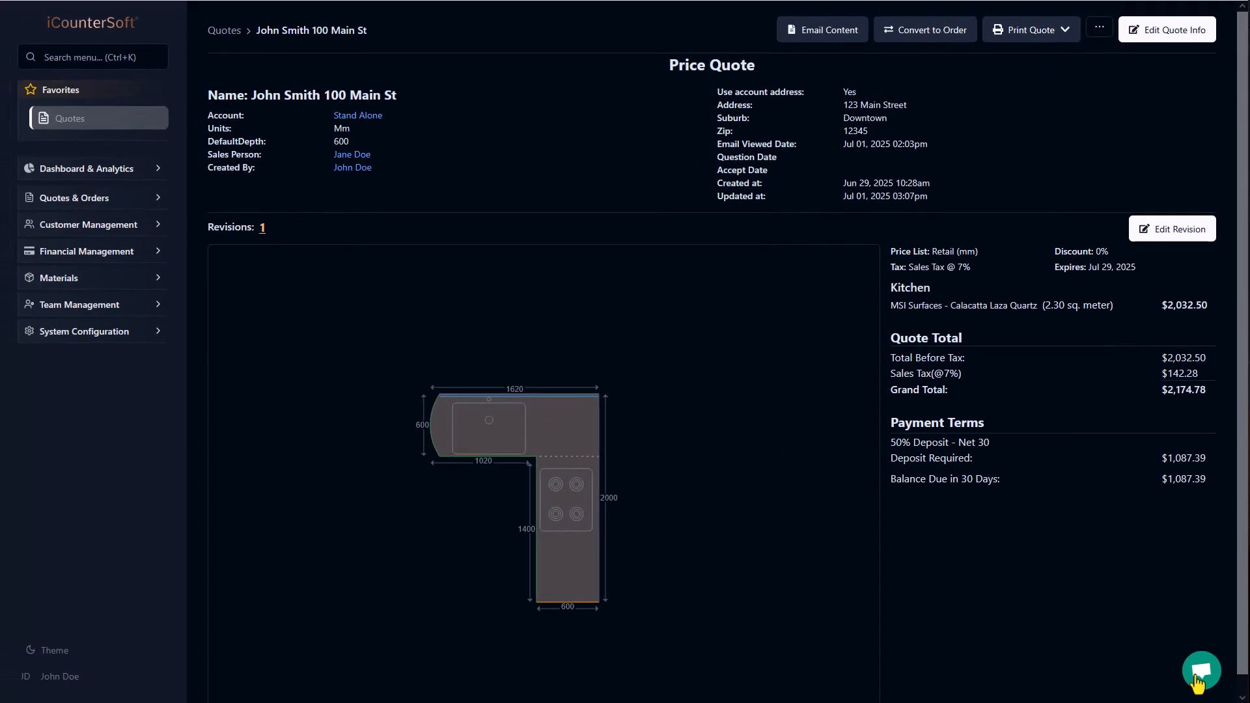